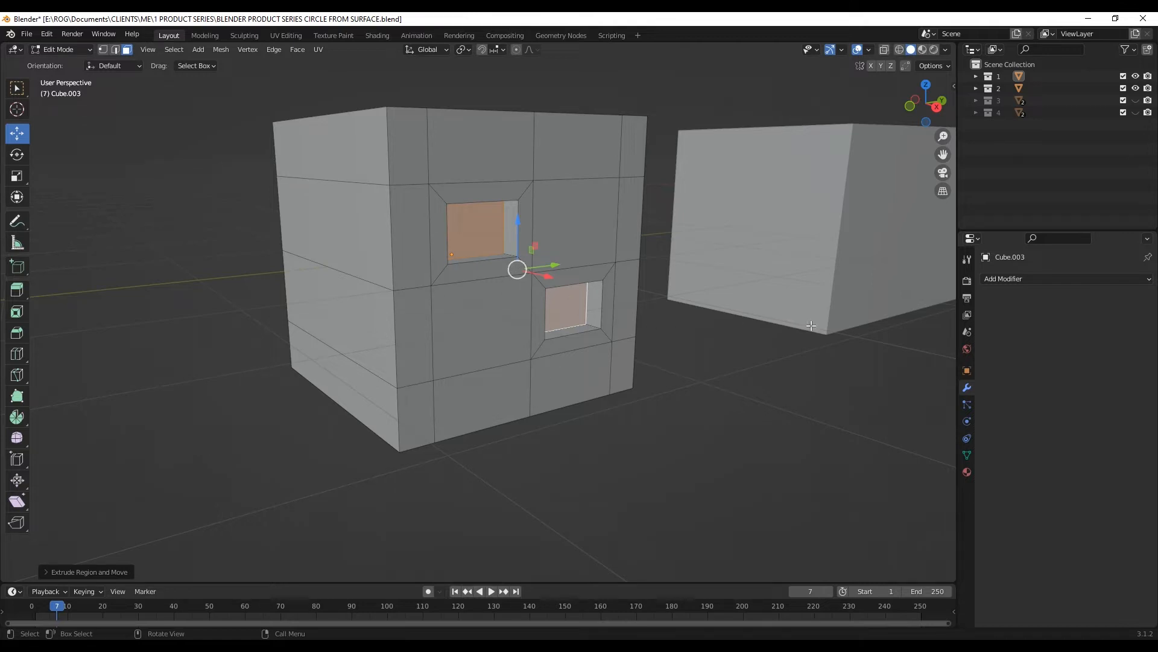
Add a Subdivision Surface modifier to the cube with two square recesses and return to Object Mode
{"action": "left_click", "coordinate": [1030, 280]}
{"action": "left_click", "coordinate": [925, 499]}
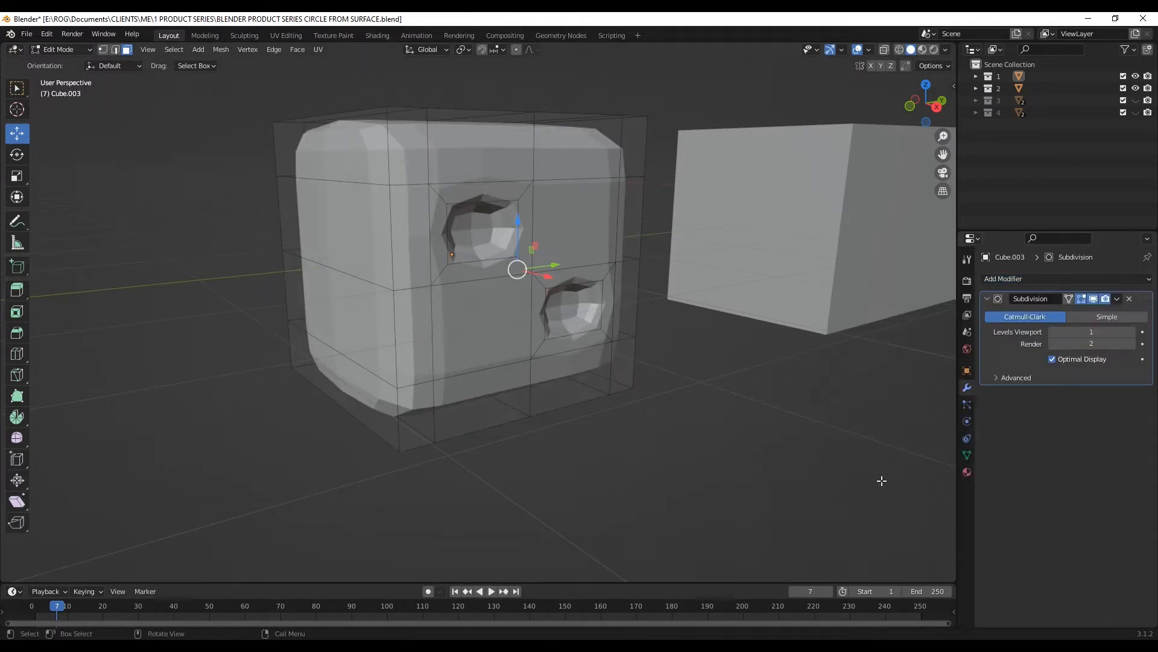
{"action": "left_click", "coordinate": [59, 50]}
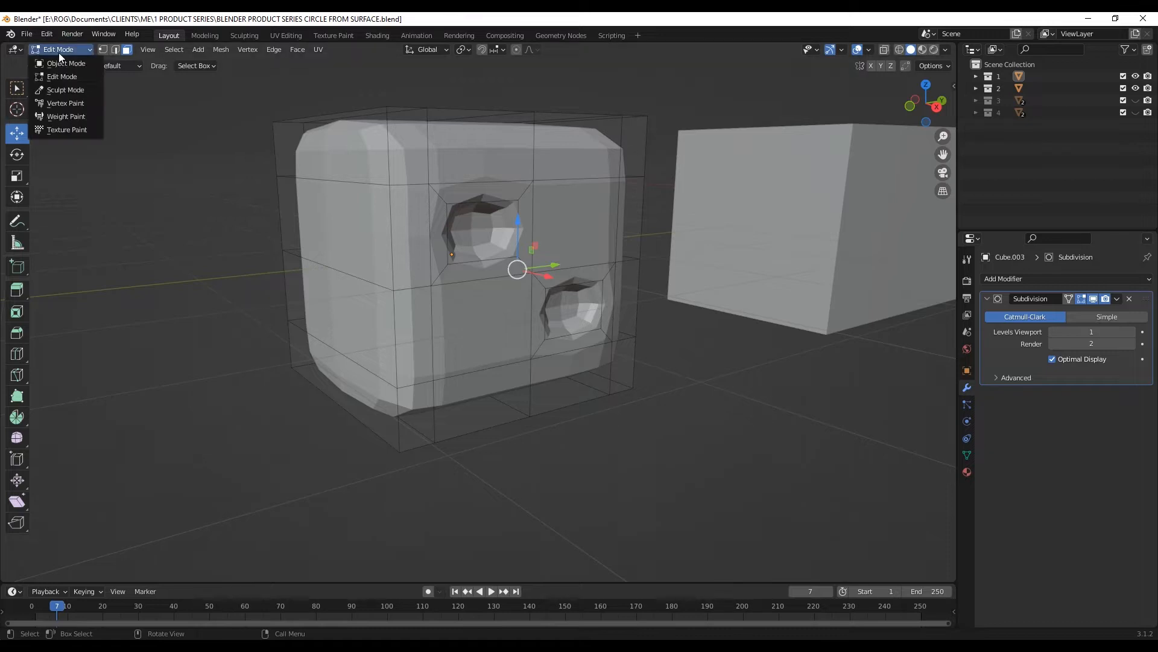
{"action": "left_click", "coordinate": [69, 61]}
Shade the recessed cube smooth and set its subdivision viewport level to 2
{"action": "right_click", "coordinate": [468, 194]}
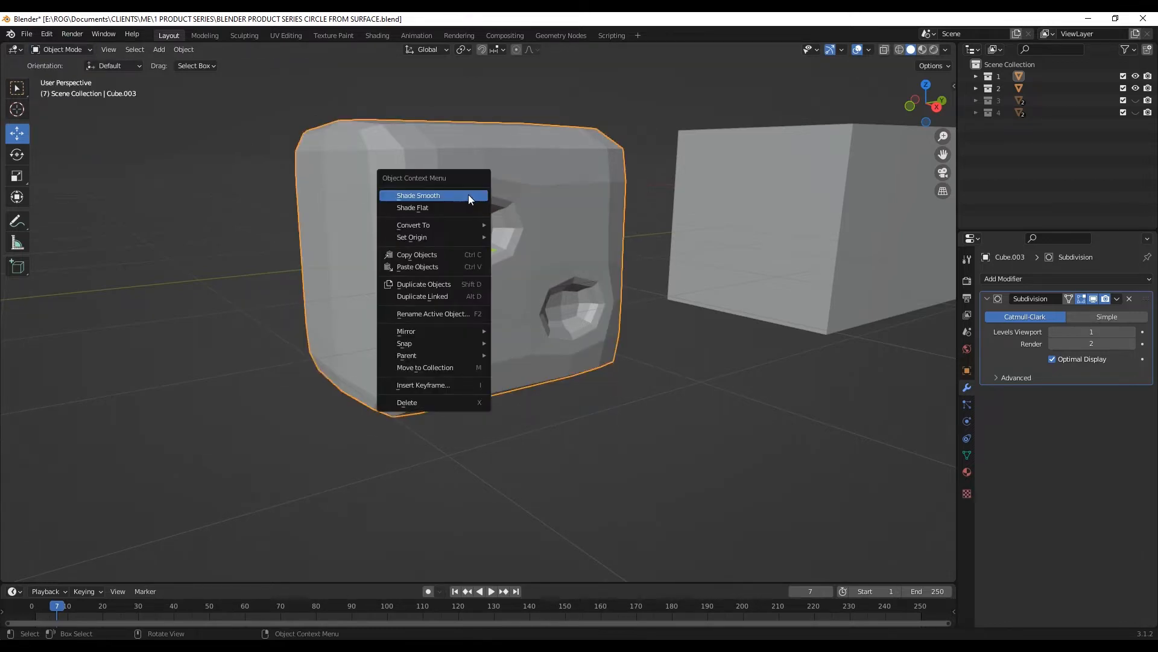
{"action": "left_click", "coordinate": [433, 195]}
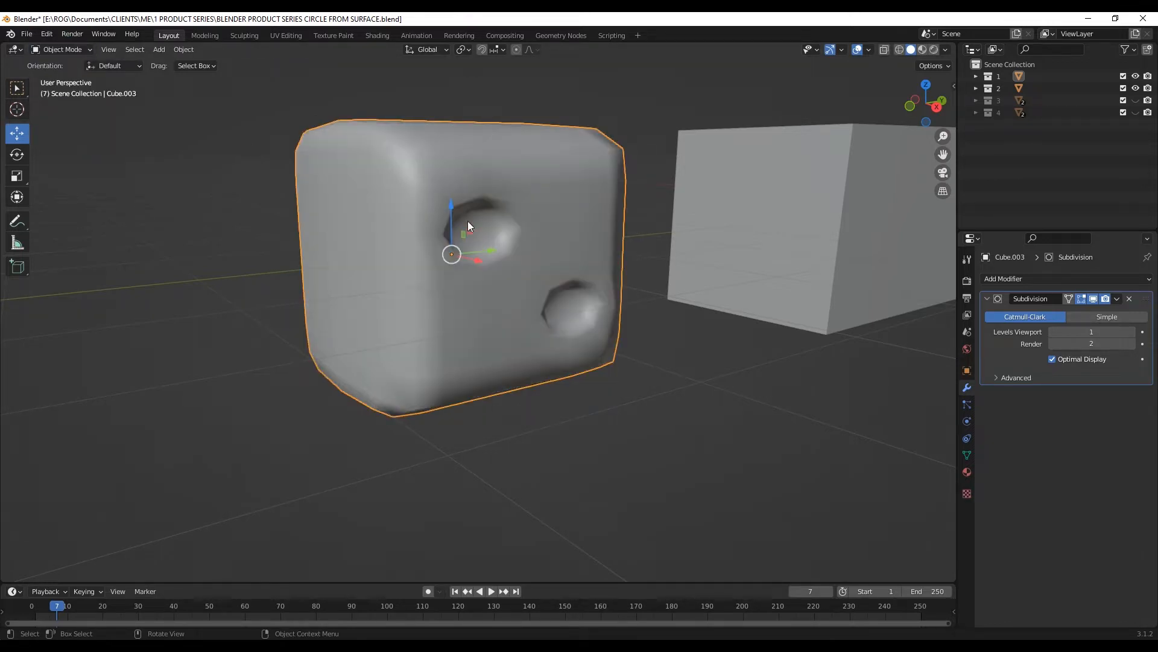
{"action": "left_click", "coordinate": [1132, 332]}
Select the loop of inner side faces in the upper recess and scale it along Y with the subdivision shown in the viewport
{"action": "middle_click_drag", "start_coordinate": [533, 272], "coordinate": [337, 283], "text": "shift"}
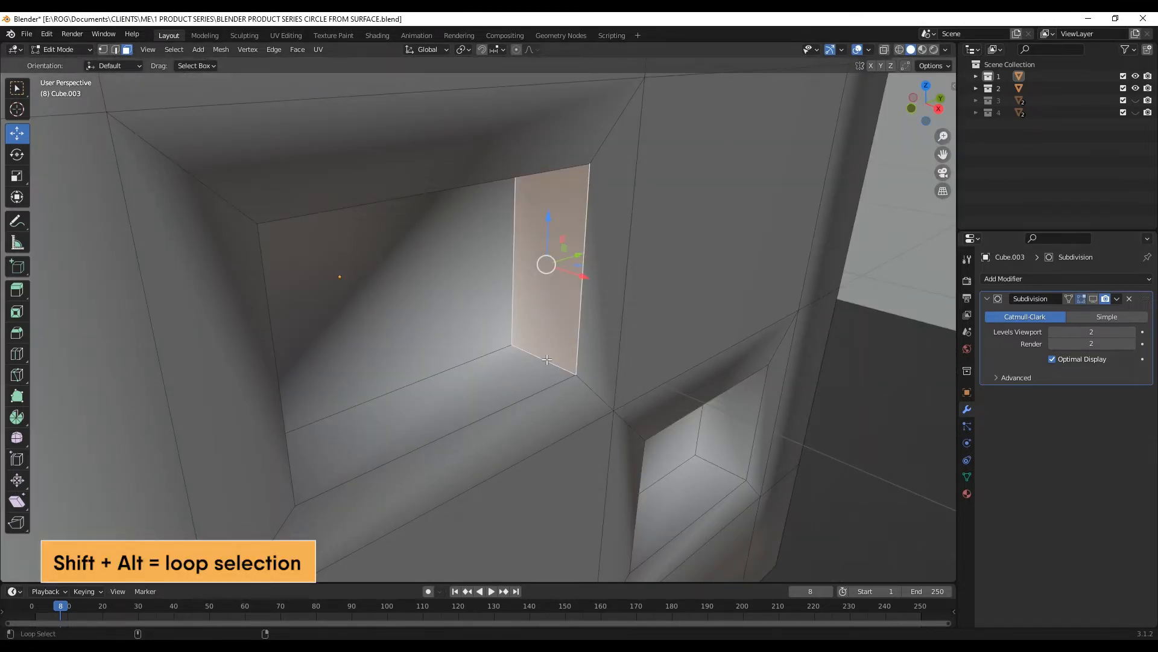
{"action": "left_click", "coordinate": [544, 360], "text": "alt+shift"}
{"action": "left_click", "coordinate": [544, 361], "text": "alt+shift"}
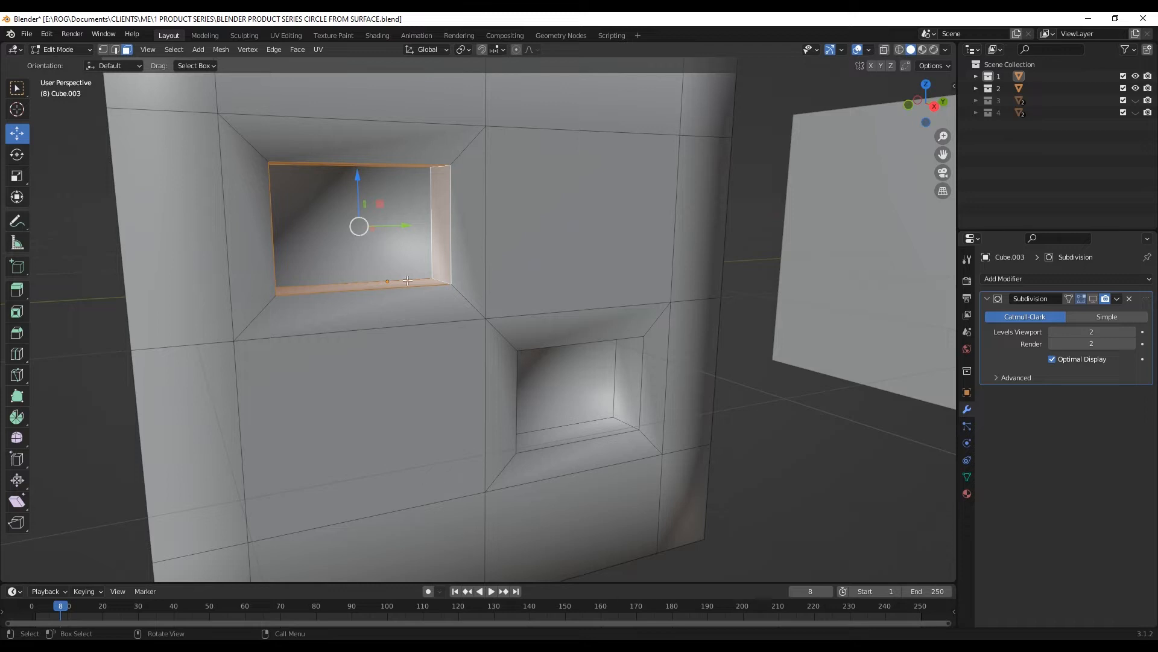
{"action": "left_click", "coordinate": [1094, 298]}
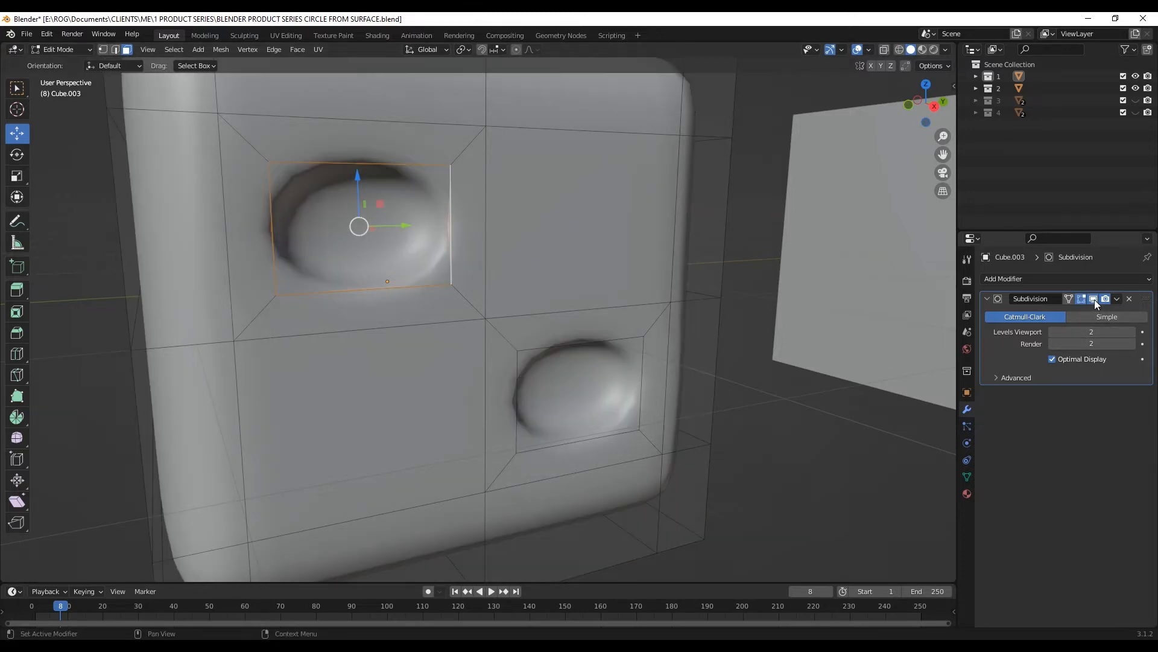
{"action": "left_click", "coordinate": [16, 175]}
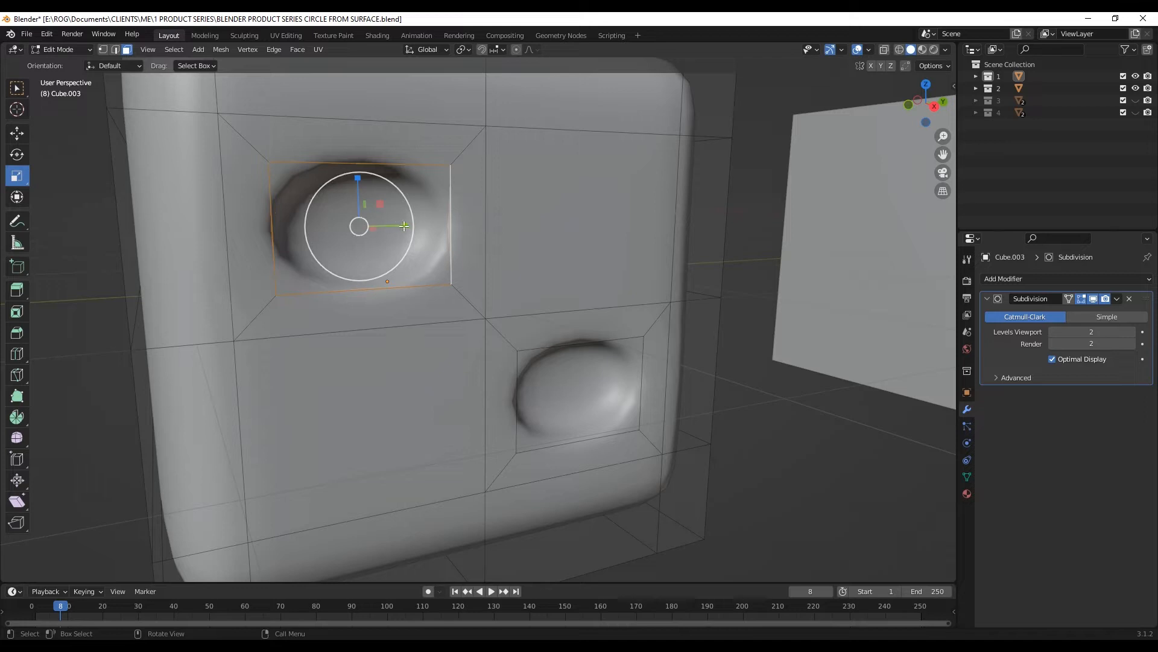
{"action": "mouse_move", "coordinate": [404, 226]}
{"action": "left_mouse_down"}
{"action": "mouse_move", "coordinate": [373, 226]}
{"action": "mouse_move", "coordinate": [397, 219]}
{"action": "left_mouse_up"}
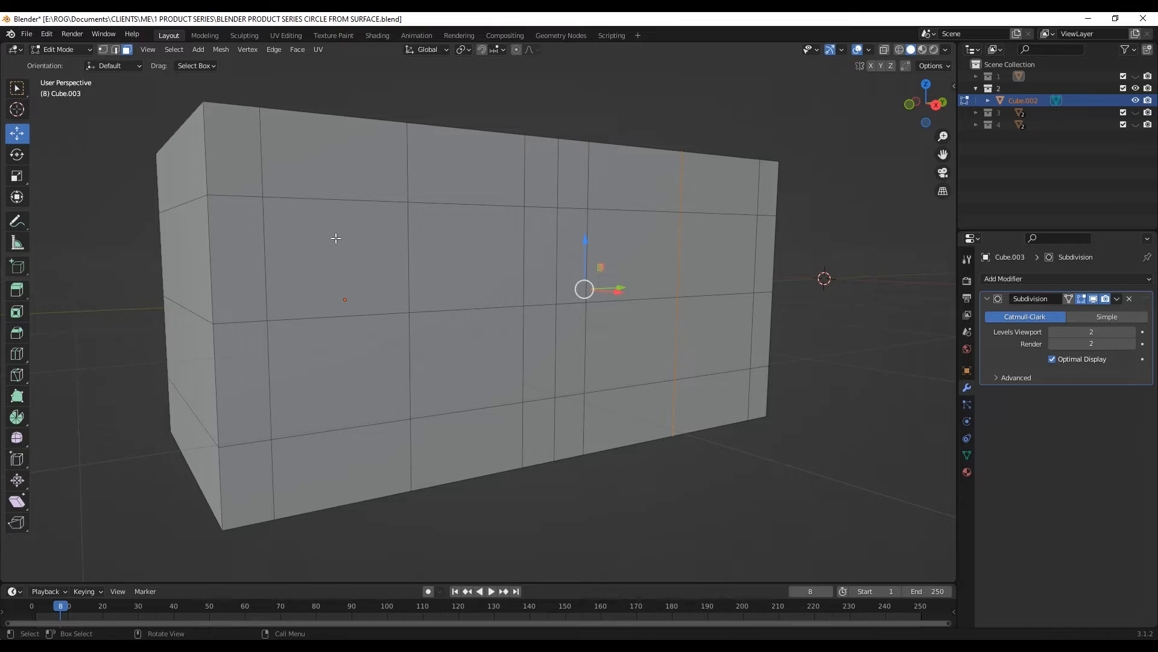
Bevel the single vertex at the centre of the long box's left-hand grid by about 0.487 m to form a diamond
{"action": "left_click", "coordinate": [103, 49]}
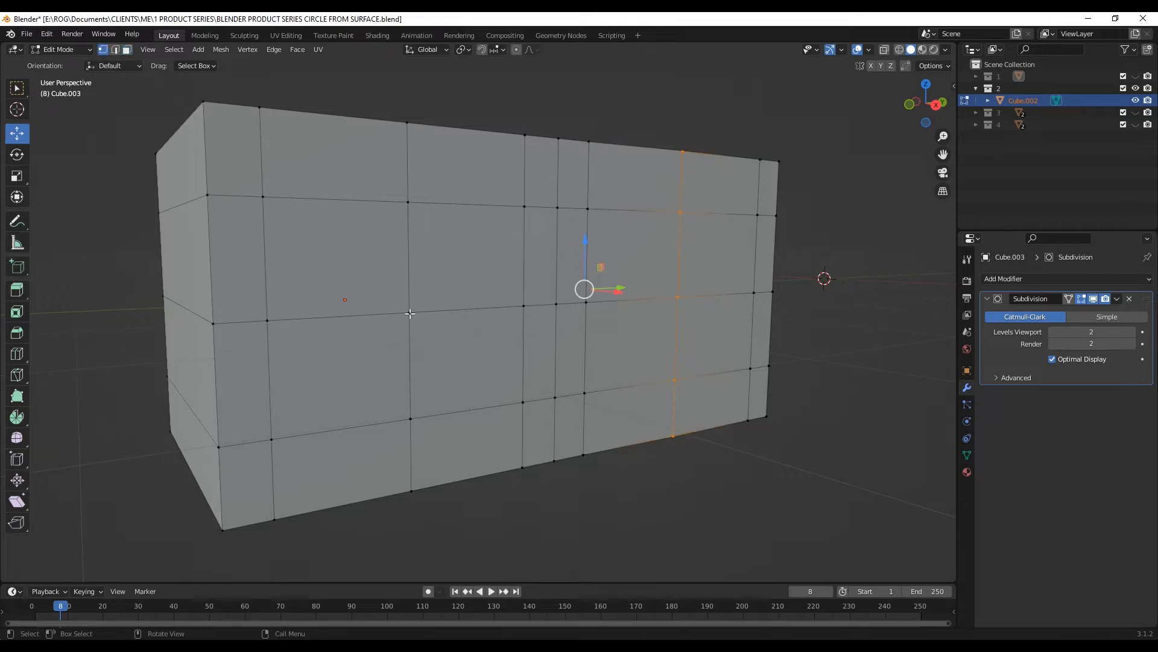
{"action": "left_click", "coordinate": [409, 312]}
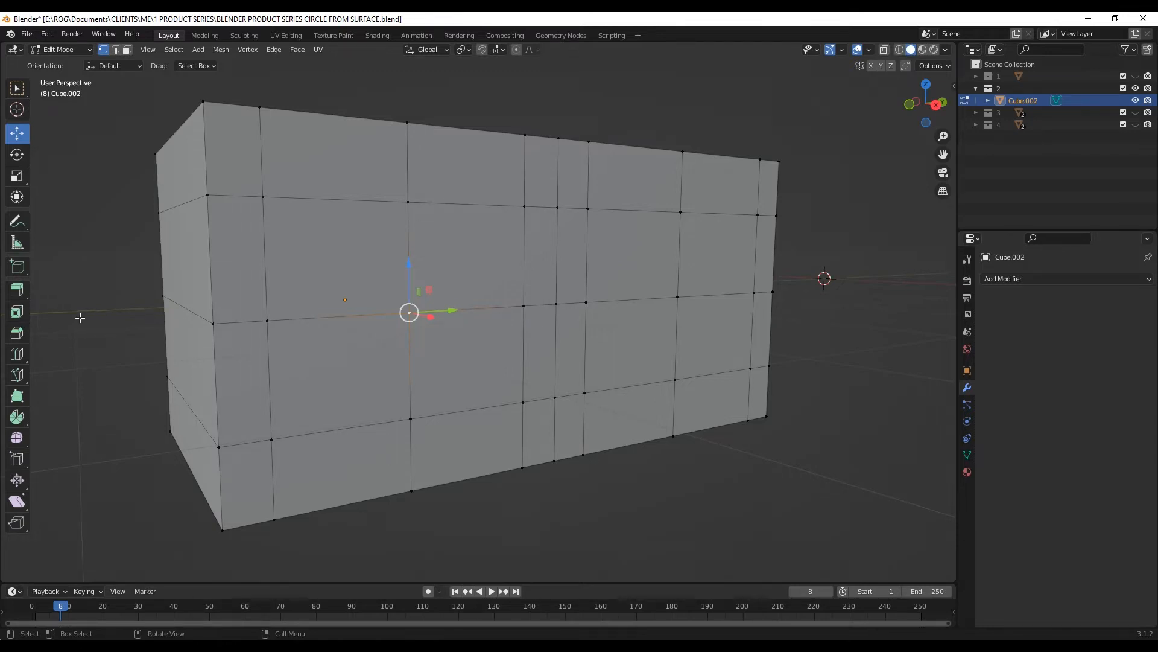
{"action": "left_click", "coordinate": [17, 333]}
{"action": "left_click", "coordinate": [1077, 270]}
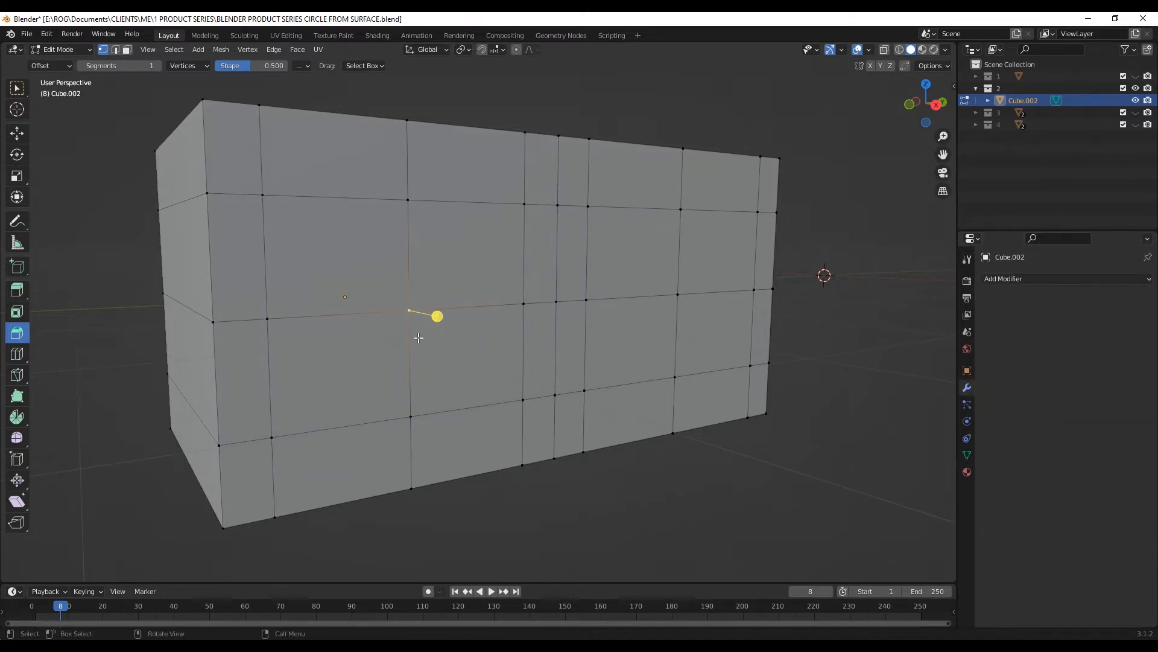
{"action": "left_click_drag", "start_coordinate": [436, 316], "coordinate": [537, 305]}
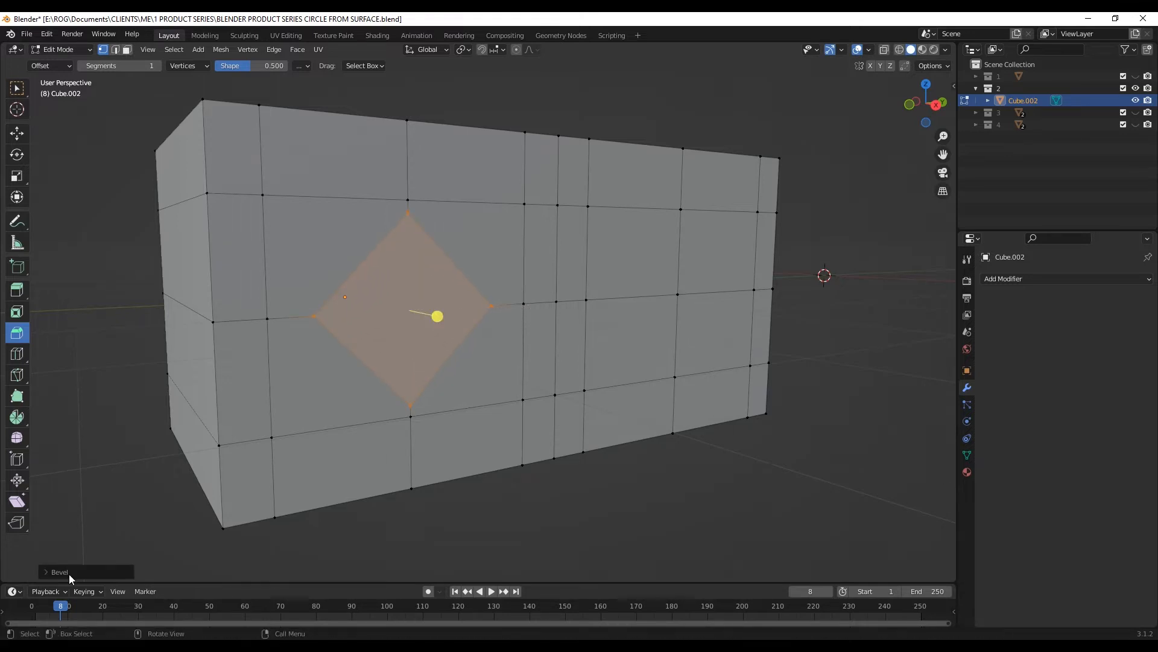
Set the diamond's bevel to 2 segments and adjust its shape slightly to form a four-pointed star
{"action": "left_click", "coordinate": [67, 572]}
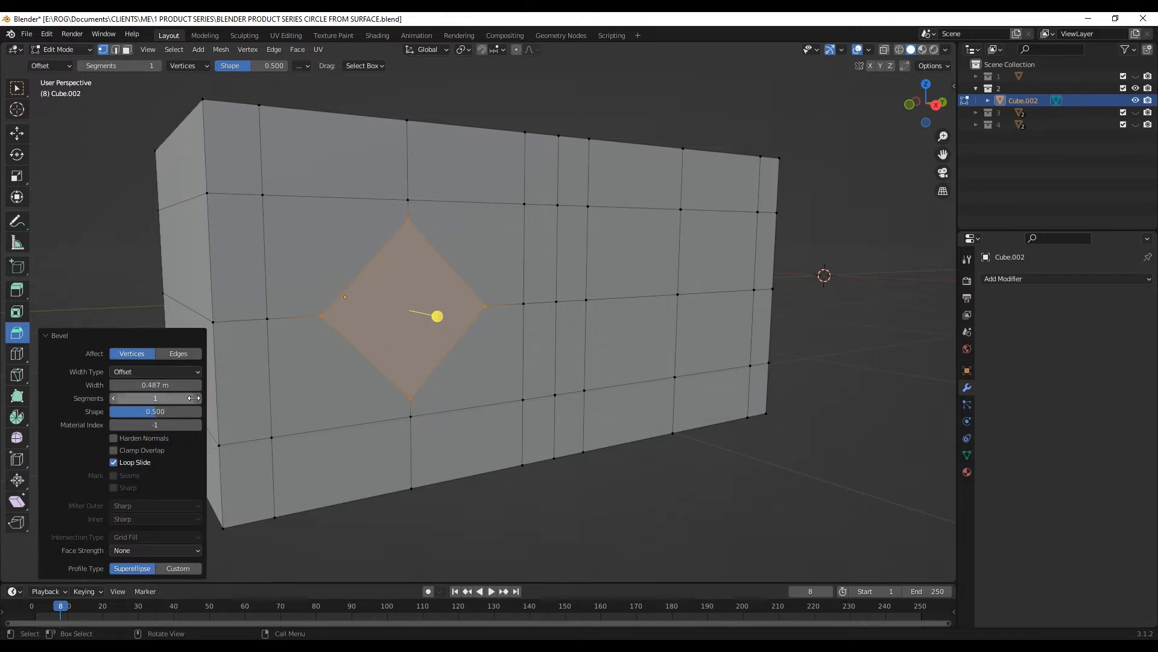
{"action": "left_click", "coordinate": [198, 398]}
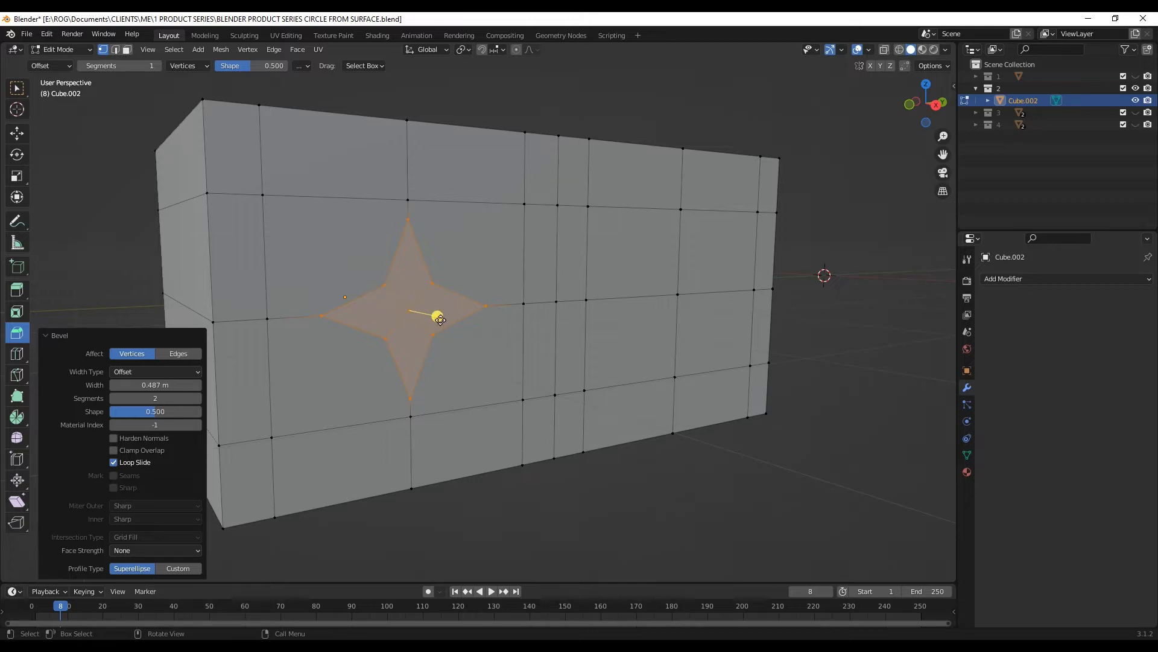
{"action": "mouse_move", "coordinate": [155, 411]}
{"action": "left_mouse_down"}
{"action": "mouse_move", "coordinate": [125, 411]}
{"action": "mouse_move", "coordinate": [169, 411]}
{"action": "mouse_move", "coordinate": [150, 411]}
{"action": "left_mouse_up"}
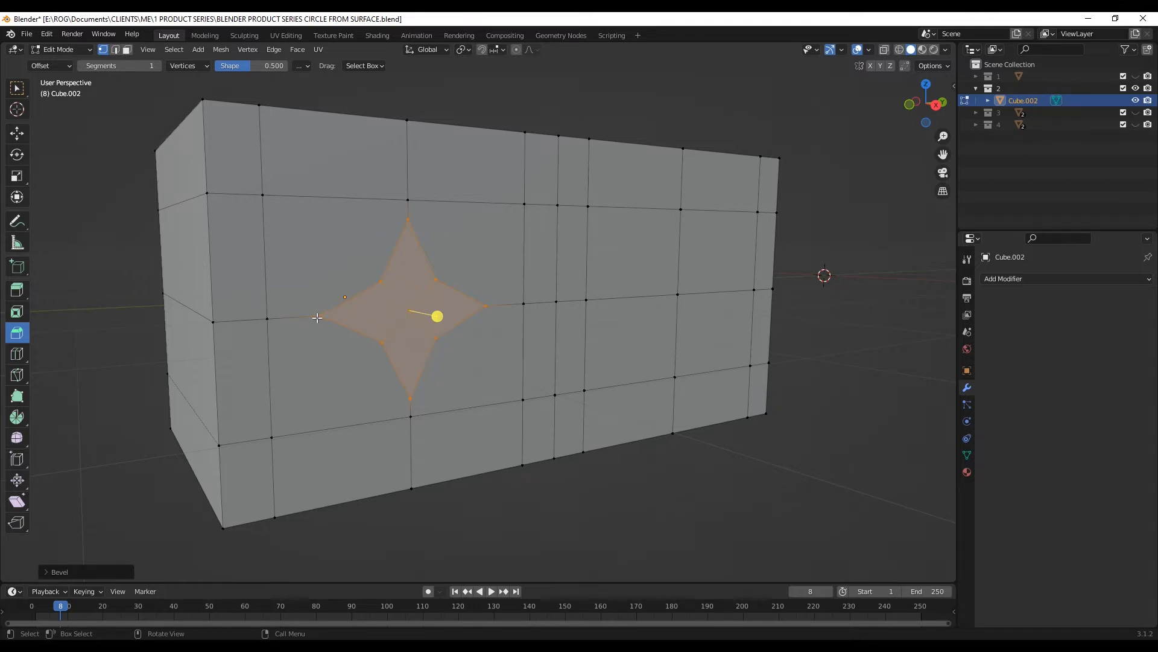
Join each of the star's four inner corners with an edge to the nearest corner vertex of the surrounding grid
{"action": "left_click", "coordinate": [374, 284]}
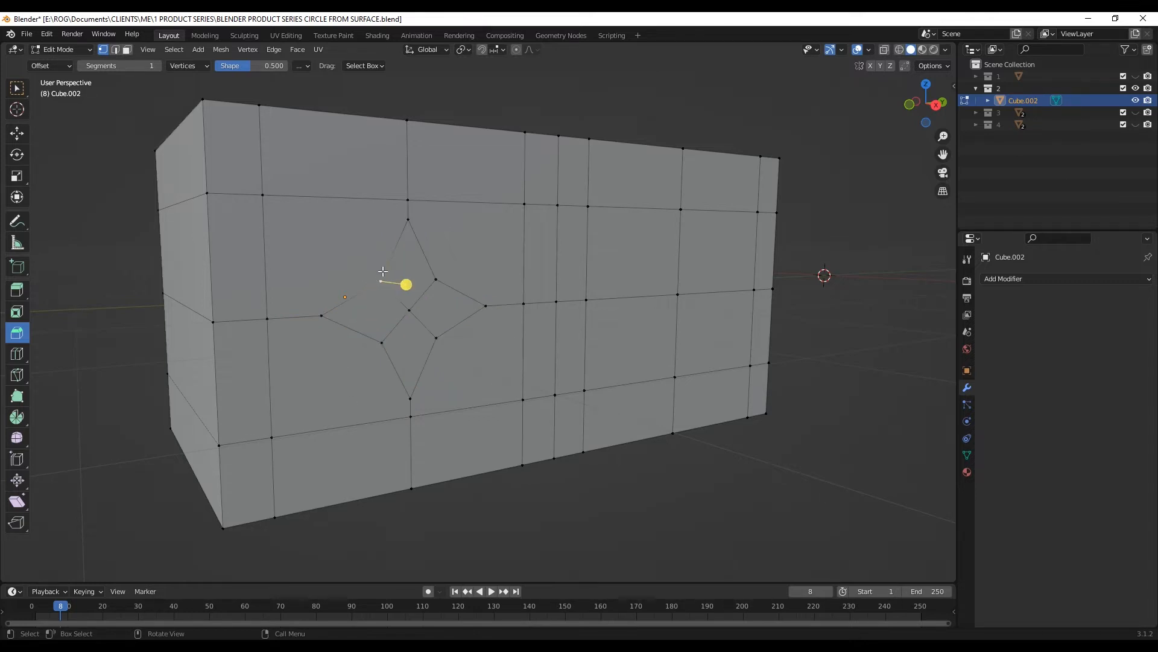
{"action": "left_click", "coordinate": [14, 137]}
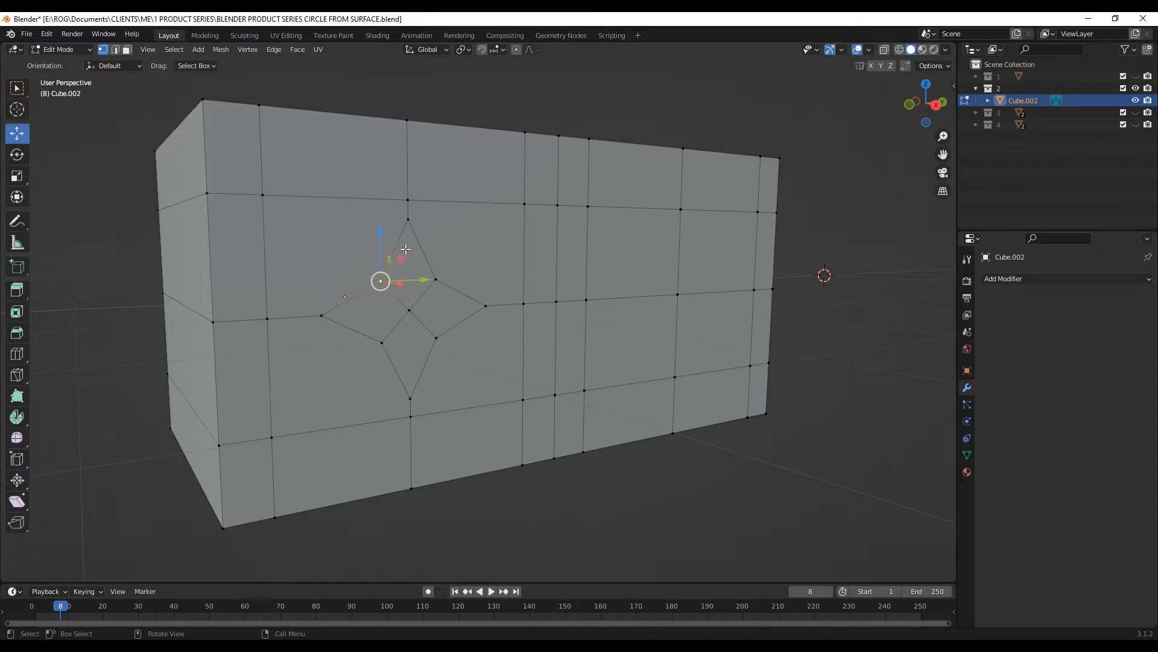
{"action": "left_click", "coordinate": [263, 196], "text": "shift"}
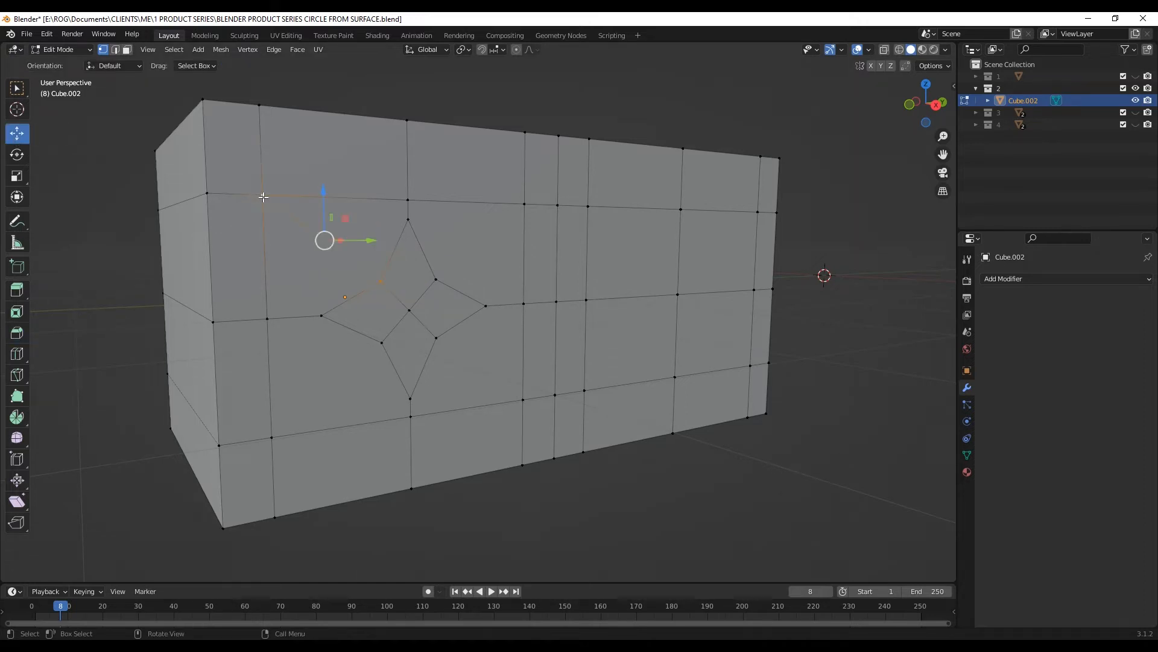
{"action": "key", "text": "j"}
{"action": "left_click", "coordinate": [435, 279]}
{"action": "left_click", "coordinate": [525, 204], "text": "shift"}
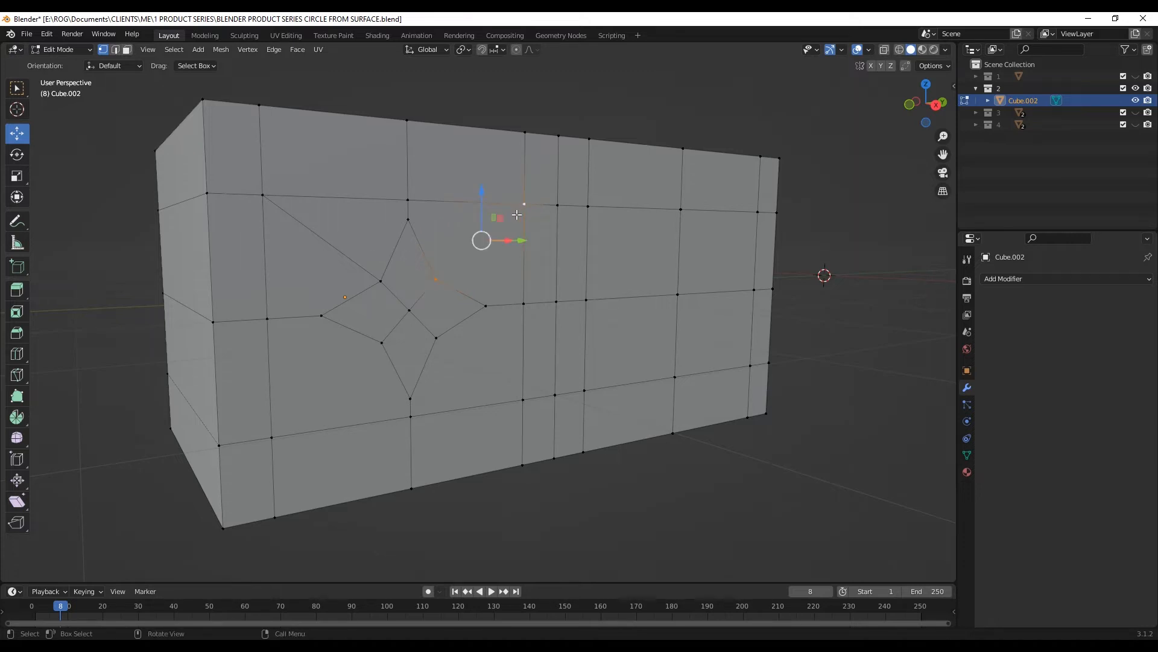
{"action": "key", "text": "j"}
{"action": "left_click", "coordinate": [381, 343]}
{"action": "left_click", "coordinate": [271, 435], "text": "shift"}
{"action": "key", "text": "j"}
{"action": "left_click", "coordinate": [435, 338]}
{"action": "left_click", "coordinate": [522, 399], "text": "shift"}
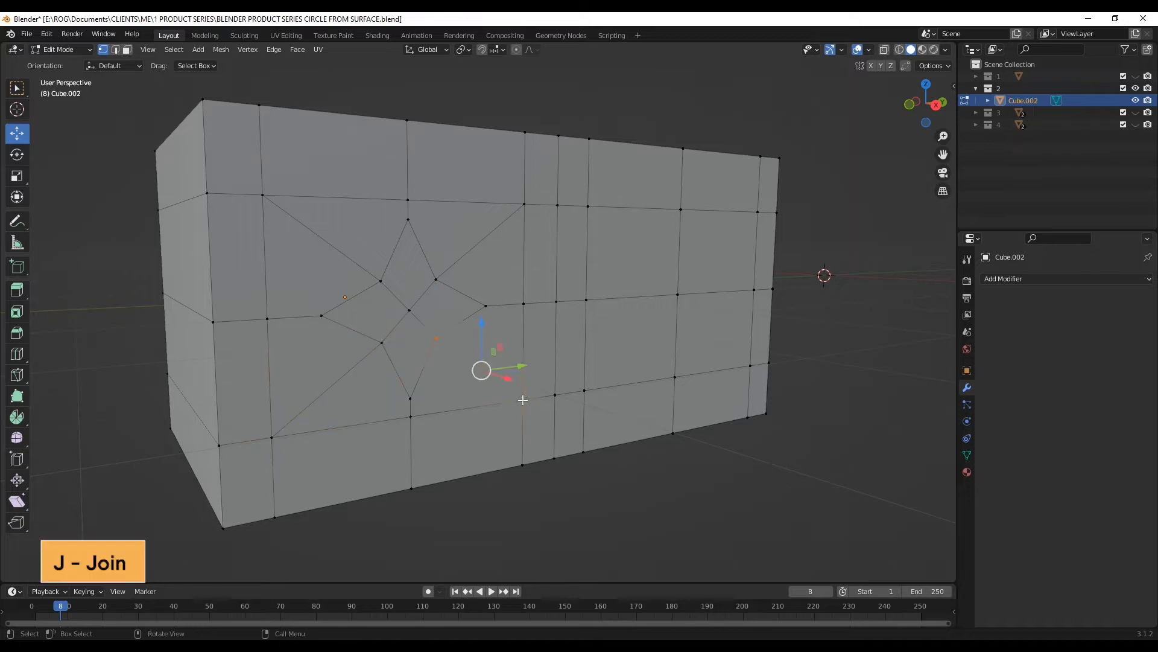
Join the star's opposite tips with one horizontal and one vertical edge through its centre
{"action": "left_click", "coordinate": [318, 315]}
{"action": "left_click", "coordinate": [485, 306], "text": "shift"}
{"action": "key", "text": "j"}
{"action": "left_click", "coordinate": [409, 219]}
{"action": "left_click", "coordinate": [410, 398], "text": "shift"}
{"action": "key", "text": "j"}
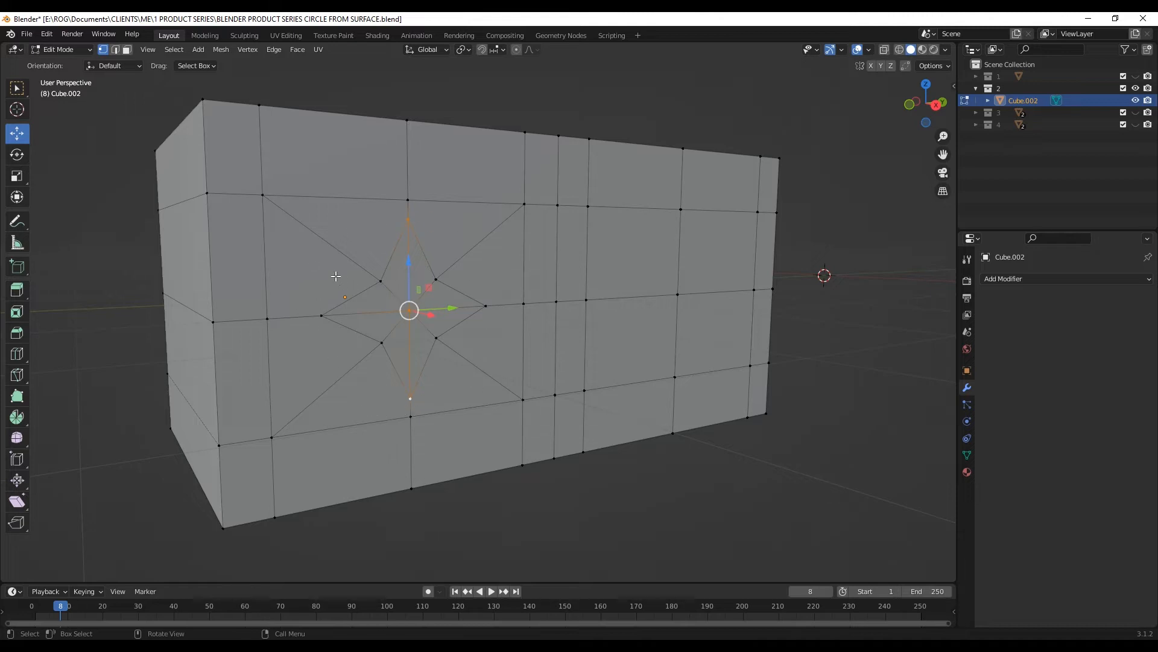
Inset all of the star's faces by about 0.04 m and extrude them inward into the box
{"action": "middle_click_drag", "start_coordinate": [446, 335], "coordinate": [428, 345]}
{"action": "left_click", "coordinate": [128, 50]}
{"action": "left_click", "coordinate": [382, 259]}
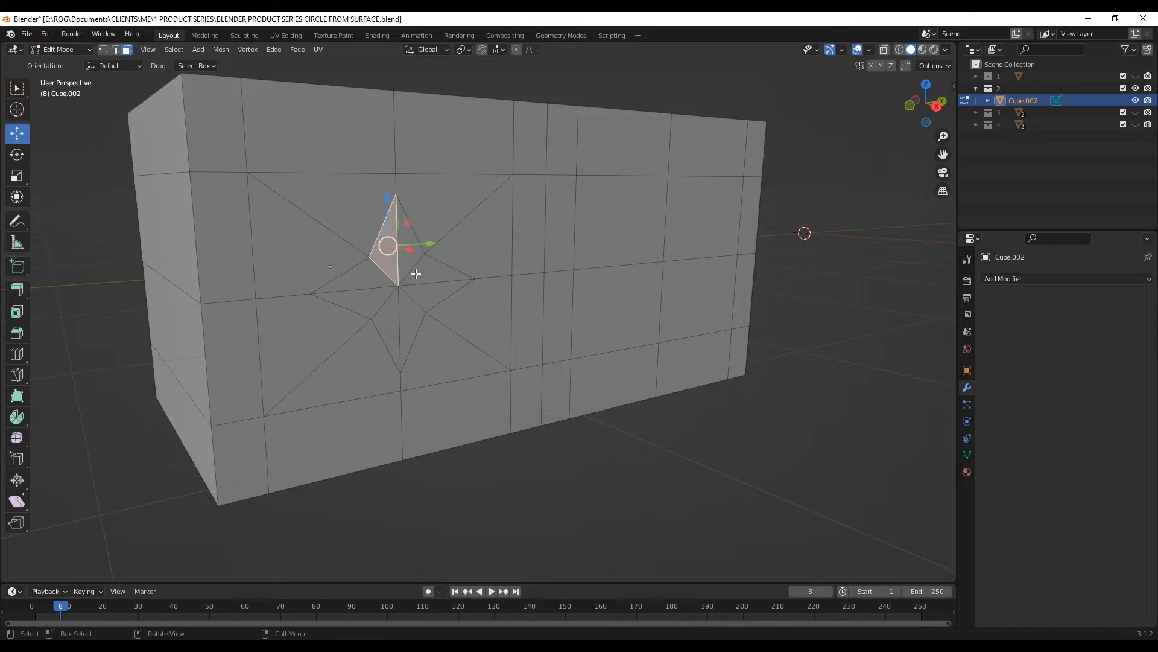
{"action": "left_click", "coordinate": [408, 264], "text": "shift"}
{"action": "left_click", "coordinate": [427, 280], "text": "shift"}
{"action": "left_click", "coordinate": [426, 295], "text": "shift"}
{"action": "key", "text": "i"}
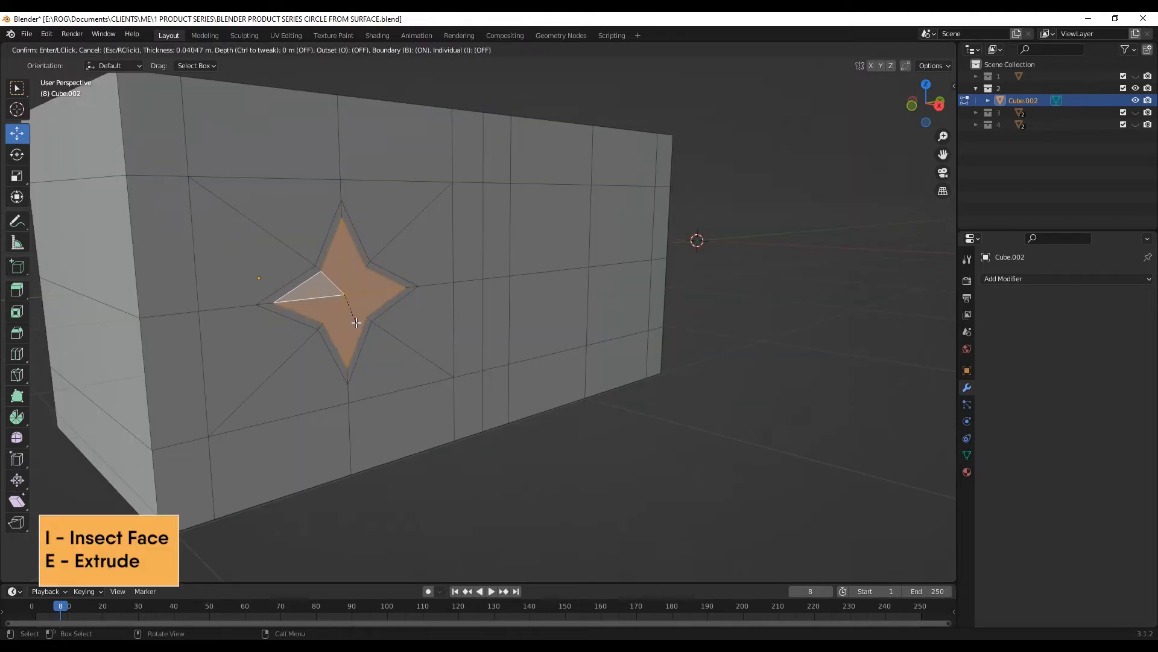
{"action": "left_click", "coordinate": [356, 323]}
{"action": "key", "text": "e"}
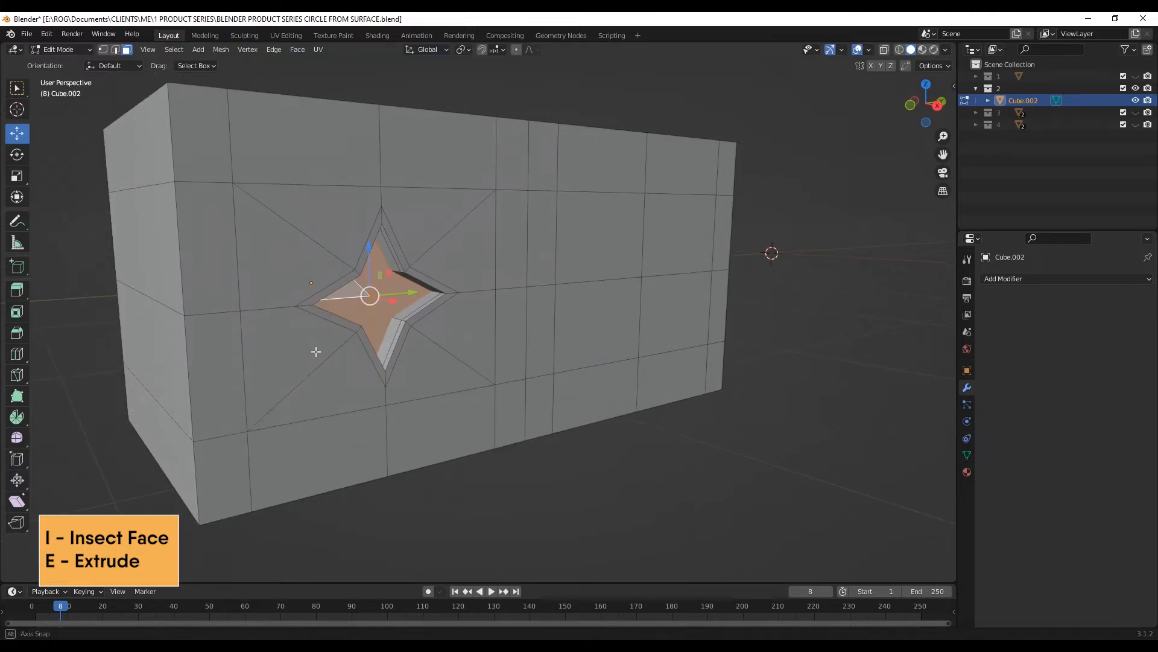
{"action": "left_click", "coordinate": [543, 275]}
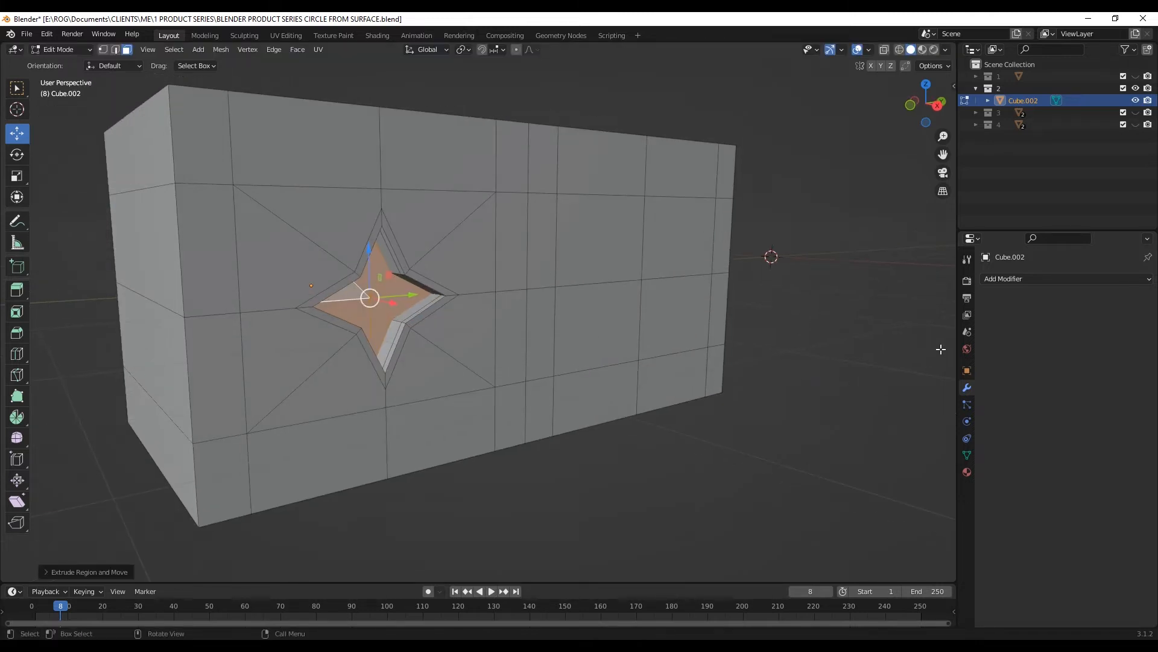
Add a Subdivision Surface modifier to the long box with the star recess and return to Object Mode
{"action": "left_click", "coordinate": [1025, 279]}
{"action": "left_click", "coordinate": [930, 498]}
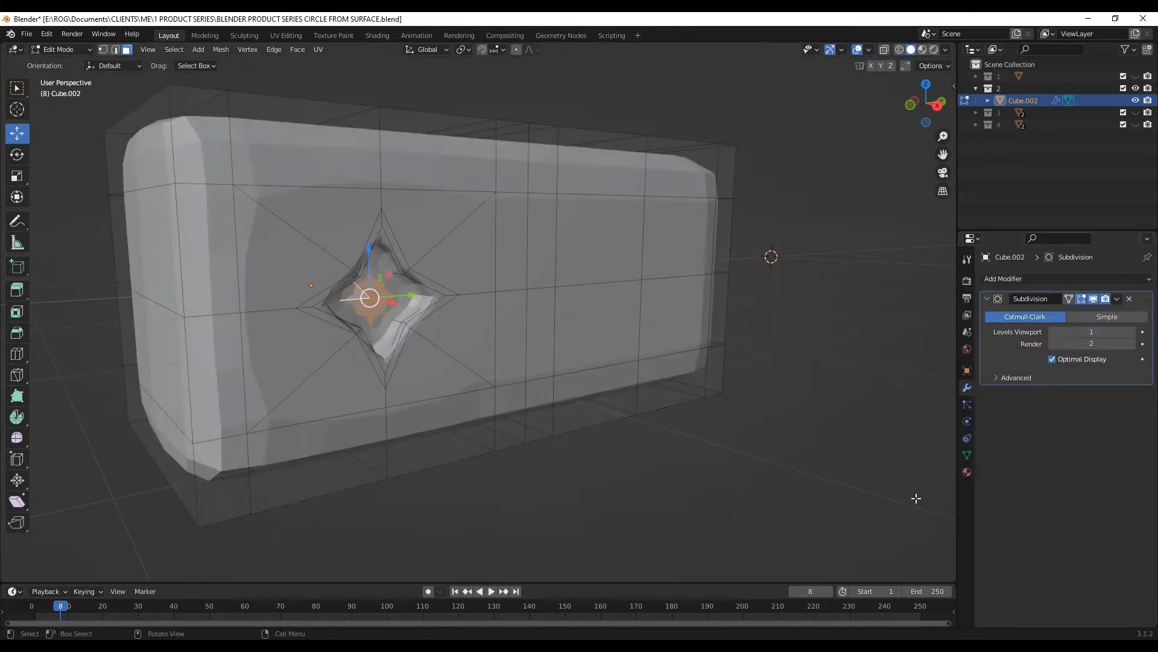
{"action": "left_click", "coordinate": [75, 49]}
{"action": "left_click", "coordinate": [80, 64]}
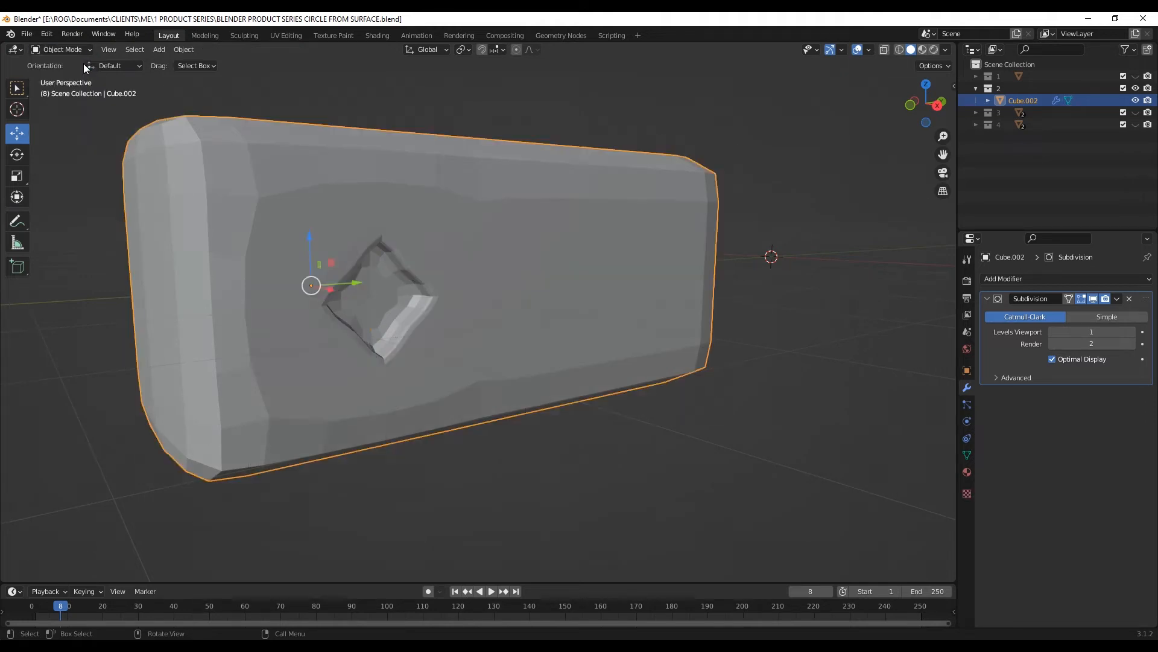
Shade the long box smooth and raise its subdivision viewport level to 2
{"action": "right_click", "coordinate": [249, 183]}
{"action": "left_click", "coordinate": [238, 185]}
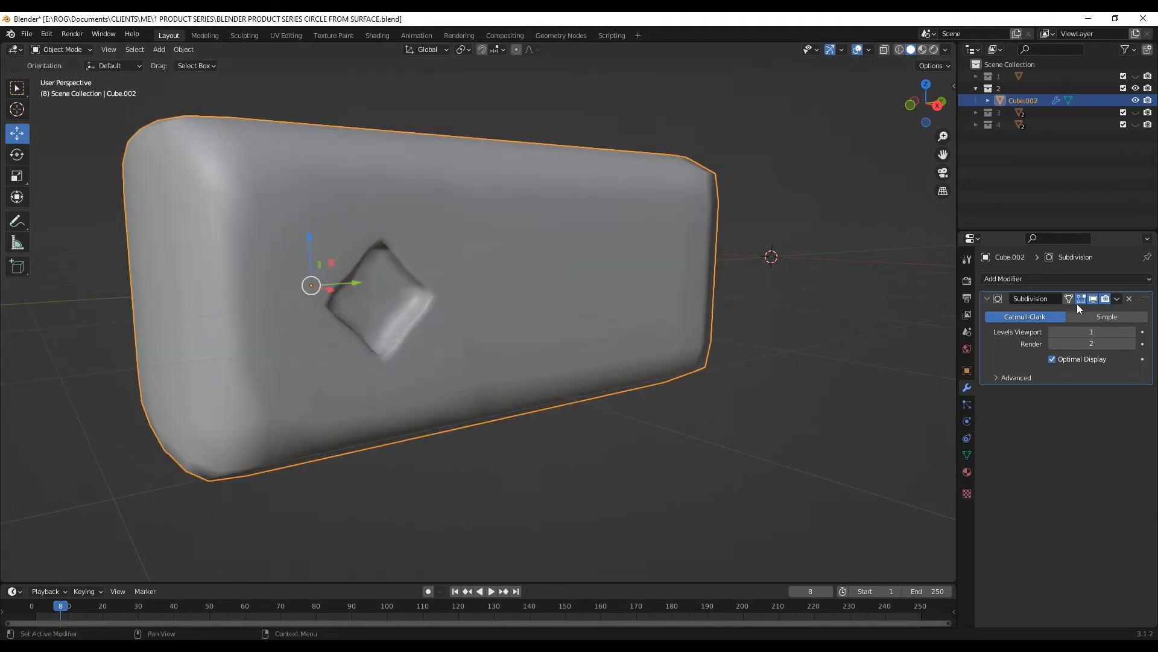
{"action": "left_click", "coordinate": [1132, 331]}
Bevel the single vertex at the centre of the long box's right-hand grid by about 0.453 m
{"action": "middle_click_drag", "start_coordinate": [458, 320], "coordinate": [410, 335]}
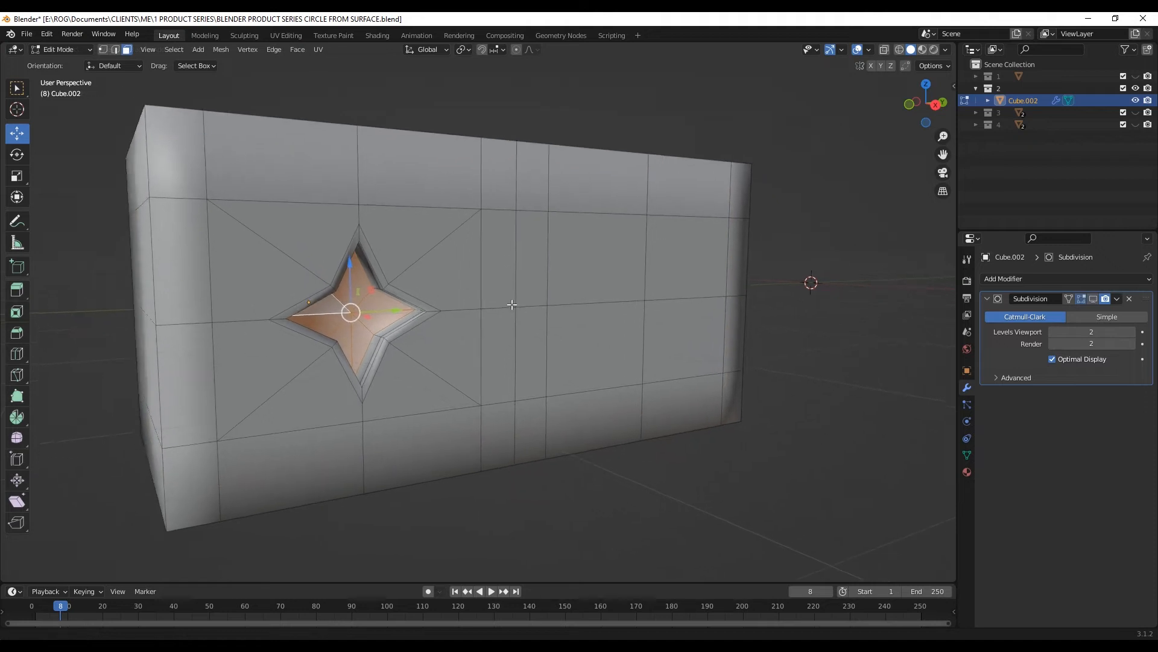
{"action": "middle_click_drag", "start_coordinate": [512, 304], "coordinate": [531, 285]}
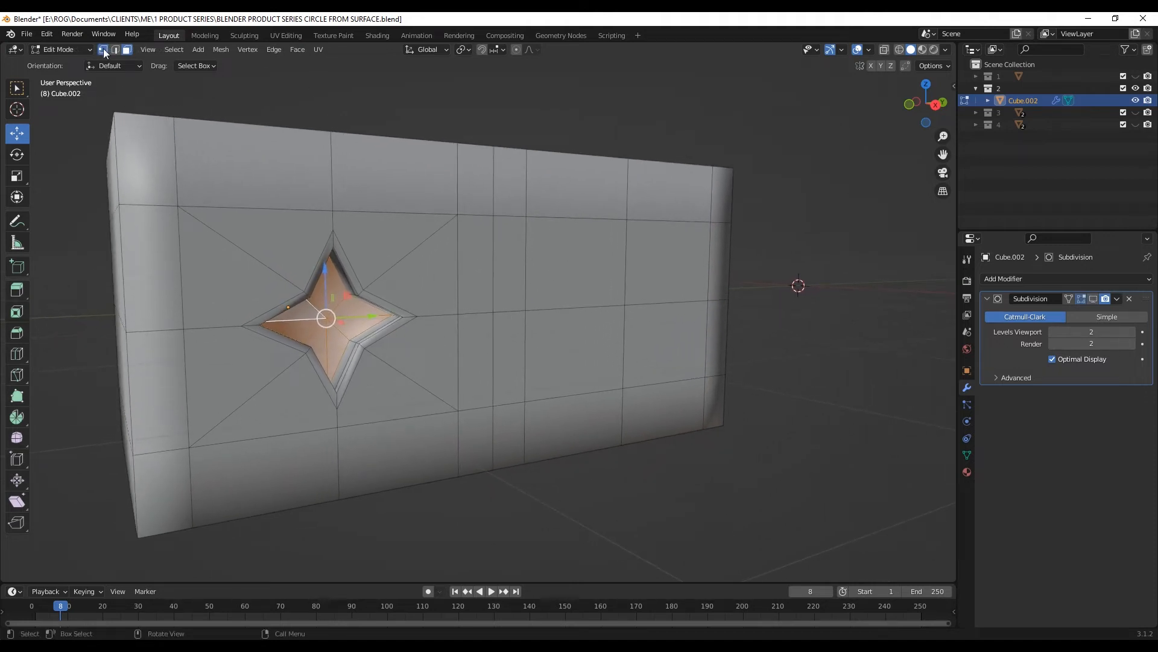
{"action": "key", "text": "1"}
{"action": "left_click", "coordinate": [627, 308]}
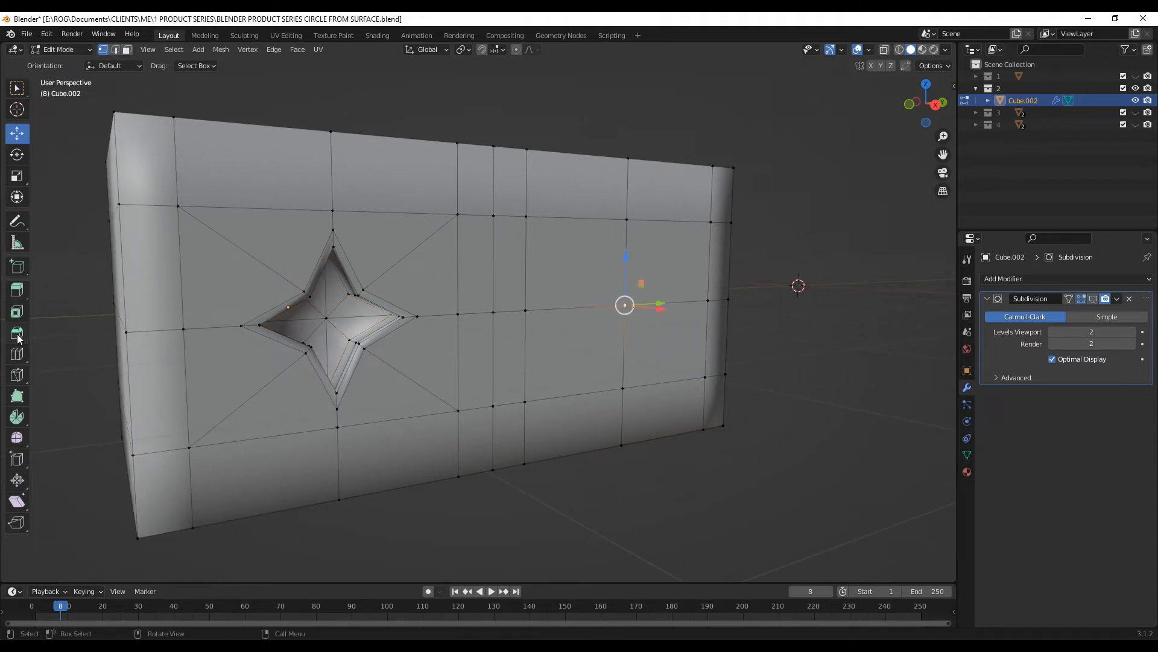
{"action": "left_click", "coordinate": [17, 334]}
{"action": "left_click_drag", "start_coordinate": [670, 312], "coordinate": [737, 312]}
Give the vertex bevel on the long box's right-hand grid 2 segments and a shape of 0.1
{"action": "left_click", "coordinate": [71, 572]}
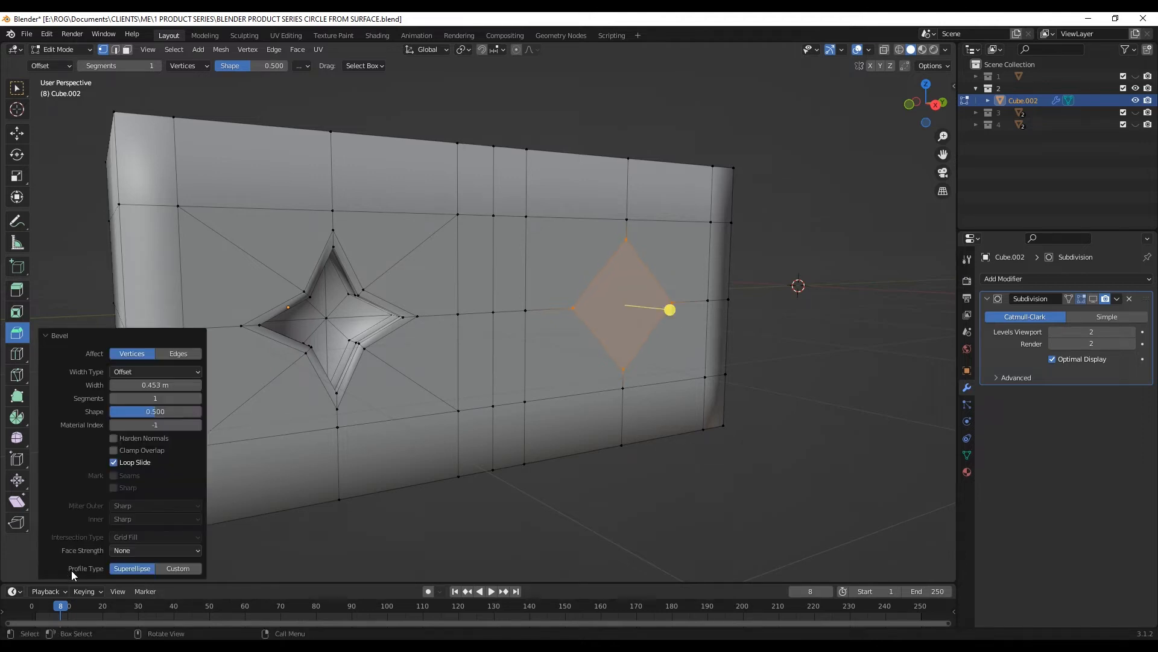
{"action": "left_click", "coordinate": [197, 398]}
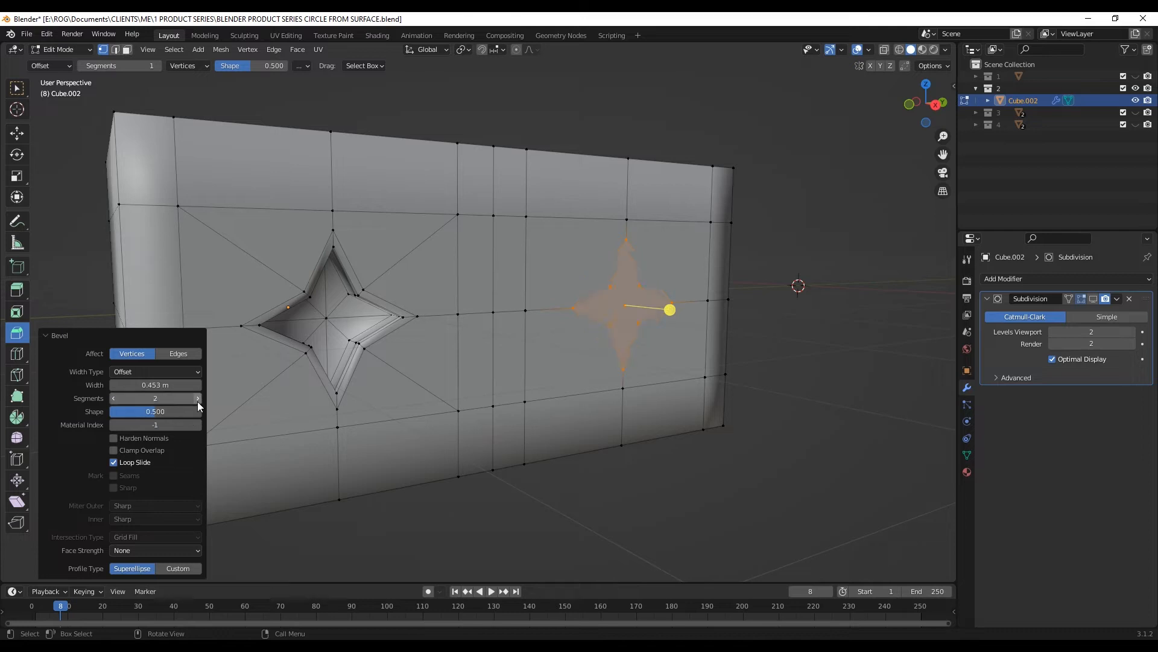
{"action": "left_click", "coordinate": [155, 412]}
{"action": "type", "text": "0.1"}
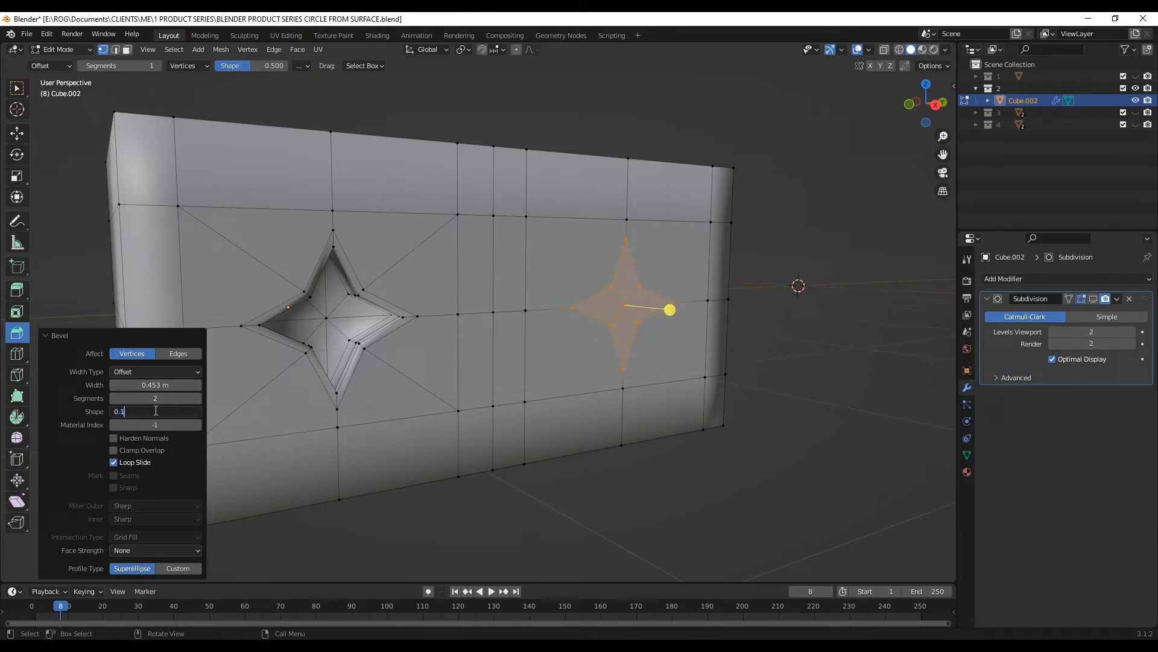
{"action": "key", "text": "Return"}
Join the octagon's four diagonal vertices to the nearest corners of the surrounding grid
{"action": "middle_click_drag", "start_coordinate": [606, 305], "coordinate": [519, 320]}
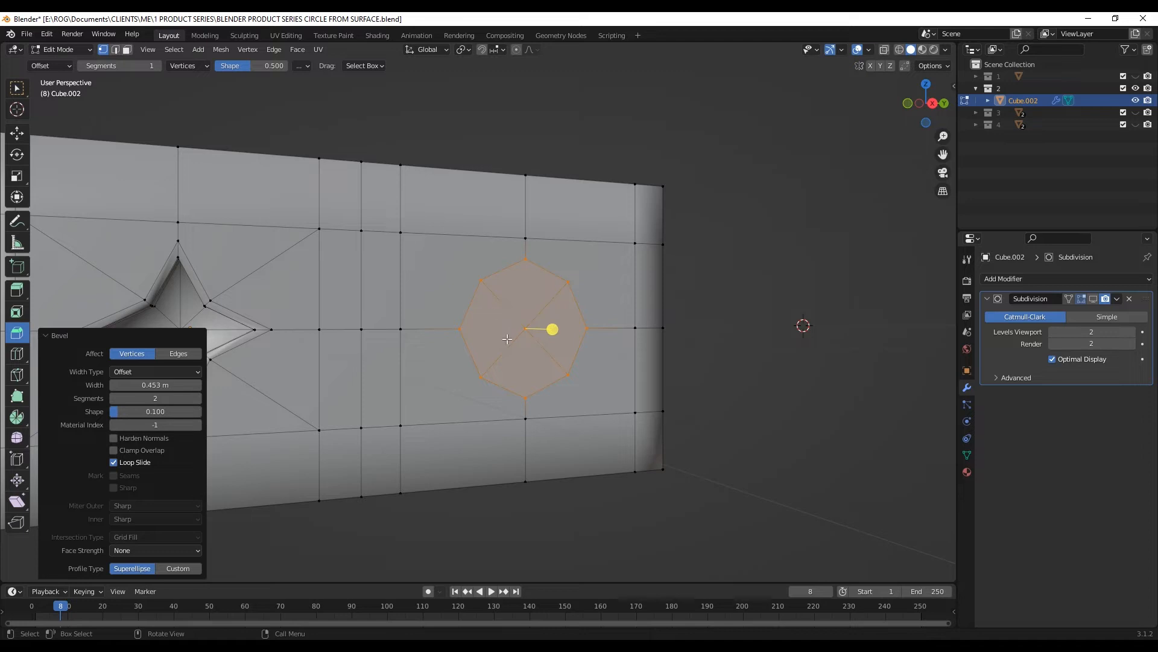
{"action": "key", "text": "j"}
{"action": "left_click", "coordinate": [480, 280]}
{"action": "left_click", "coordinate": [401, 233], "text": "shift"}
{"action": "key", "text": "j"}
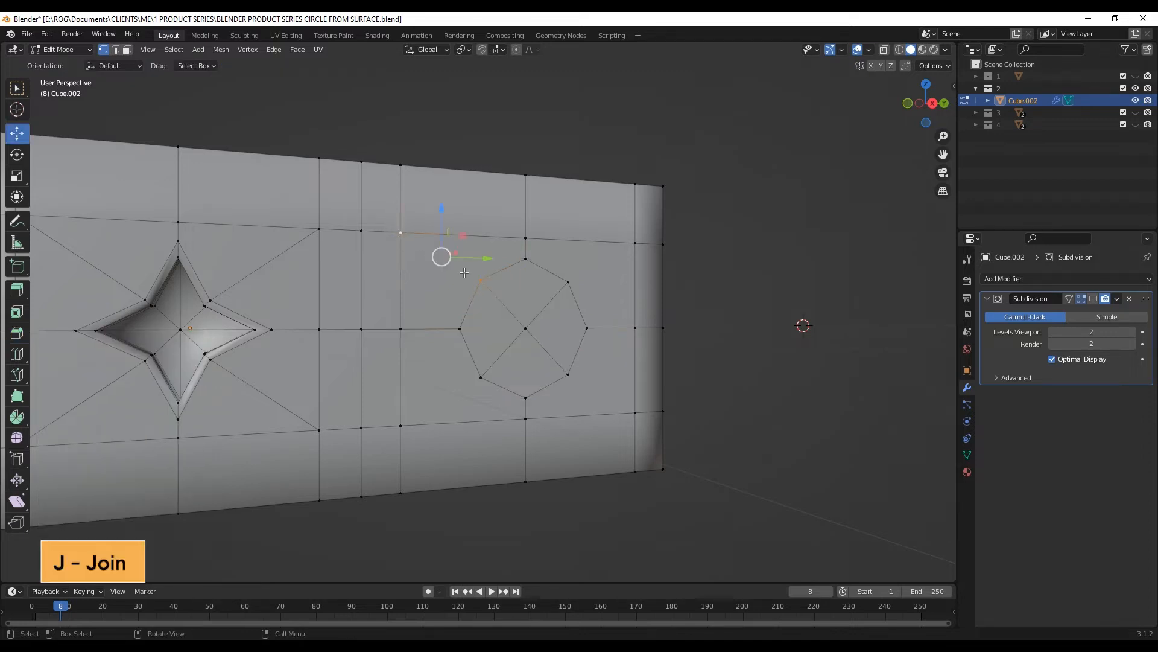
{"action": "left_click", "coordinate": [481, 377]}
{"action": "left_click", "coordinate": [400, 425], "text": "shift"}
{"action": "key", "text": "j"}
{"action": "left_click", "coordinate": [568, 282]}
{"action": "left_click", "coordinate": [635, 243], "text": "shift"}
{"action": "key", "text": "j"}
{"action": "left_click", "coordinate": [568, 375]}
{"action": "left_click", "coordinate": [636, 412], "text": "shift"}
{"action": "key", "text": "j"}
Join the octagon's opposite vertices through its centre, both vertically and horizontally
{"action": "left_click", "coordinate": [525, 397]}
{"action": "left_click", "coordinate": [526, 330], "text": "shift"}
{"action": "left_click", "coordinate": [525, 258], "text": "shift"}
{"action": "key", "text": "j"}
{"action": "left_click", "coordinate": [460, 329]}
{"action": "left_click", "coordinate": [526, 329], "text": "shift"}
{"action": "left_click", "coordinate": [586, 328], "text": "shift"}
Select all eight triangular faces of the octagon and inset them by about 0.054 m
{"action": "left_click", "coordinate": [127, 50]}
{"action": "left_click", "coordinate": [516, 284]}
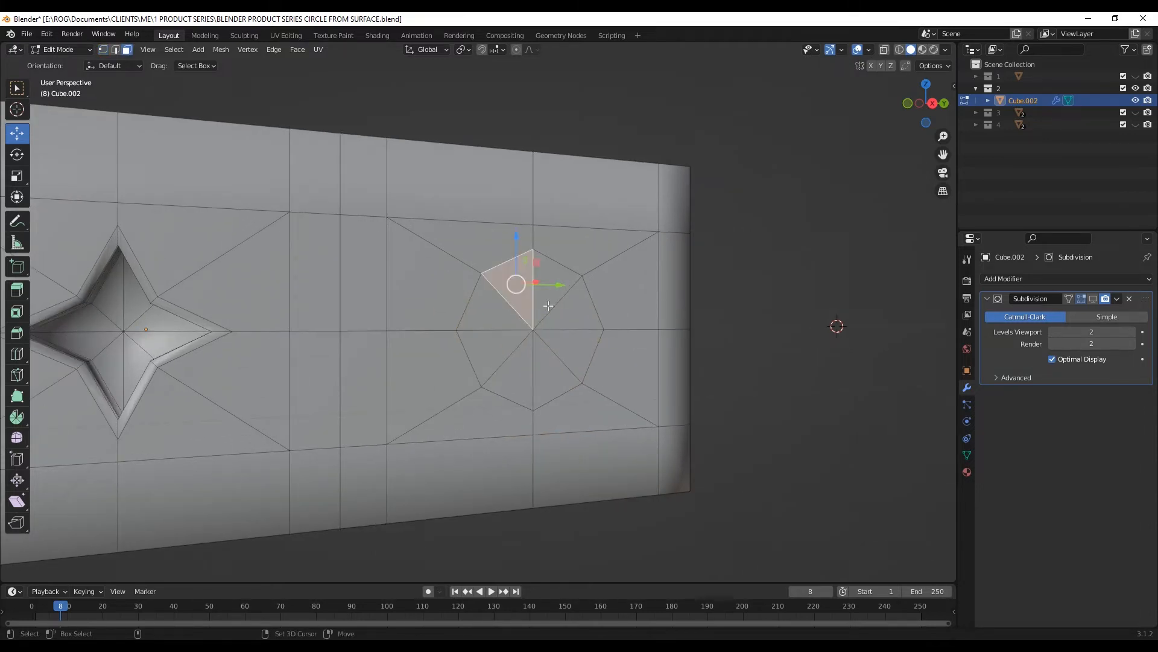
{"action": "left_click", "coordinate": [549, 285], "text": "shift"}
{"action": "left_click", "coordinate": [573, 311], "text": "shift"}
{"action": "left_click", "coordinate": [573, 347], "text": "shift"}
{"action": "left_click", "coordinate": [550, 374], "text": "shift"}
{"action": "left_click", "coordinate": [515, 375], "text": "shift"}
{"action": "left_click", "coordinate": [490, 349], "text": "shift"}
{"action": "left_click", "coordinate": [506, 321], "text": "shift"}
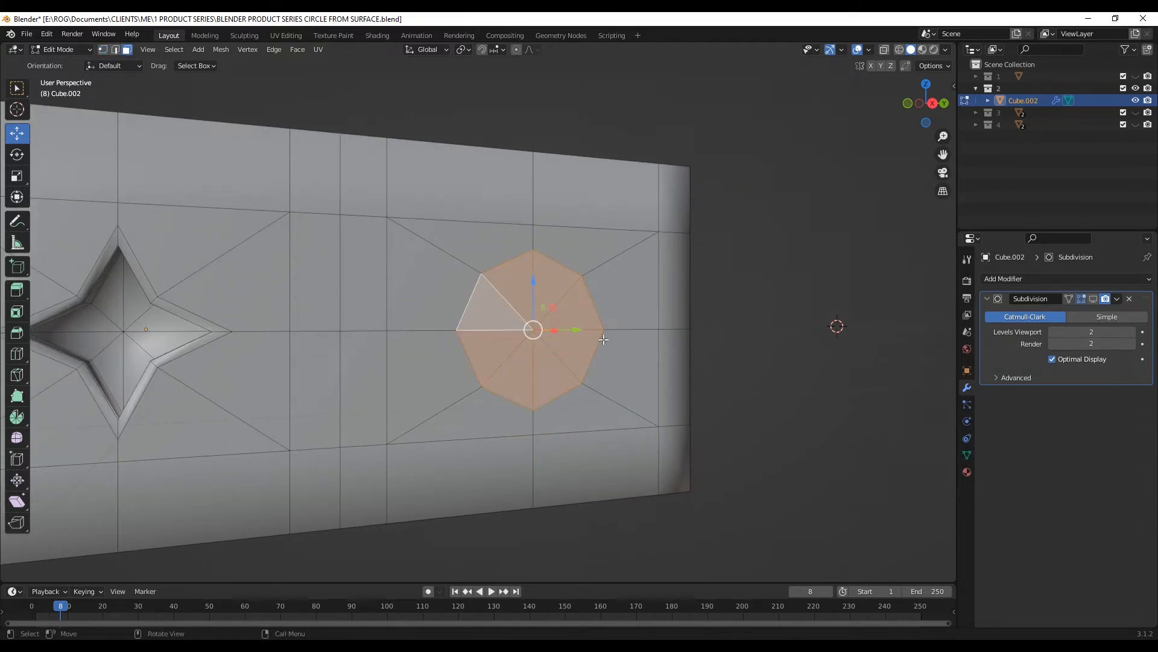
{"action": "key", "text": "i"}
{"action": "left_click", "coordinate": [594, 339]}
Extrude the octagon's inset faces inward into the long box to form a recess
{"action": "middle_click_drag", "start_coordinate": [595, 339], "coordinate": [468, 300]}
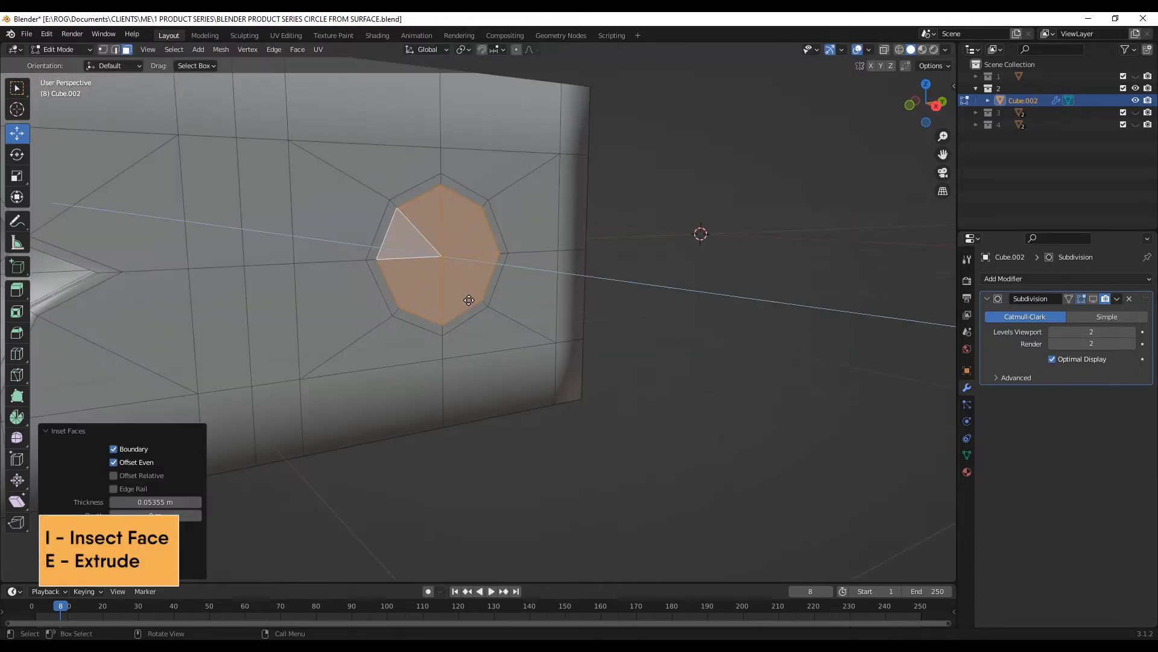
{"action": "key", "text": "e"}
{"action": "left_click", "coordinate": [464, 303]}
{"action": "scroll", "coordinate": [464, 304], "scroll_direction": "down", "scroll_amount": 4}
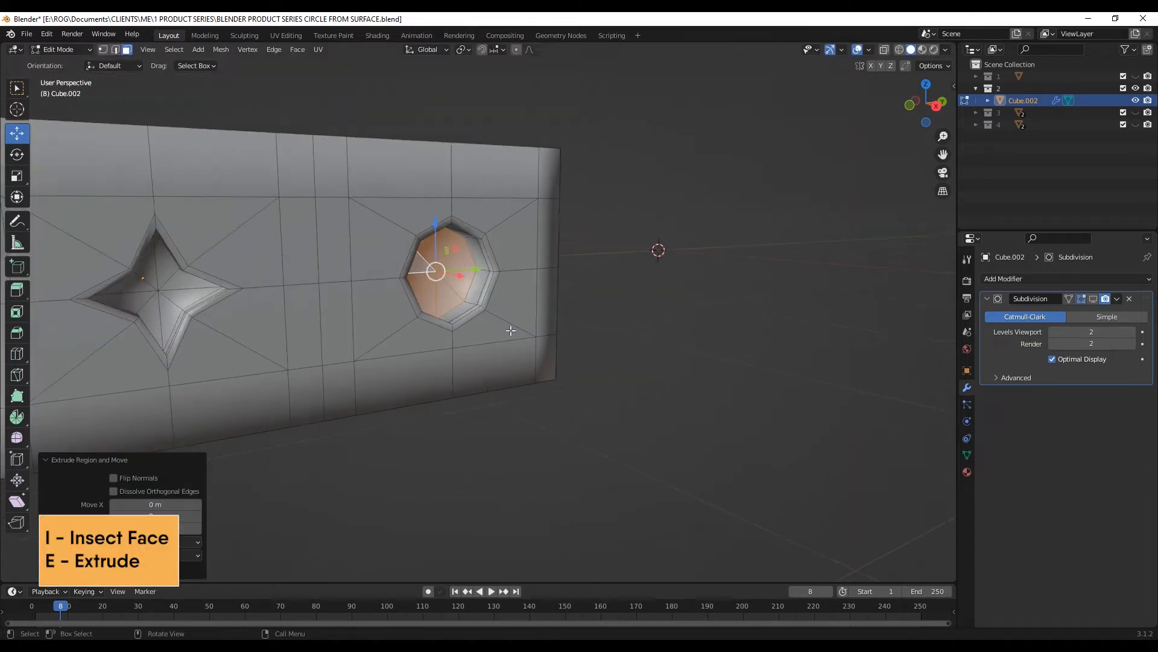
Enable the Subdivision modifier's viewport display on the long box and return to Object Mode
{"action": "left_click", "coordinate": [1093, 298]}
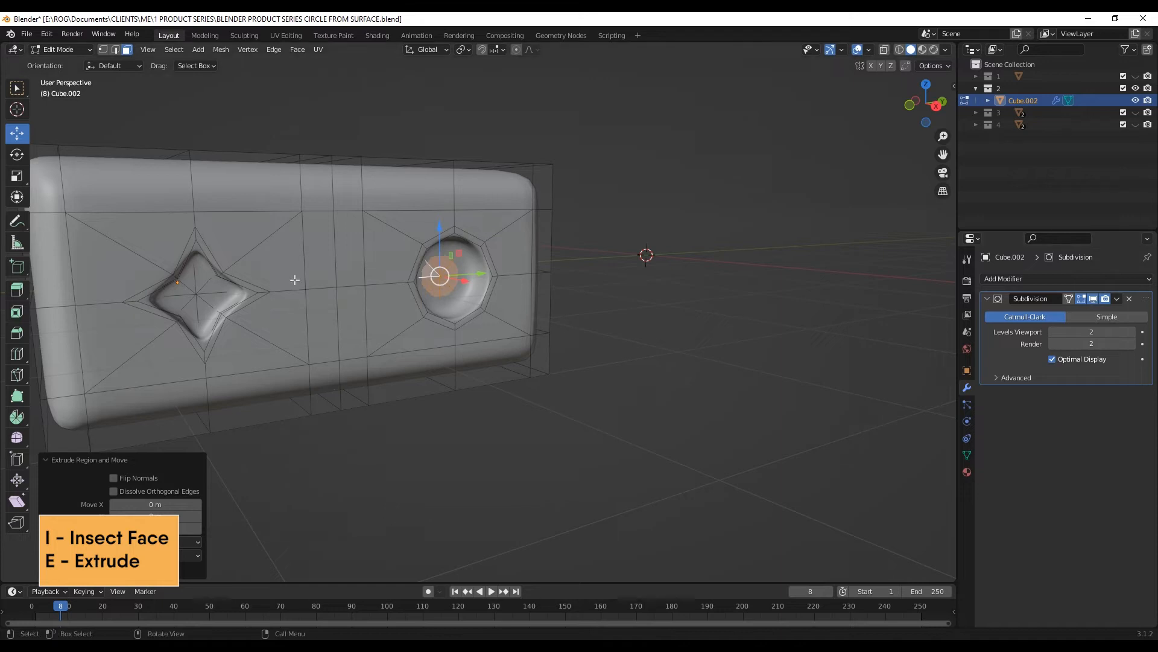
{"action": "key", "text": "Tab"}
{"action": "middle_click_drag", "start_coordinate": [320, 311], "coordinate": [360, 326]}
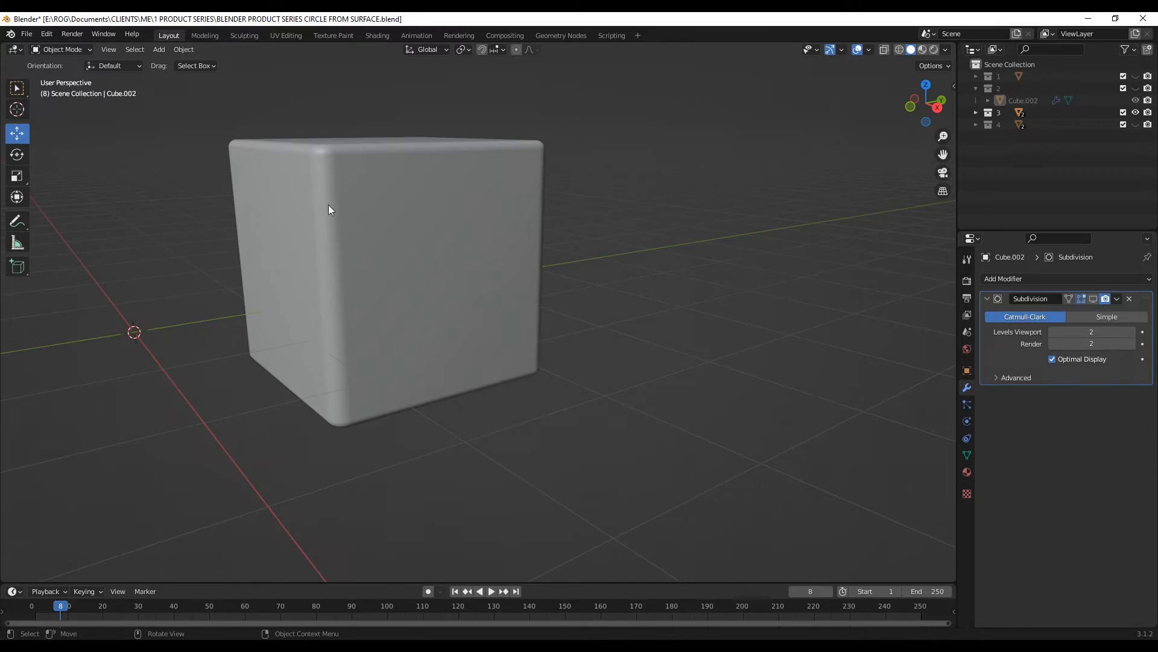
Unhide the cylinder in collection 3 and shade it smooth
{"action": "left_click", "coordinate": [975, 112]}
{"action": "left_click", "coordinate": [1135, 137]}
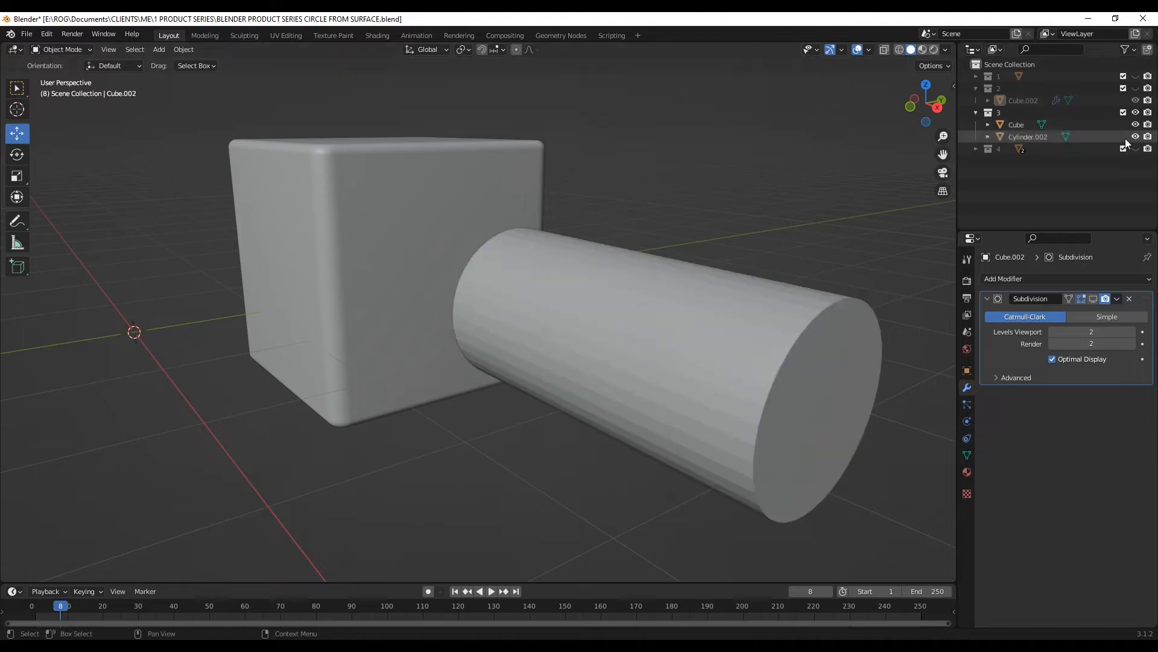
{"action": "middle_click_drag", "start_coordinate": [584, 347], "coordinate": [487, 320], "text": "shift"}
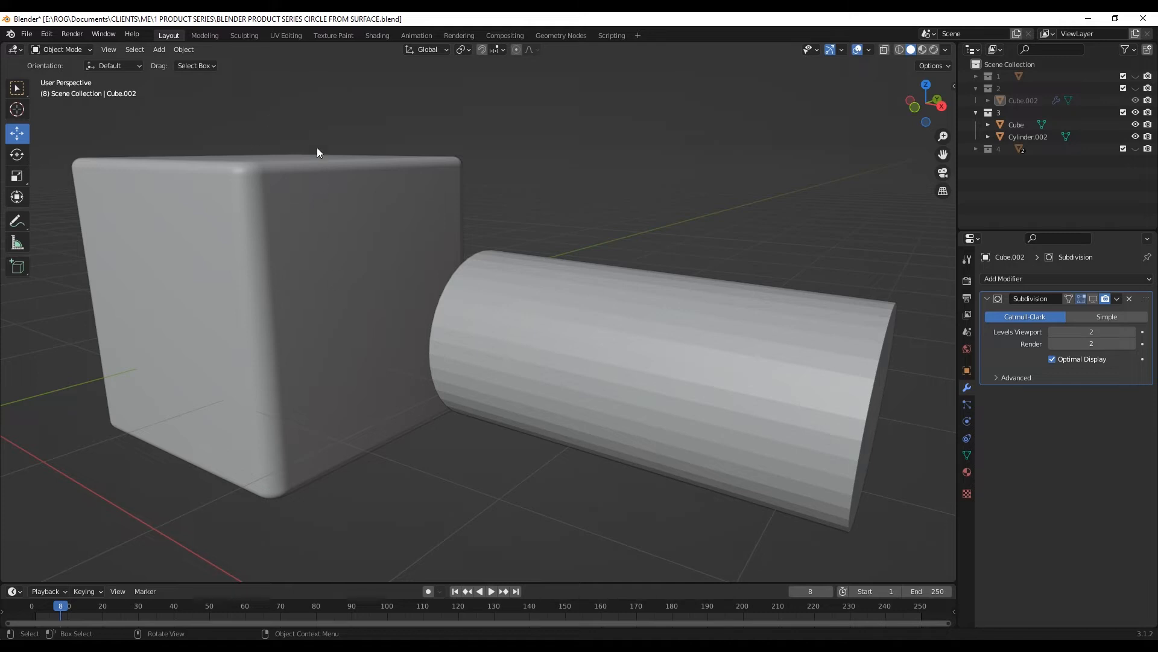
{"action": "left_click", "coordinate": [556, 309]}
{"action": "right_click", "coordinate": [557, 310]}
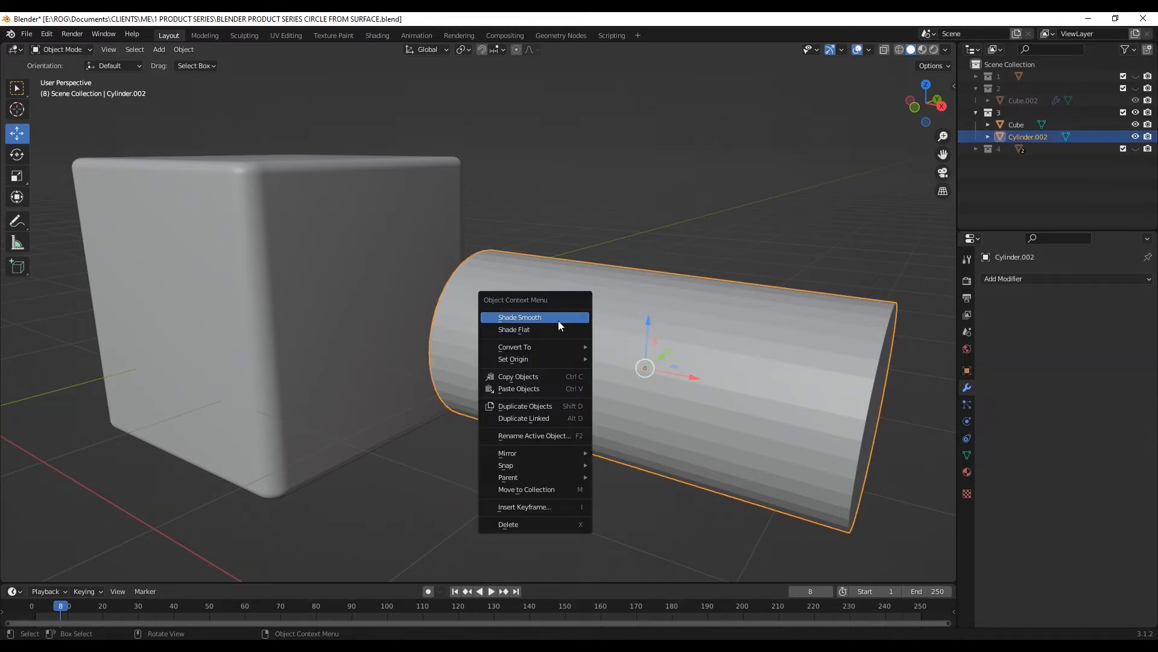
{"action": "left_click", "coordinate": [559, 320]}
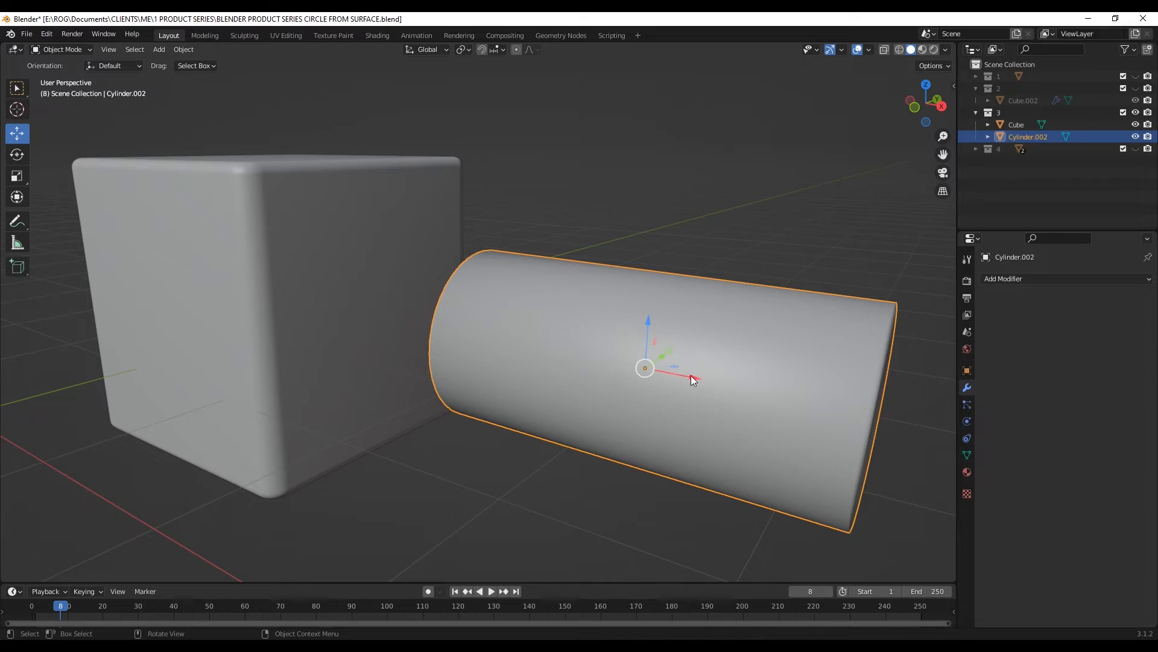
Move the cylinder about -1.09 m along the X axis so its end sits inside the cube
{"action": "key", "text": "g"}
{"action": "key", "text": "x"}
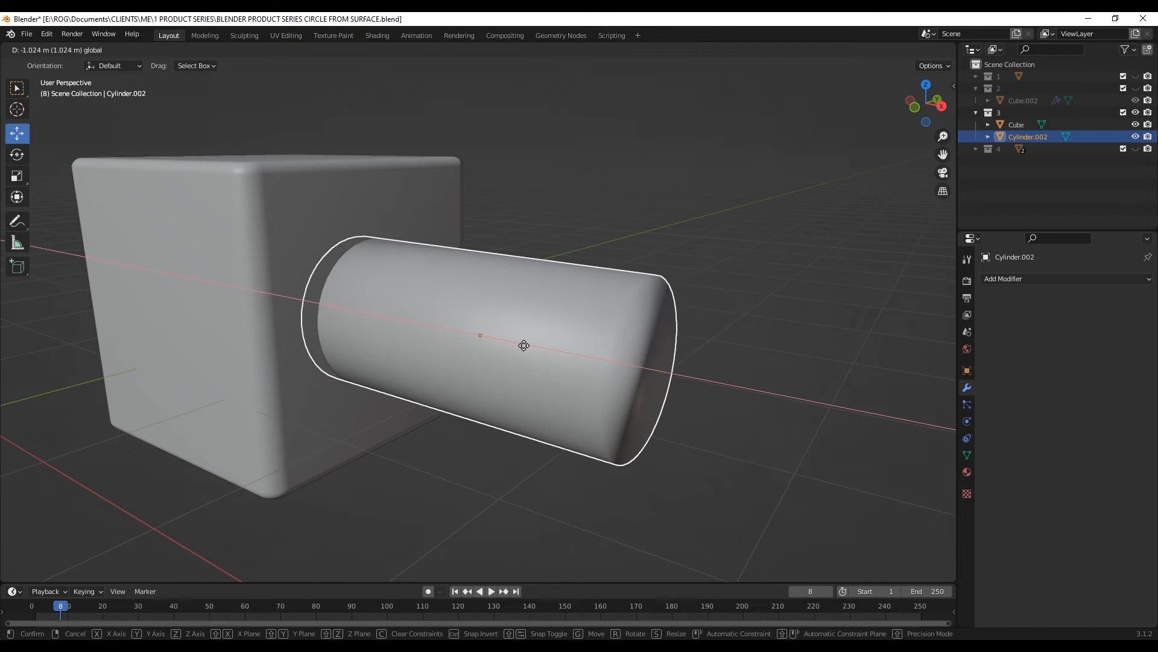
{"action": "left_click", "coordinate": [516, 356]}
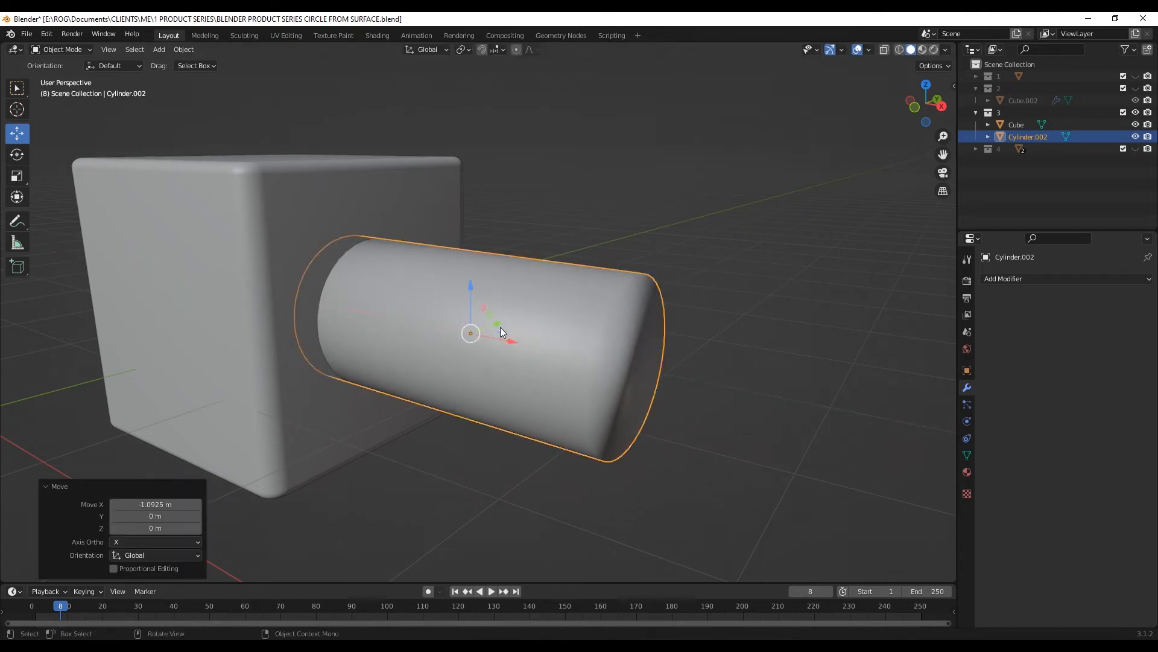
Add a Boolean modifier to the cube in Difference mode with the cylinder as its object
{"action": "left_click", "coordinate": [306, 240]}
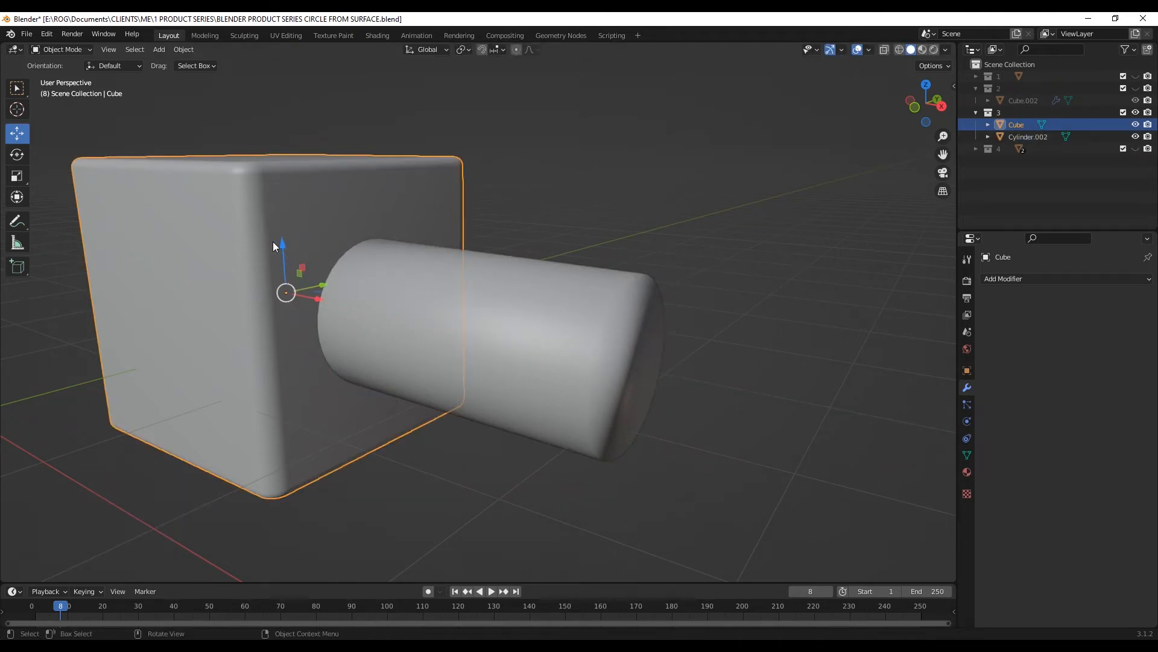
{"action": "left_click", "coordinate": [1014, 277]}
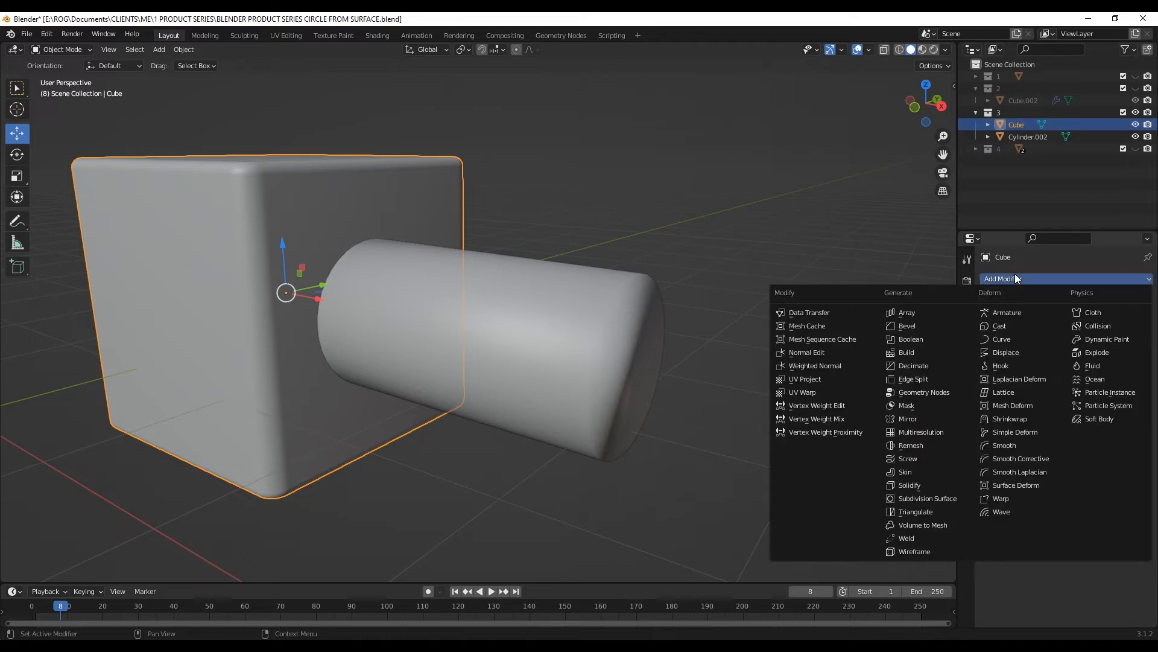
{"action": "left_click", "coordinate": [912, 340]}
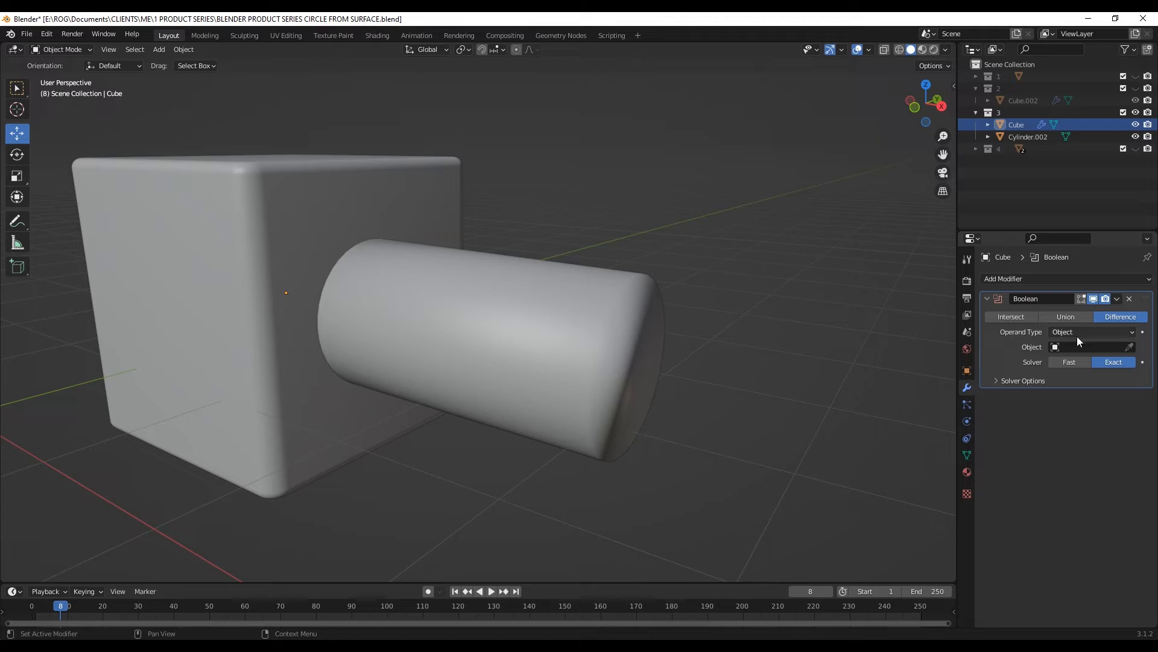
{"action": "left_click", "coordinate": [1130, 347]}
{"action": "left_click", "coordinate": [498, 302]}
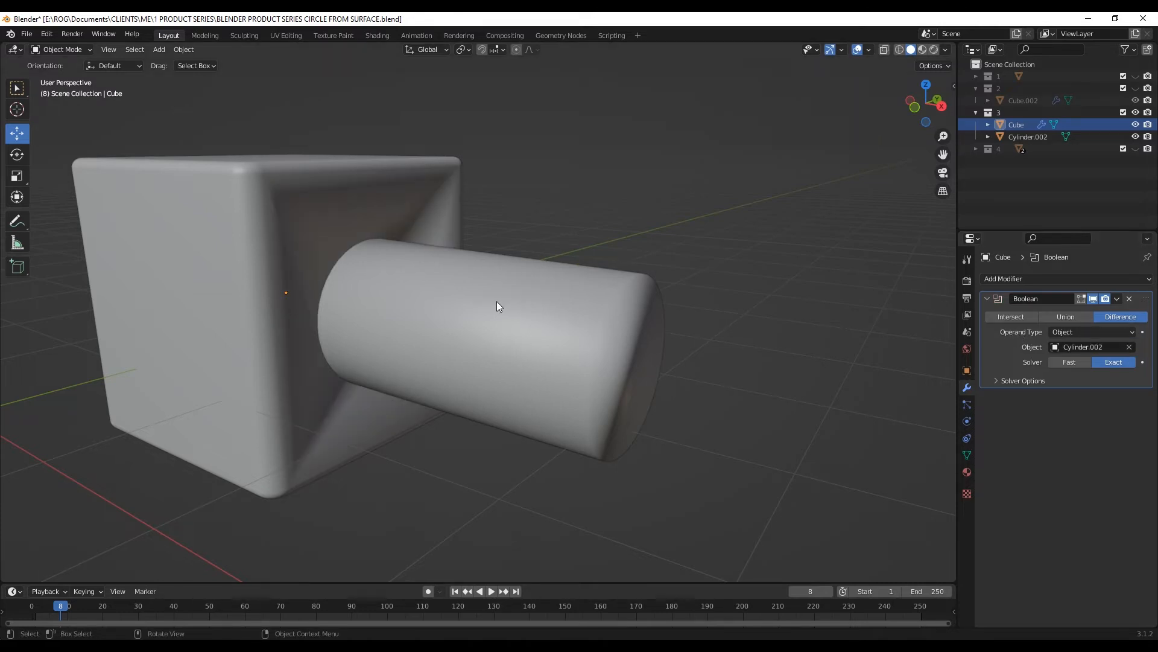
Enable Auto Smooth in the cube's mesh normals
{"action": "left_click", "coordinate": [262, 202]}
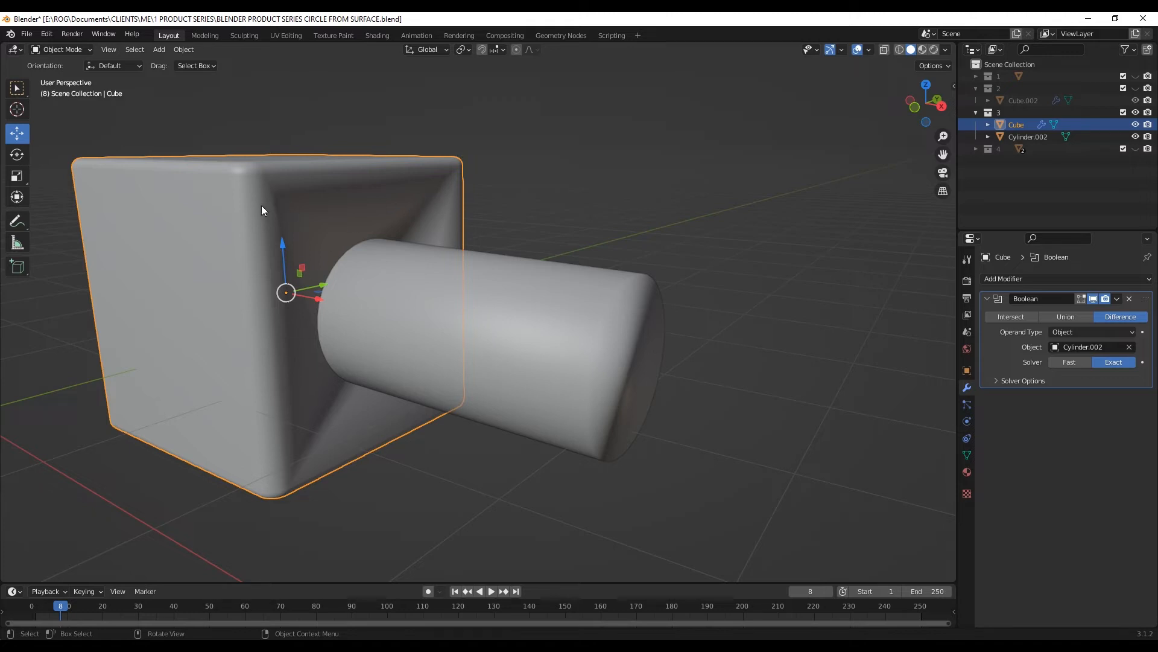
{"action": "left_click", "coordinate": [964, 455]}
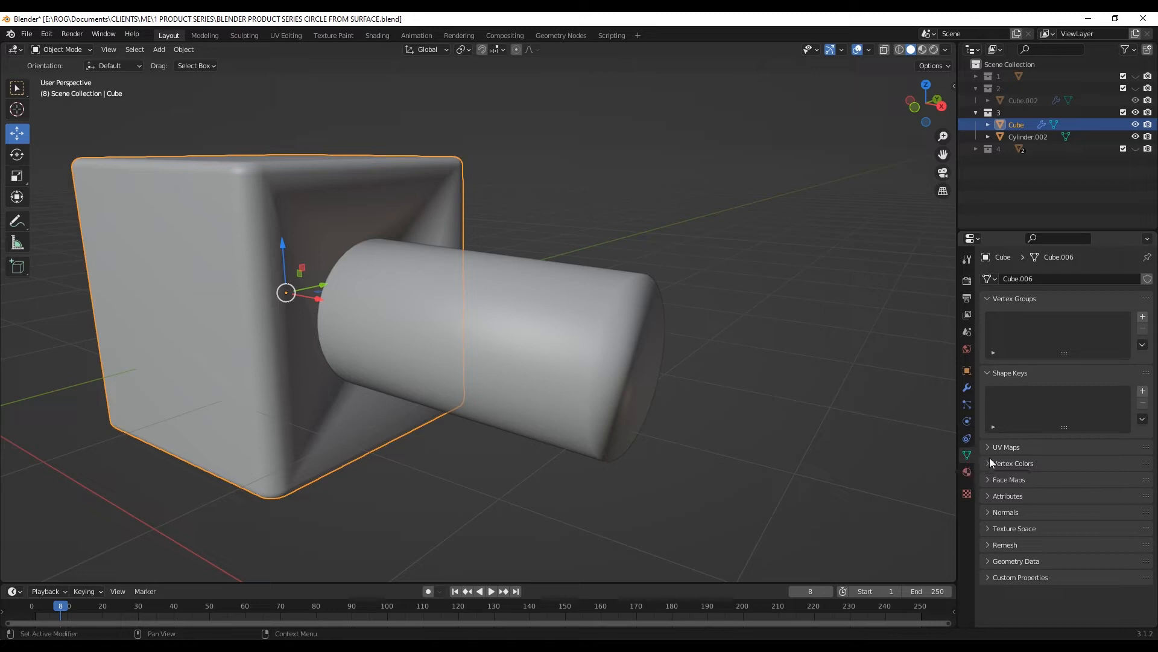
{"action": "left_click", "coordinate": [986, 512]}
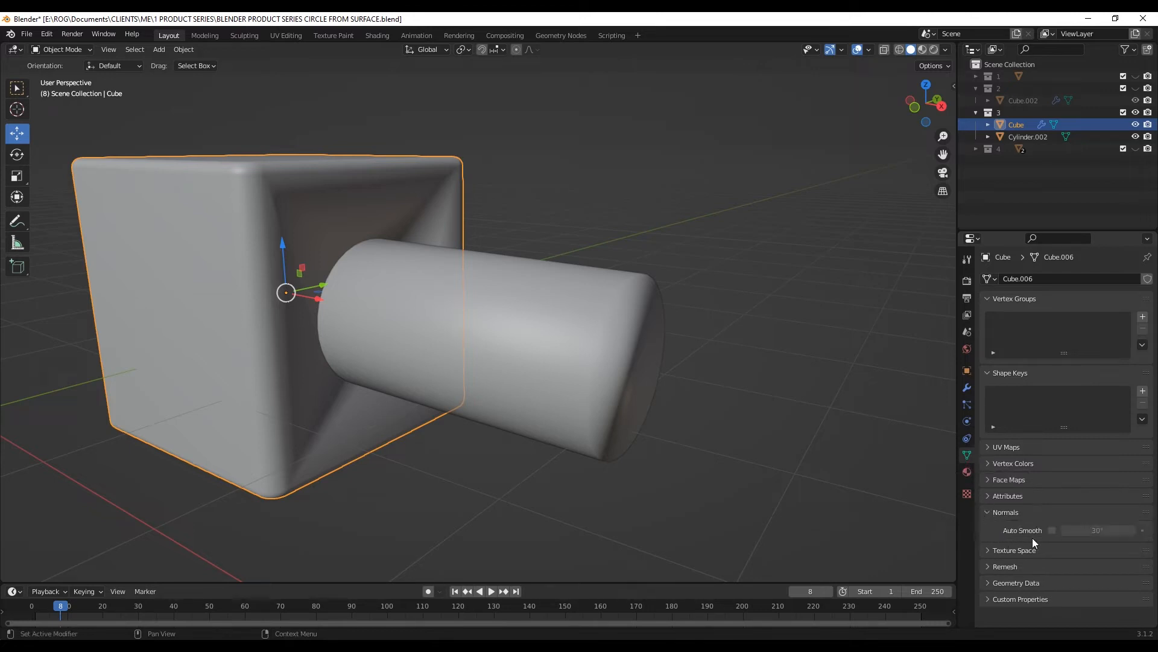
{"action": "left_click", "coordinate": [1051, 531]}
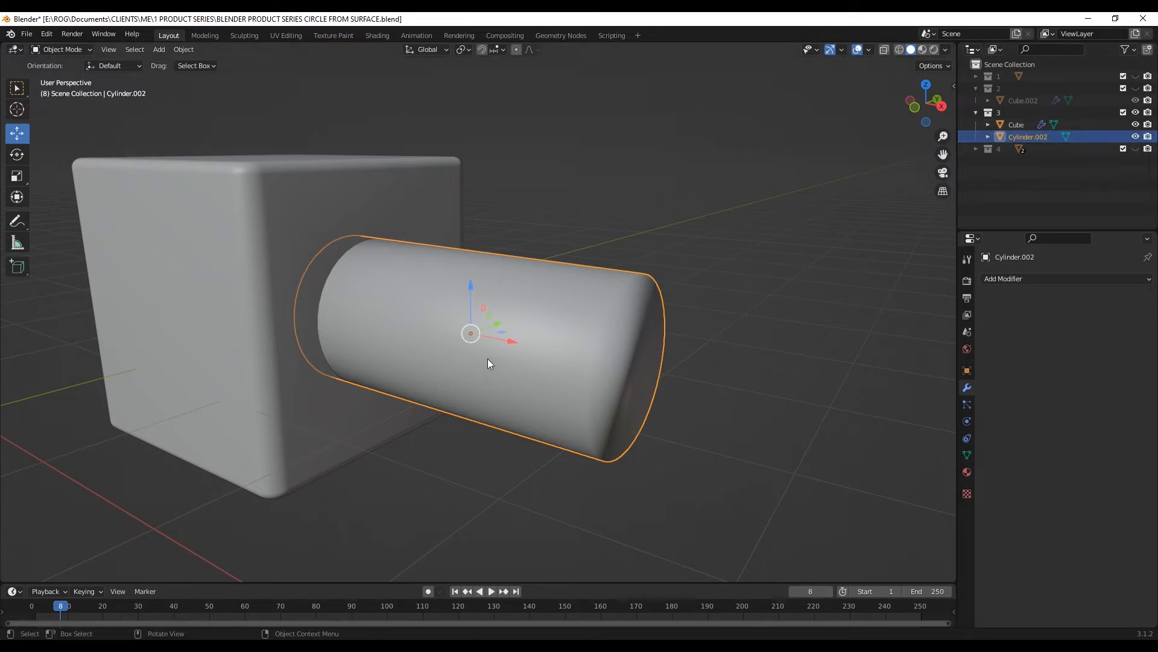
Hide the cylinder temporarily to inspect the round cut in the cube and unhide it again
{"action": "key", "text": "h"}
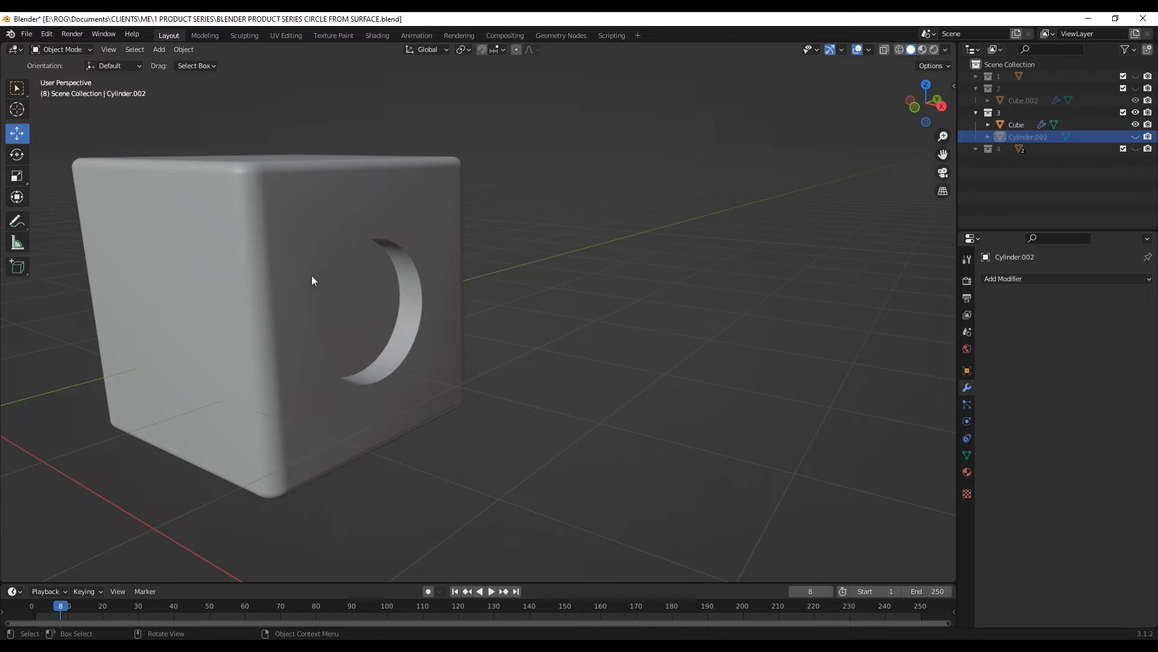
{"action": "middle_click_drag", "start_coordinate": [339, 353], "coordinate": [291, 361]}
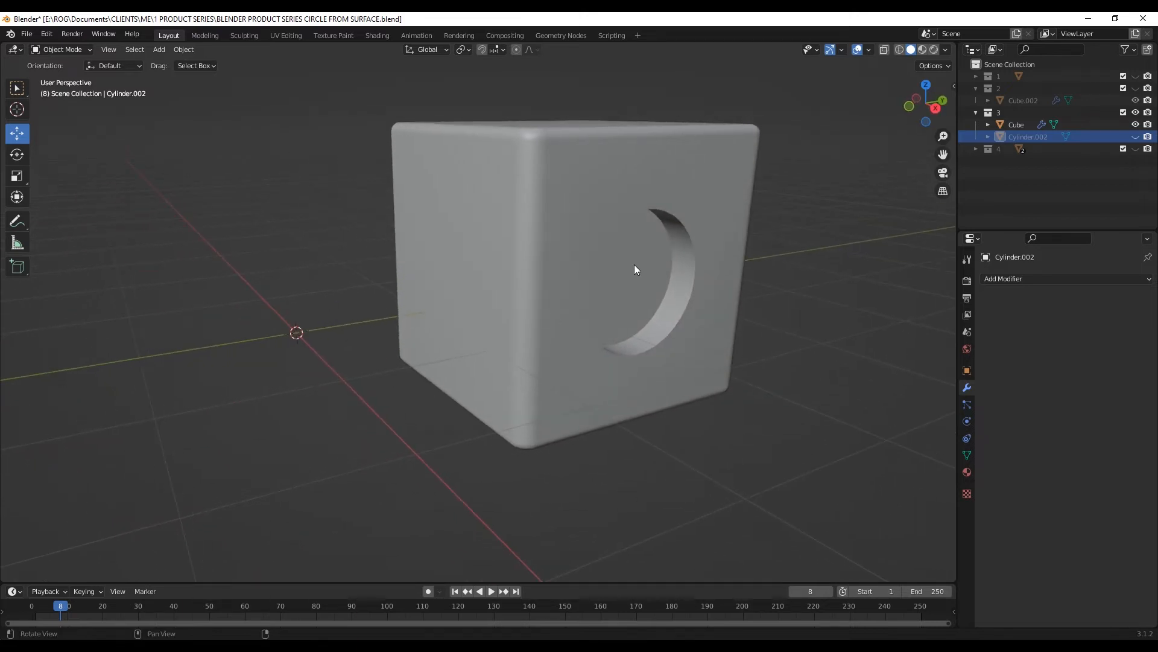
{"action": "left_click", "coordinate": [642, 266]}
{"action": "middle_click_drag", "start_coordinate": [642, 266], "coordinate": [499, 324], "text": "shift"}
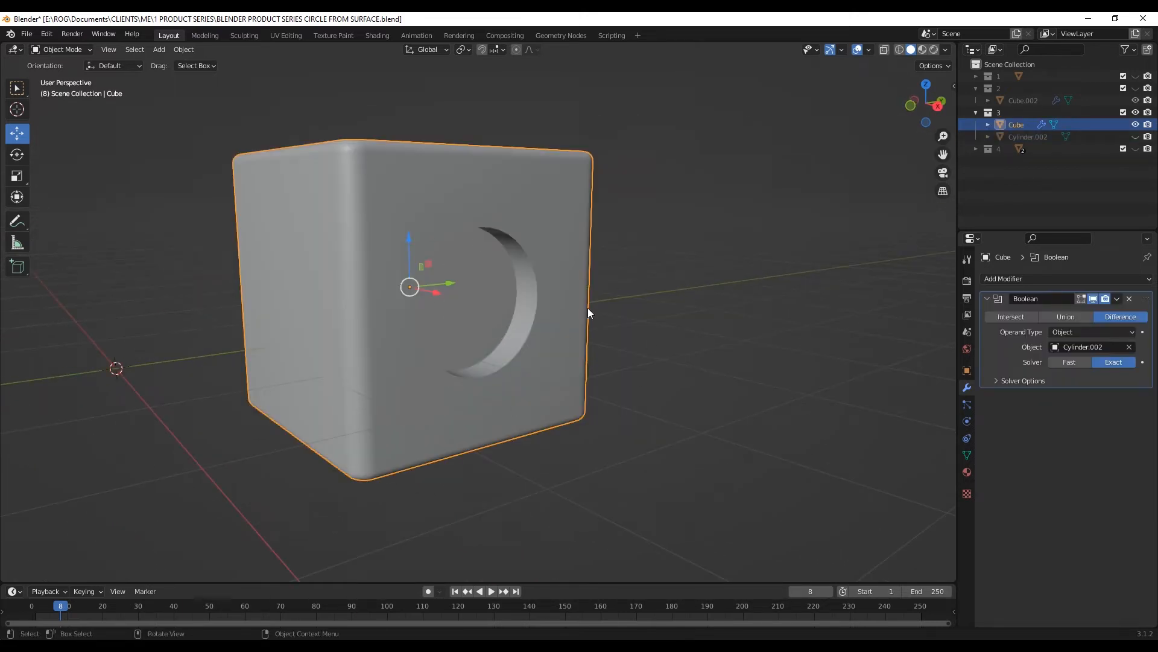
{"action": "left_click", "coordinate": [1033, 135]}
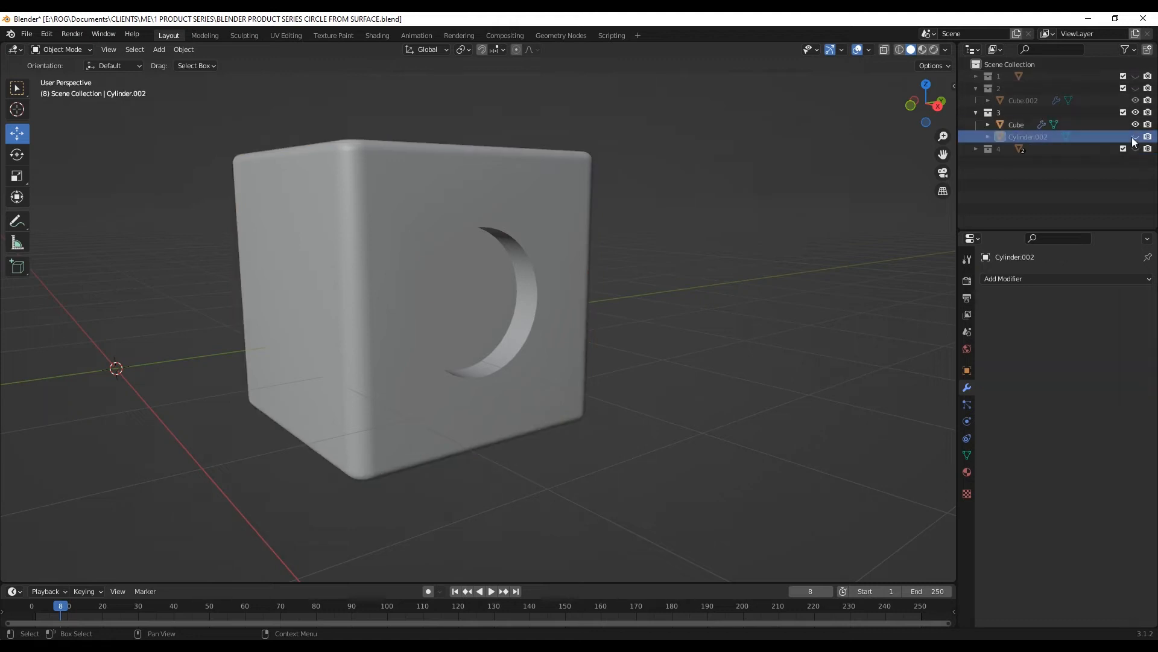
{"action": "left_click", "coordinate": [1135, 136]}
Set the cylinder's viewport display to Wire
{"action": "left_click", "coordinate": [968, 455]}
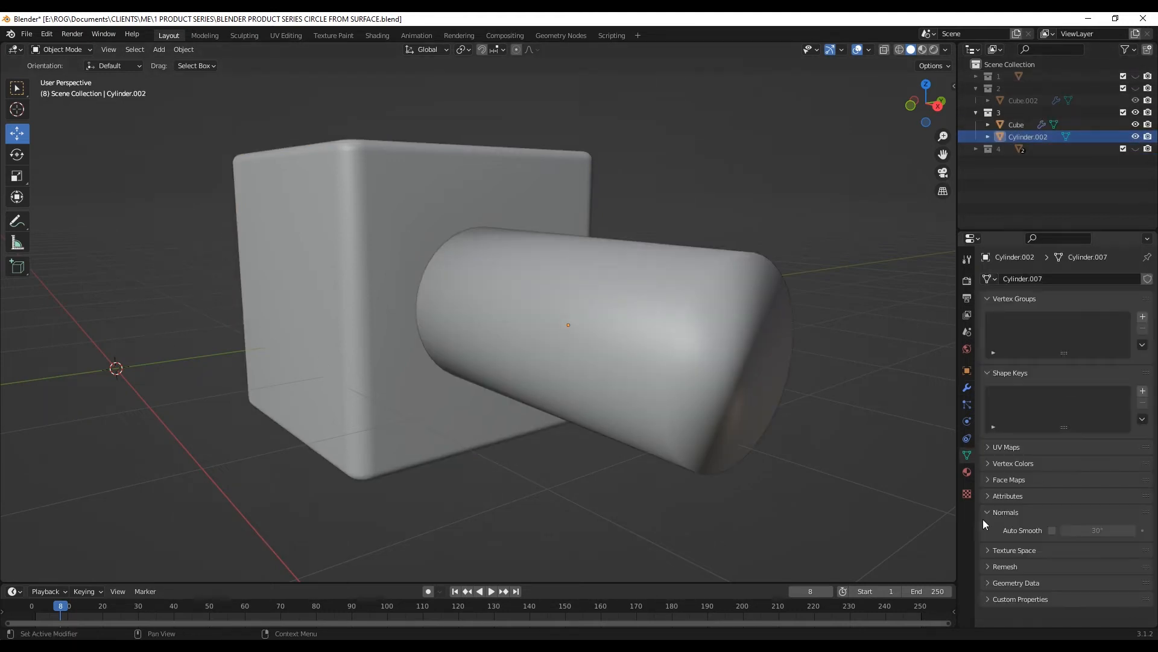
{"action": "left_click", "coordinate": [967, 371]}
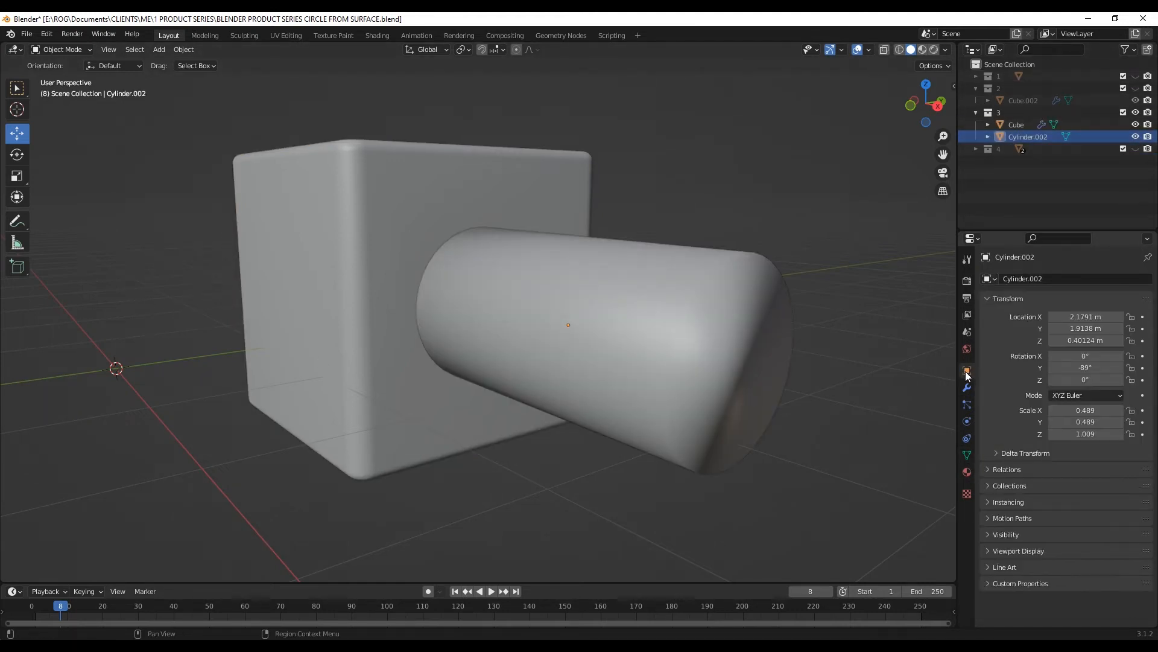
{"action": "left_click", "coordinate": [987, 550]}
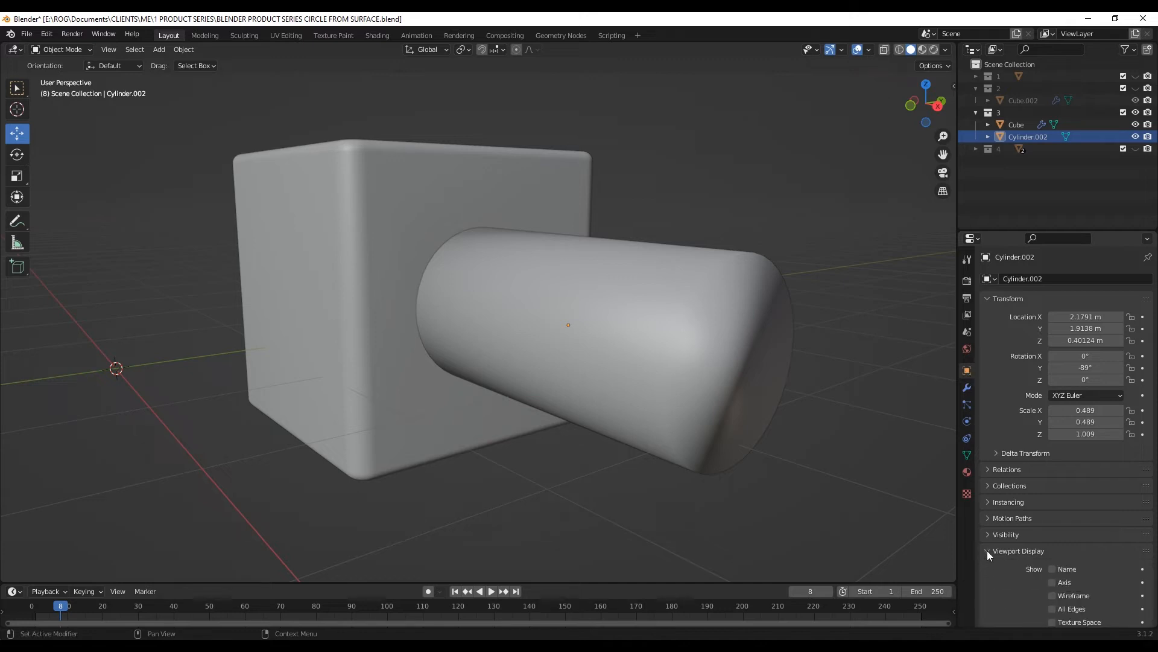
{"action": "scroll", "coordinate": [991, 524], "scroll_direction": "down", "scroll_amount": 5}
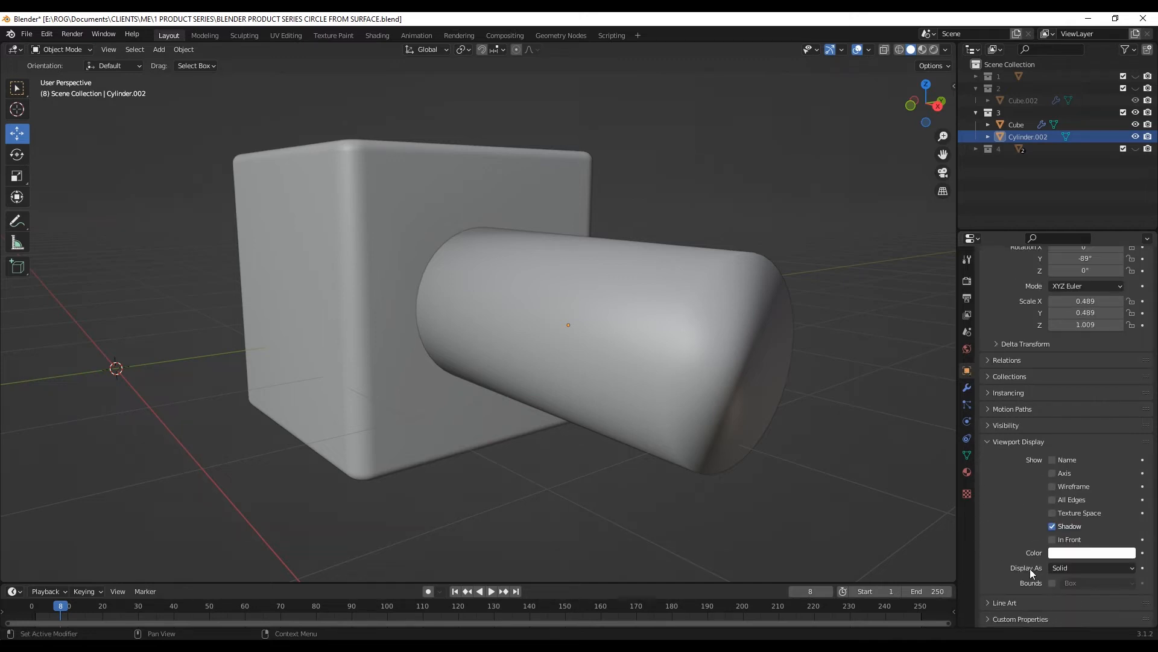
{"action": "left_click", "coordinate": [1065, 568]}
{"action": "left_click", "coordinate": [1067, 543]}
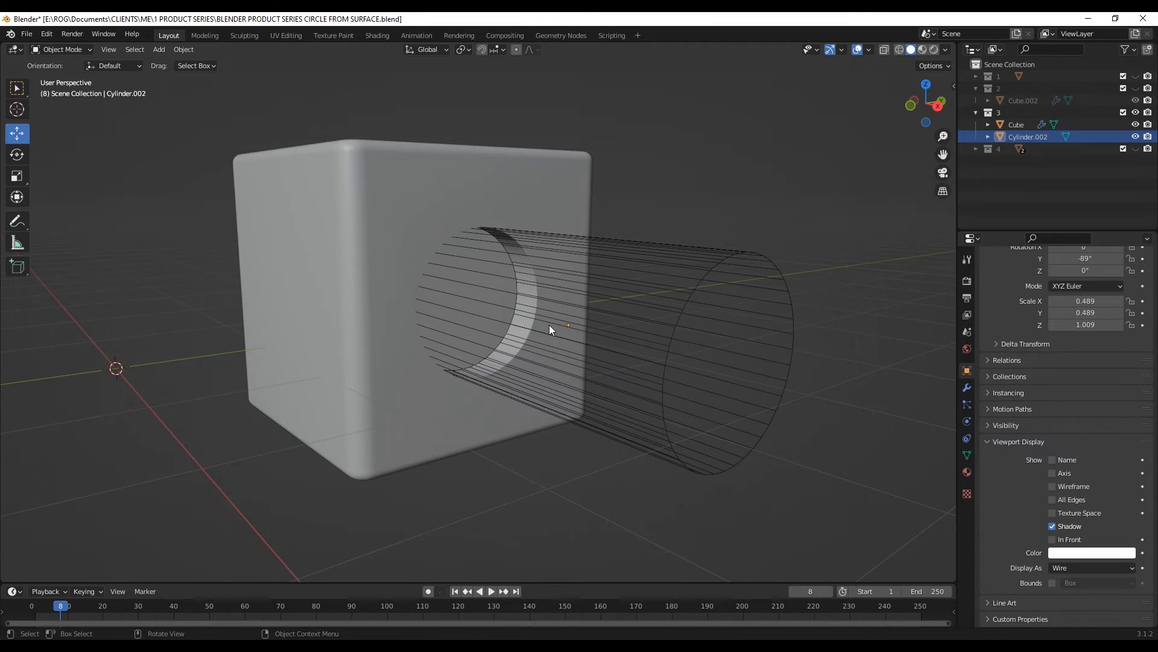
{"action": "left_click", "coordinate": [592, 343]}
{"action": "key", "text": "s"}
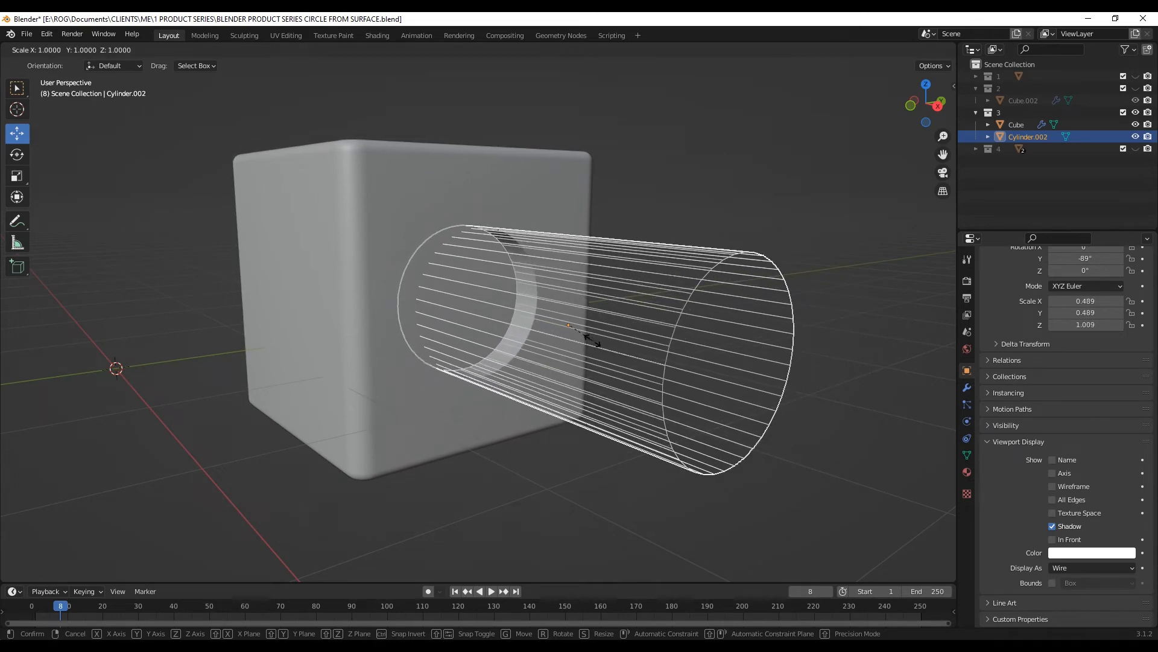
{"action": "left_click", "coordinate": [593, 341]}
Apply the Boolean modifier on the cube and delete the wireframe cutting cylinder
{"action": "left_click", "coordinate": [1016, 124]}
{"action": "left_click", "coordinate": [968, 388]}
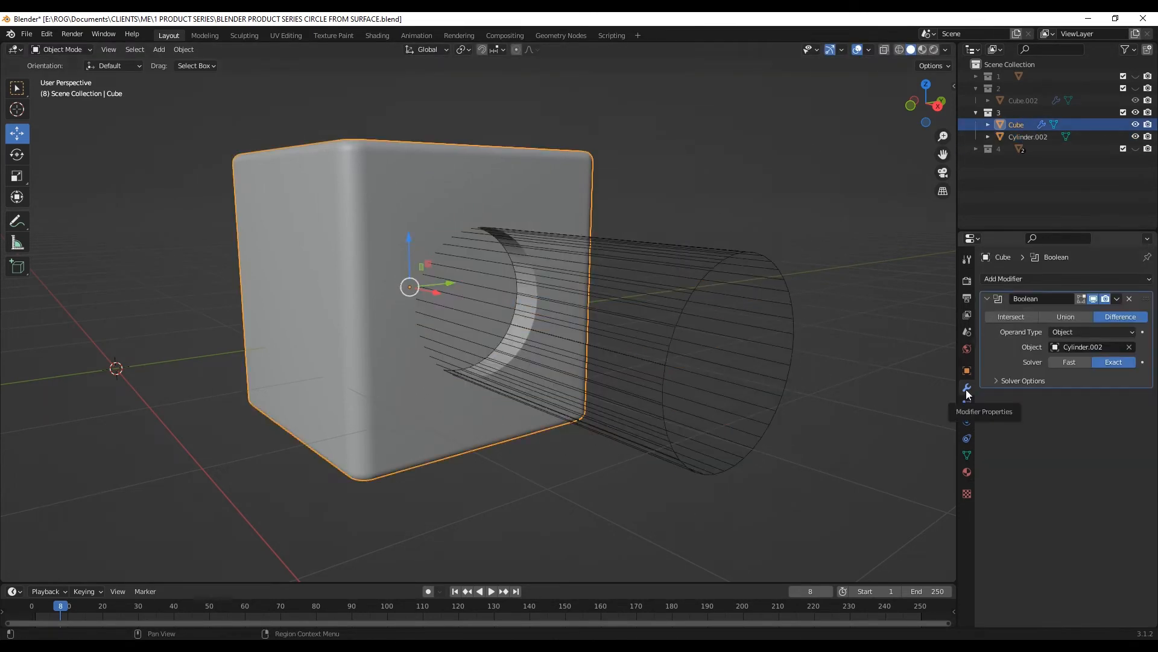
{"action": "left_click", "coordinate": [1117, 298]}
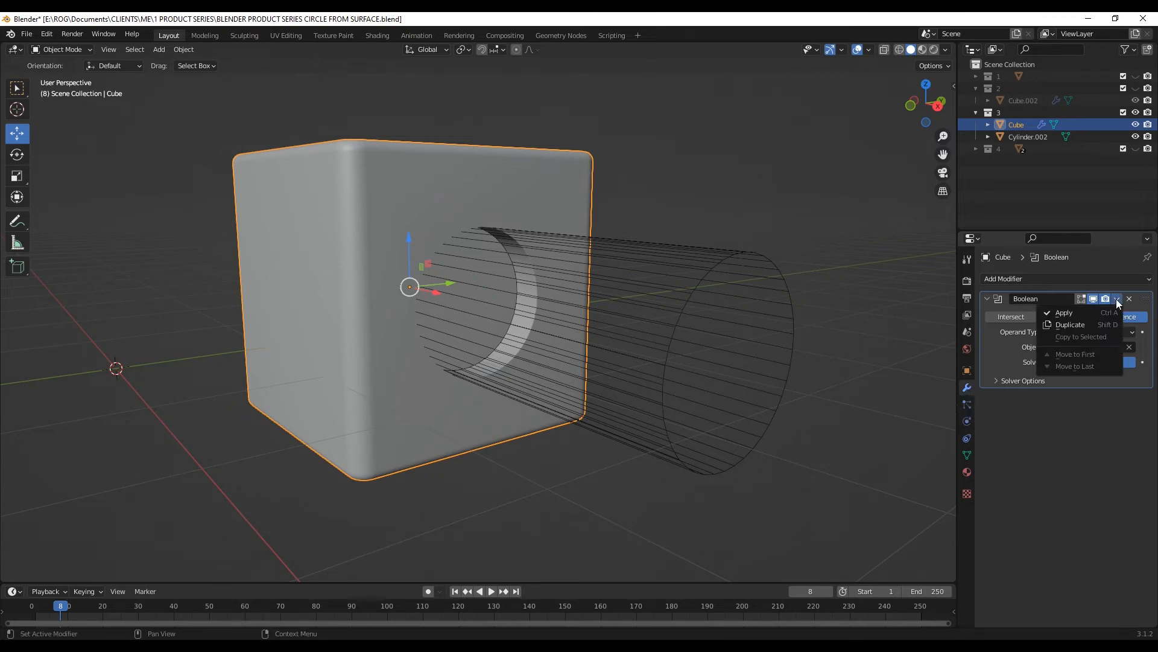
{"action": "left_click", "coordinate": [1079, 313]}
{"action": "left_click", "coordinate": [1020, 137]}
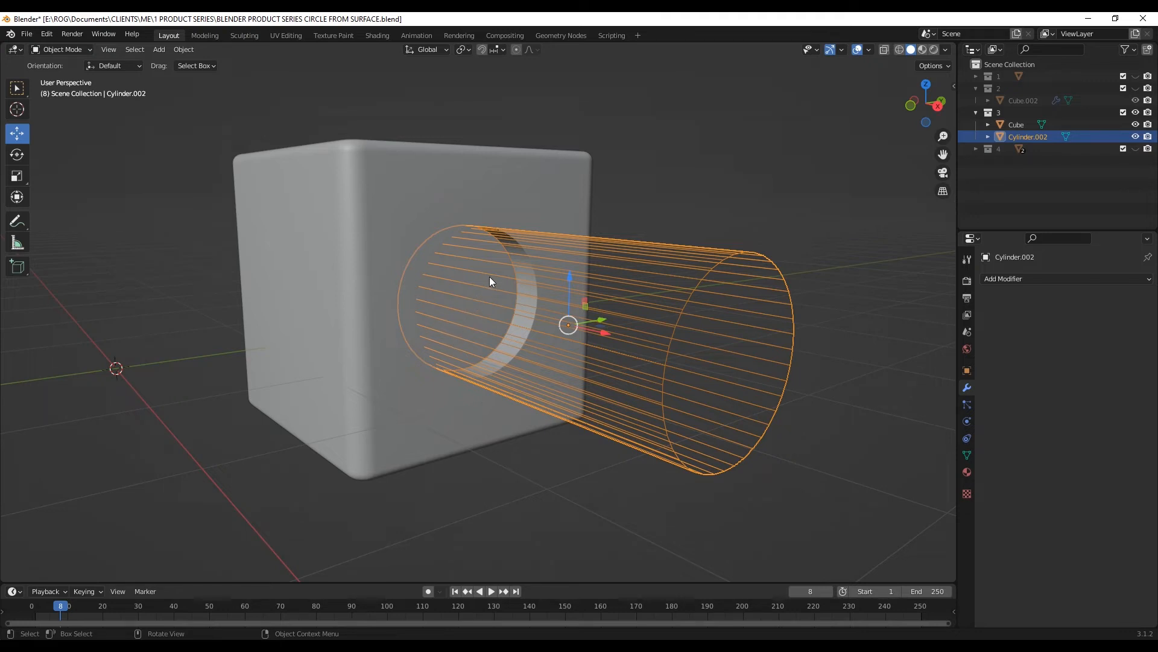
{"action": "key", "text": "Delete"}
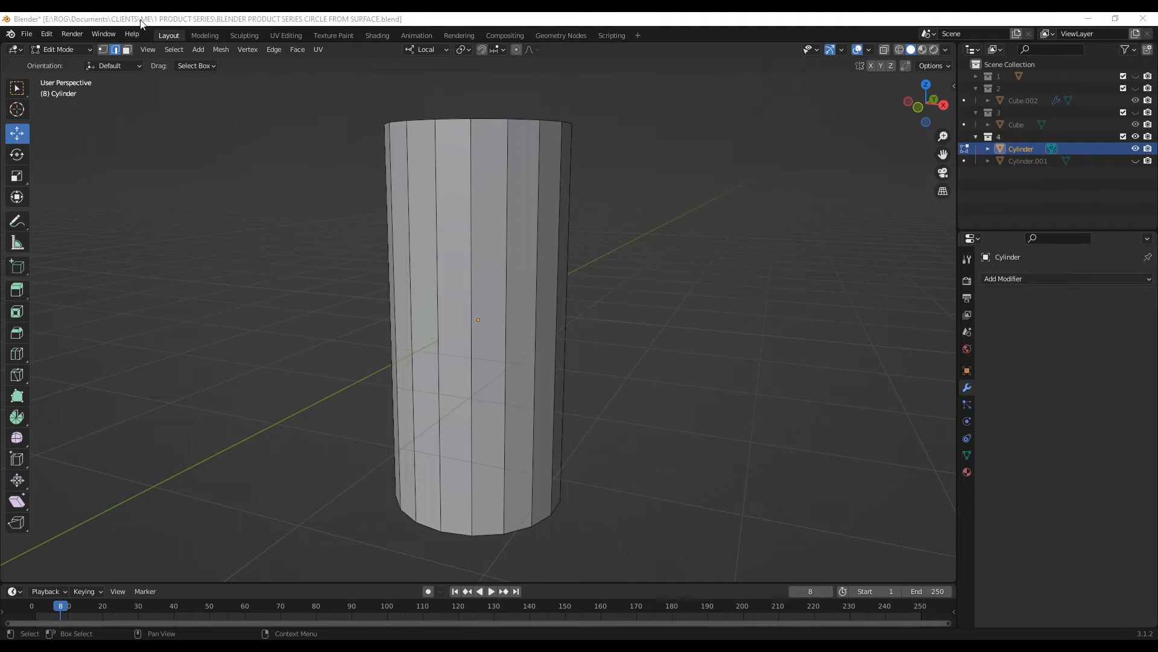
Sketch a rounded annotation outline on the tall cylinder's side, undo it and return to the Move tool
{"action": "mouse_move", "coordinate": [439, 321]}
{"action": "left_mouse_down"}
{"action": "mouse_move", "coordinate": [547, 269]}
{"action": "mouse_move", "coordinate": [546, 348]}
{"action": "mouse_move", "coordinate": [490, 374]}
{"action": "mouse_move", "coordinate": [452, 356]}
{"action": "mouse_move", "coordinate": [441, 318]}
{"action": "left_mouse_up"}
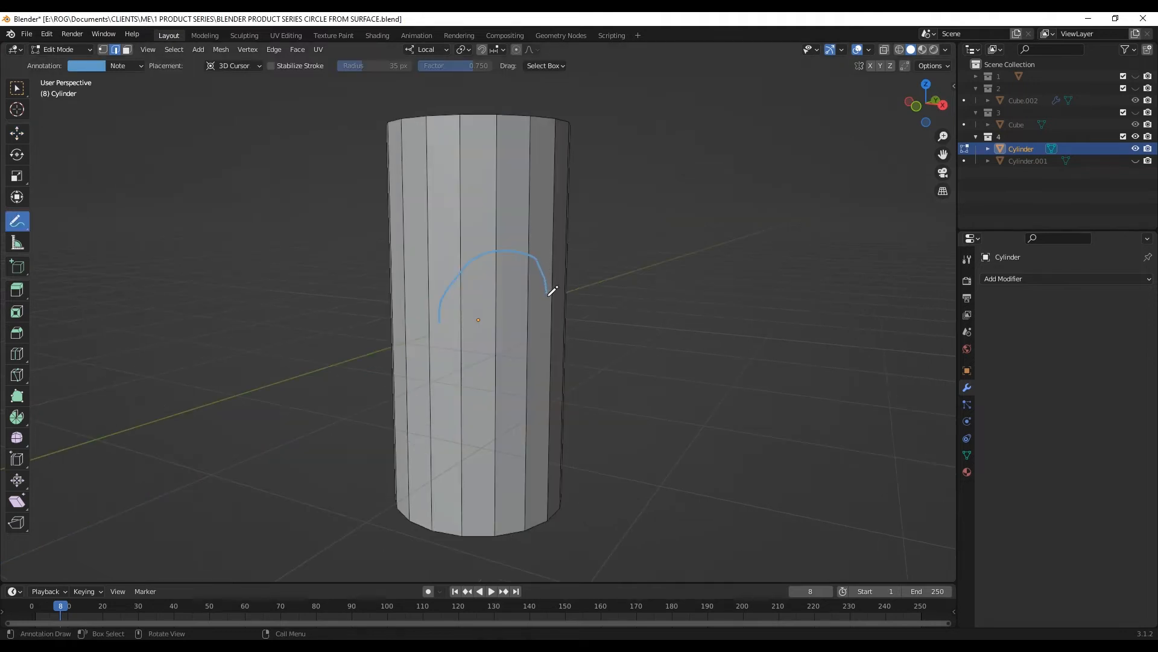
{"action": "key", "text": "ctrl+z"}
{"action": "key", "text": "shift+space"}
{"action": "key", "text": "g"}
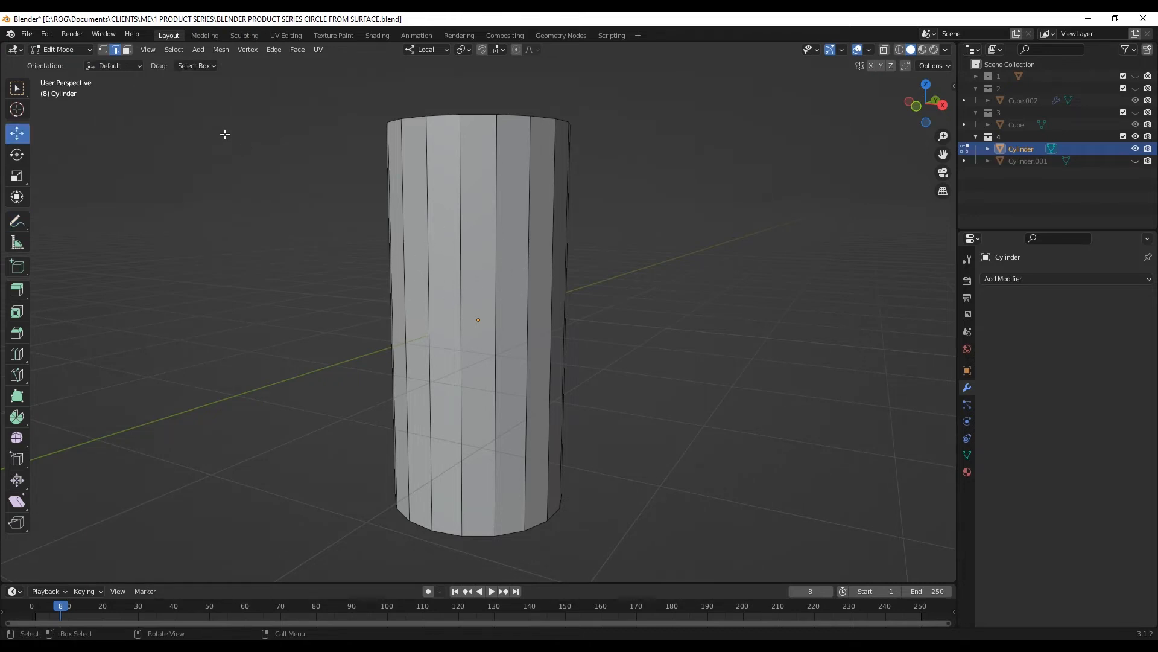
Add two horizontal loop cuts around the tall cylinder, one above and one below its middle
{"action": "key", "text": "ctrl+r"}
{"action": "left_click", "coordinate": [536, 302]}
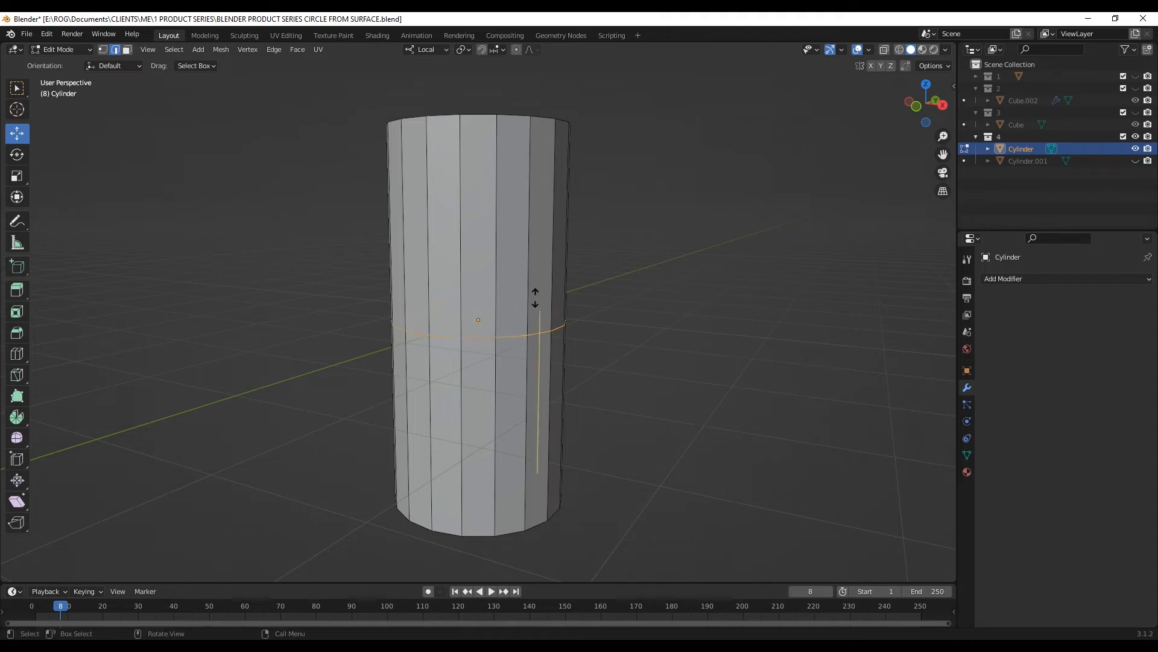
{"action": "left_click", "coordinate": [524, 218]}
{"action": "key", "text": "ctrl+r"}
{"action": "left_click", "coordinate": [512, 393]}
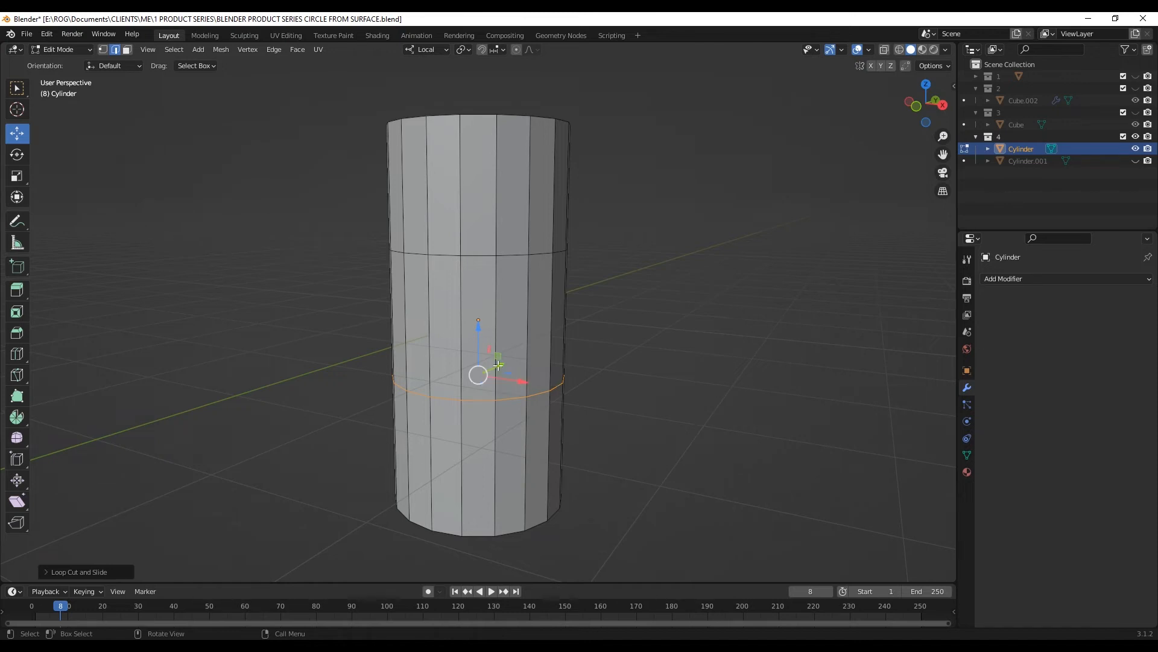
{"action": "scroll", "coordinate": [489, 340], "scroll_direction": "up", "scroll_amount": 1}
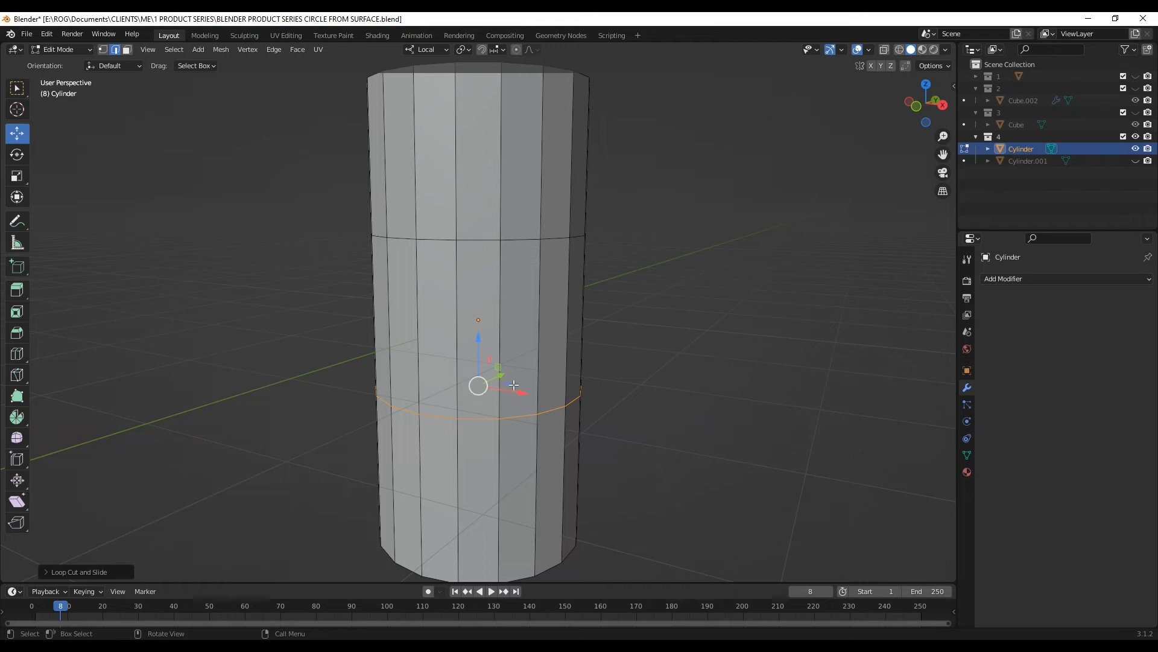
Outline the area between the two loop cuts with an annotation, undo it and return to the Move tool
{"action": "left_click", "coordinate": [13, 225]}
{"action": "mouse_move", "coordinate": [417, 239]}
{"action": "left_mouse_down"}
{"action": "mouse_move", "coordinate": [524, 247]}
{"action": "mouse_move", "coordinate": [561, 236]}
{"action": "mouse_move", "coordinate": [574, 325]}
{"action": "mouse_move", "coordinate": [562, 410]}
{"action": "mouse_move", "coordinate": [445, 417]}
{"action": "mouse_move", "coordinate": [412, 387]}
{"action": "left_mouse_up"}
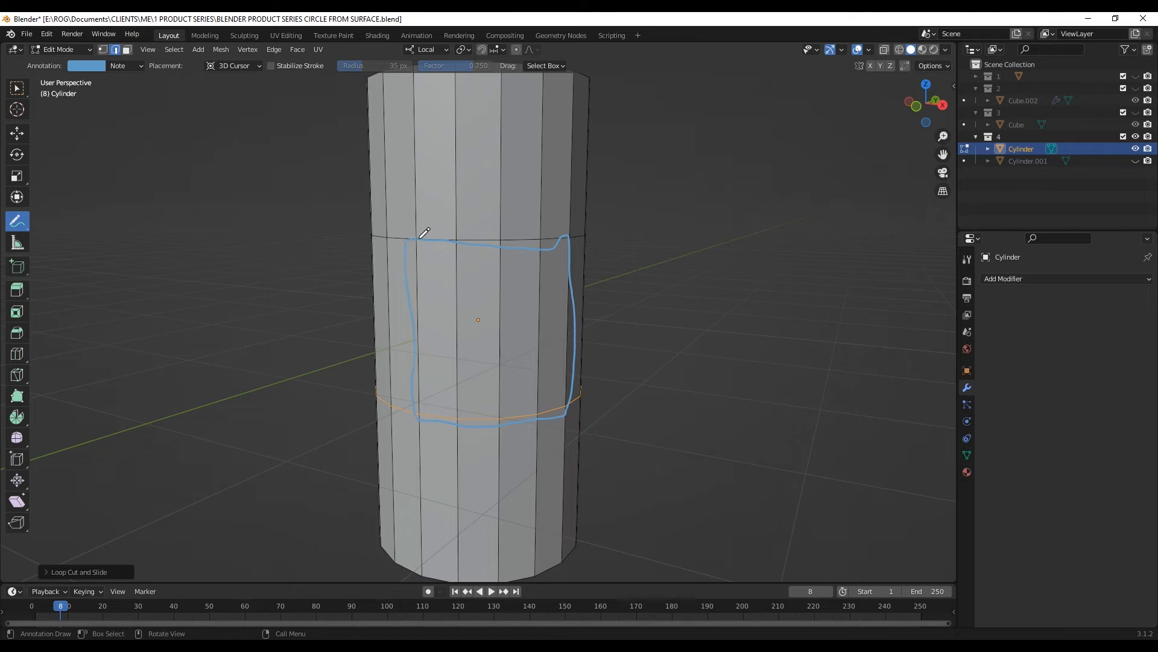
{"action": "key", "text": "ctrl+z"}
{"action": "key", "text": "shift+space"}
{"action": "key", "text": "g"}
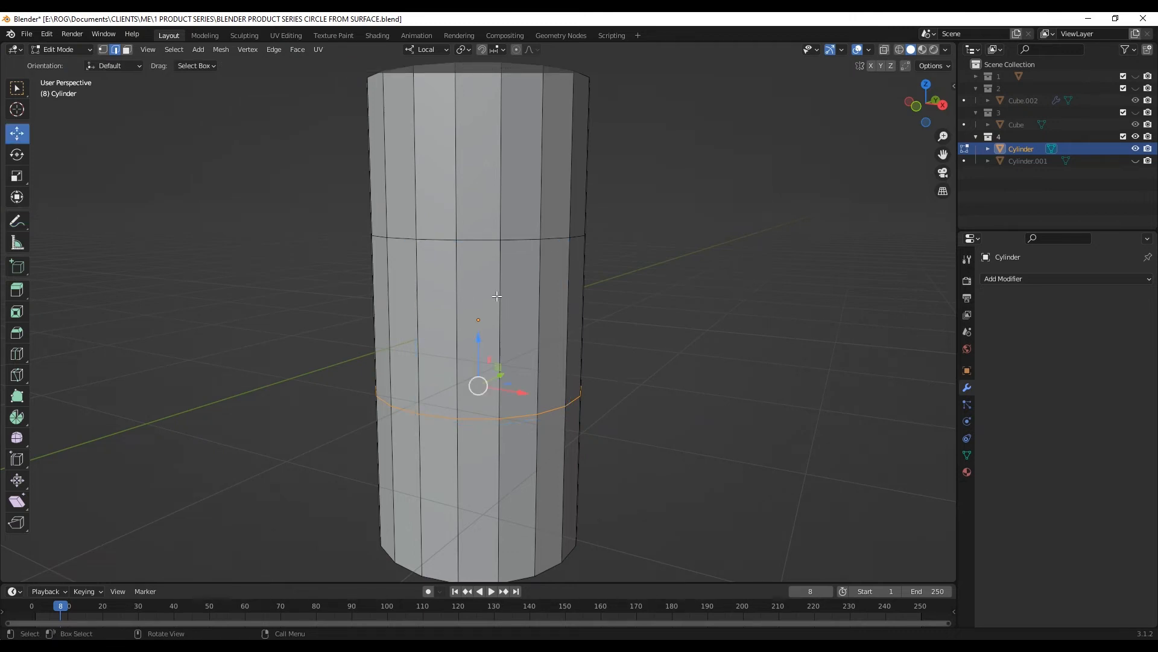
Add a third horizontal loop cut midway between the two existing loops on the tall cylinder
{"action": "key", "text": "ctrl+r"}
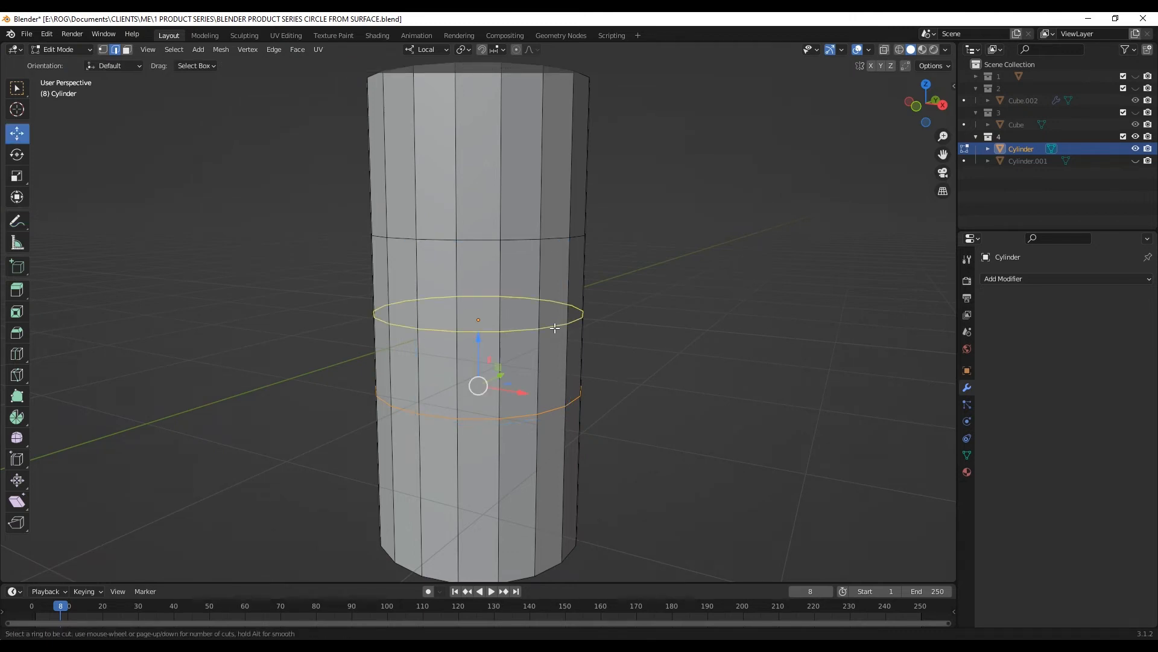
{"action": "left_click", "coordinate": [519, 329]}
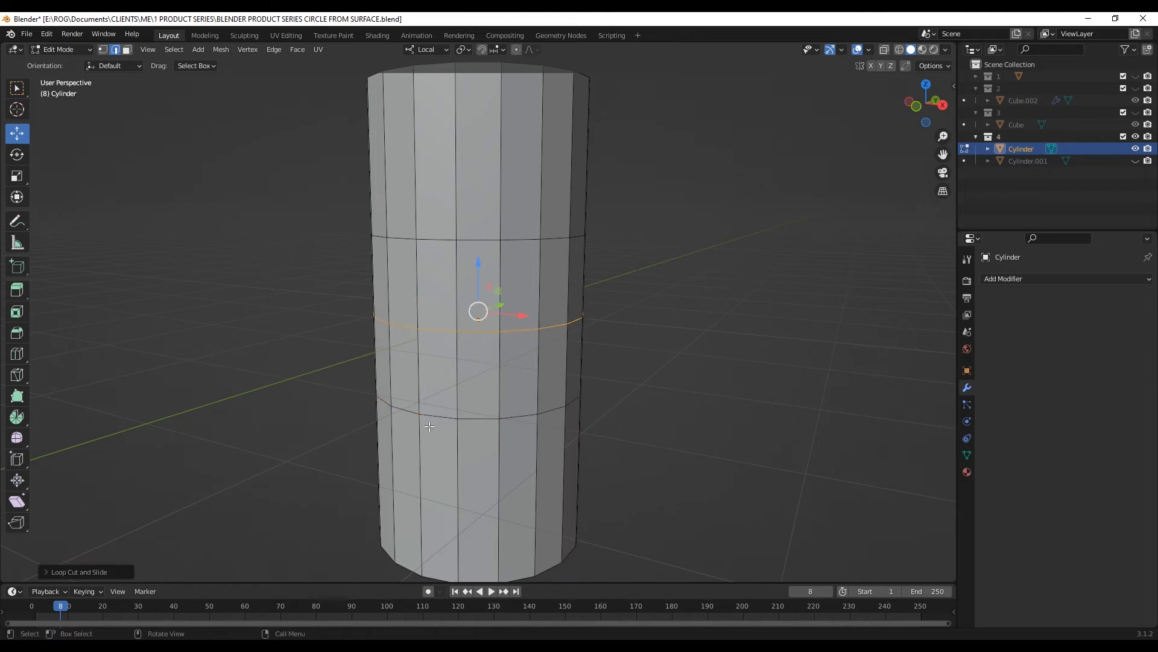
{"action": "scroll", "coordinate": [530, 400], "scroll_direction": "up", "scroll_amount": 1}
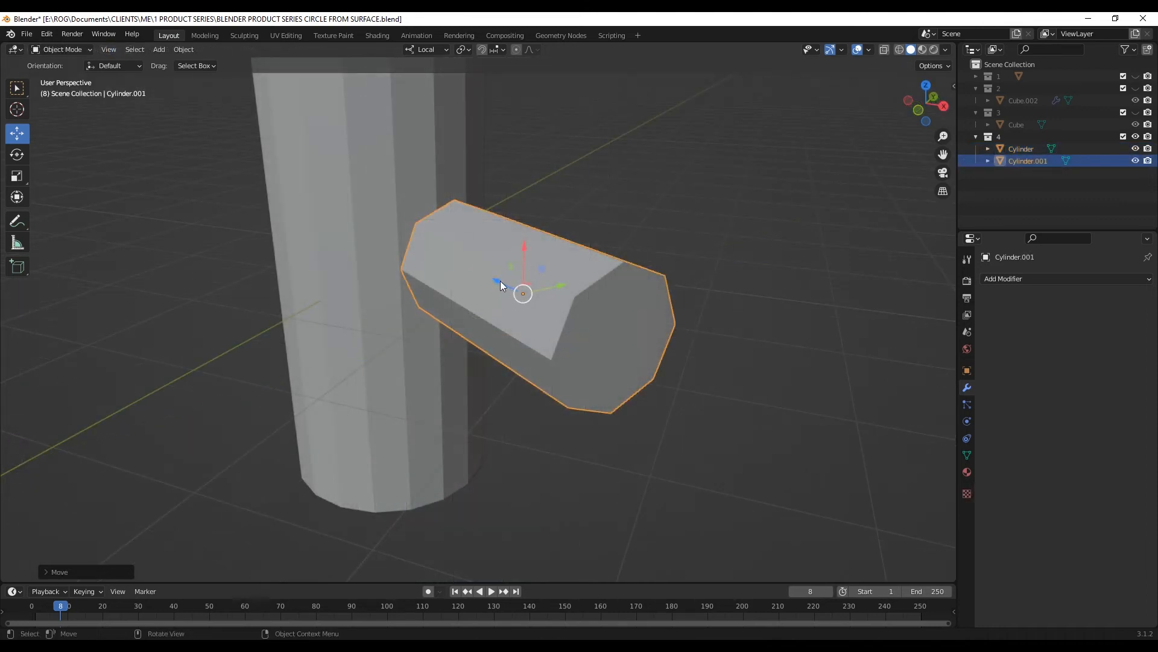
Switch to wireframe shading and move the eight-sided cylinder in height and along its axis so its inner end penetrates the tall cylinder
{"action": "key", "text": "g"}
{"action": "key", "text": "z"}
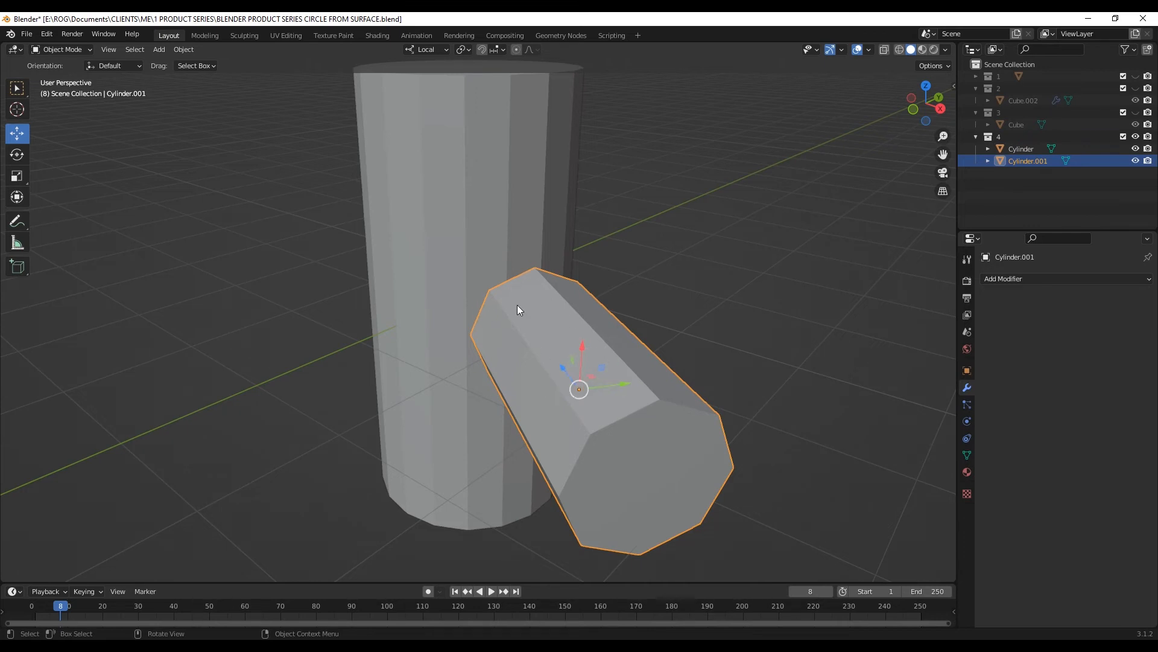
{"action": "key", "text": "shift+z"}
{"action": "mouse_move", "coordinate": [517, 305]}
{"action": "middle_mouse_down"}
{"action": "mouse_move", "coordinate": [501, 317]}
{"action": "mouse_move", "coordinate": [512, 302]}
{"action": "mouse_move", "coordinate": [461, 297]}
{"action": "middle_mouse_up"}
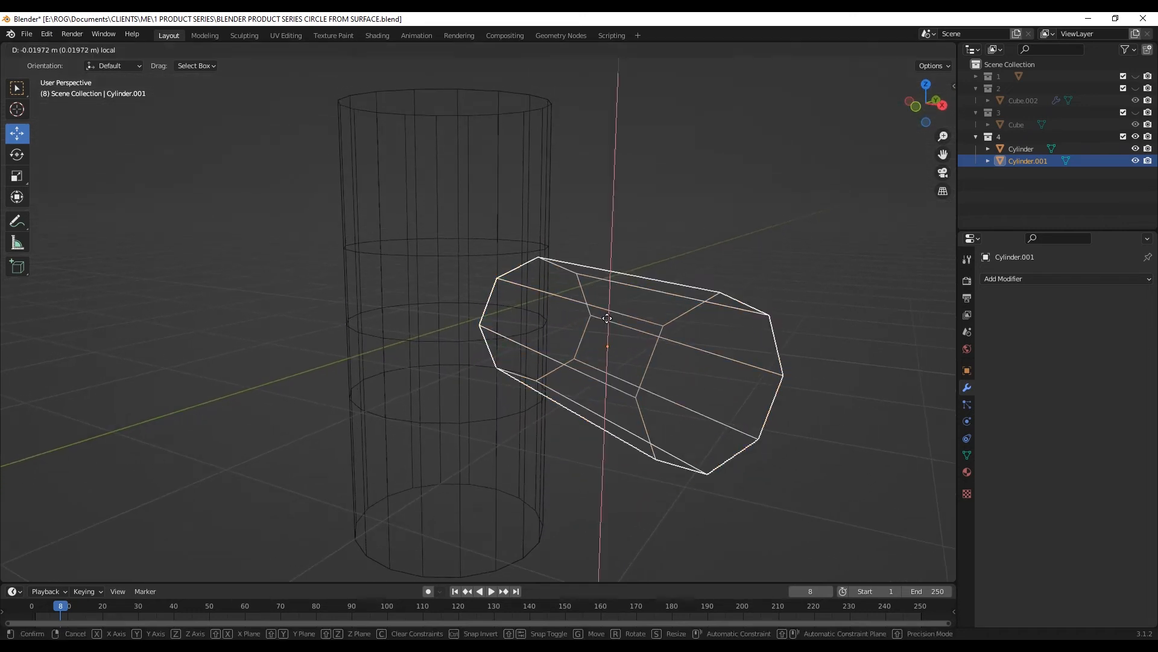
{"action": "left_click_drag", "start_coordinate": [608, 303], "coordinate": [589, 371]}
{"action": "middle_click_drag", "start_coordinate": [589, 372], "coordinate": [618, 345]}
{"action": "left_click_drag", "start_coordinate": [617, 345], "coordinate": [446, 341]}
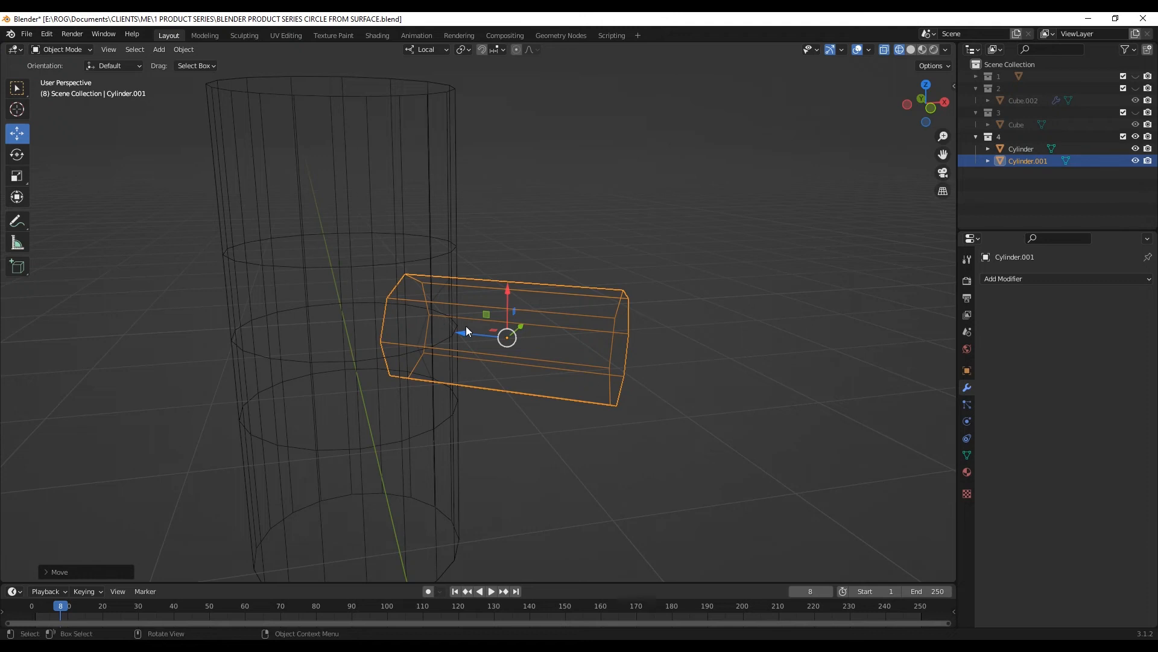
Lower the eight-sided cylinder slightly to center it on the tall cylinder's middle edge loop, and return to solid shading
{"action": "middle_click_drag", "start_coordinate": [413, 162], "coordinate": [456, 367]}
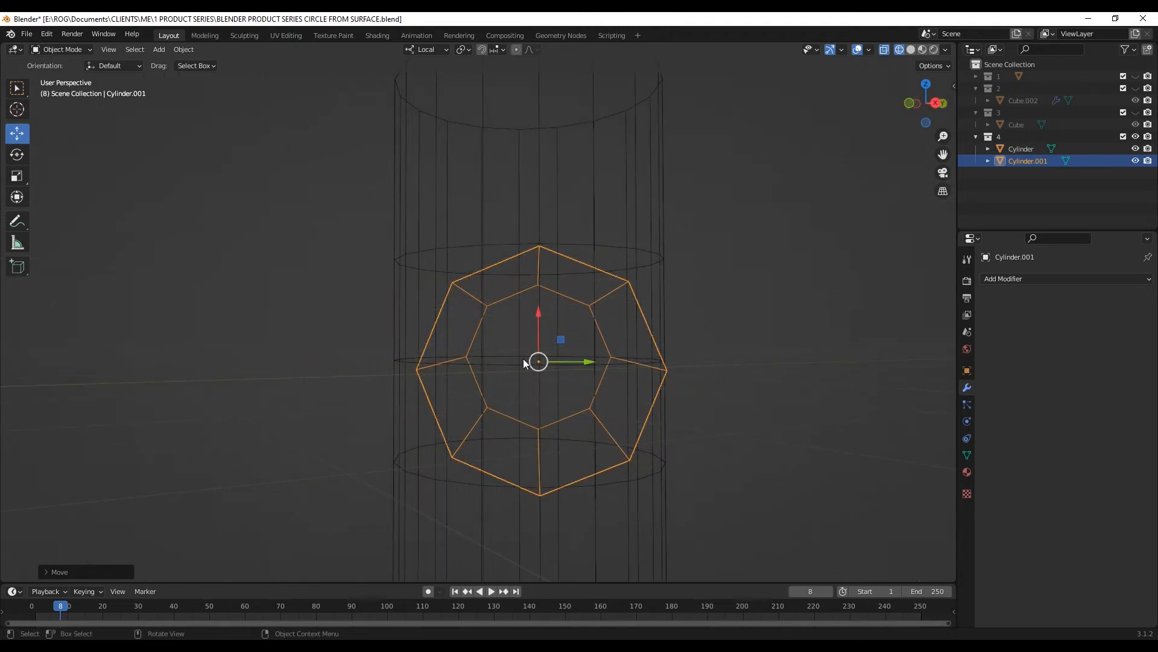
{"action": "left_click_drag", "start_coordinate": [537, 309], "coordinate": [535, 321]}
{"action": "mouse_move", "coordinate": [535, 321]}
{"action": "middle_mouse_down"}
{"action": "mouse_move", "coordinate": [486, 366]}
{"action": "mouse_move", "coordinate": [430, 385]}
{"action": "mouse_move", "coordinate": [371, 373]}
{"action": "mouse_move", "coordinate": [422, 365]}
{"action": "middle_mouse_up"}
{"action": "key", "text": "shift+z"}
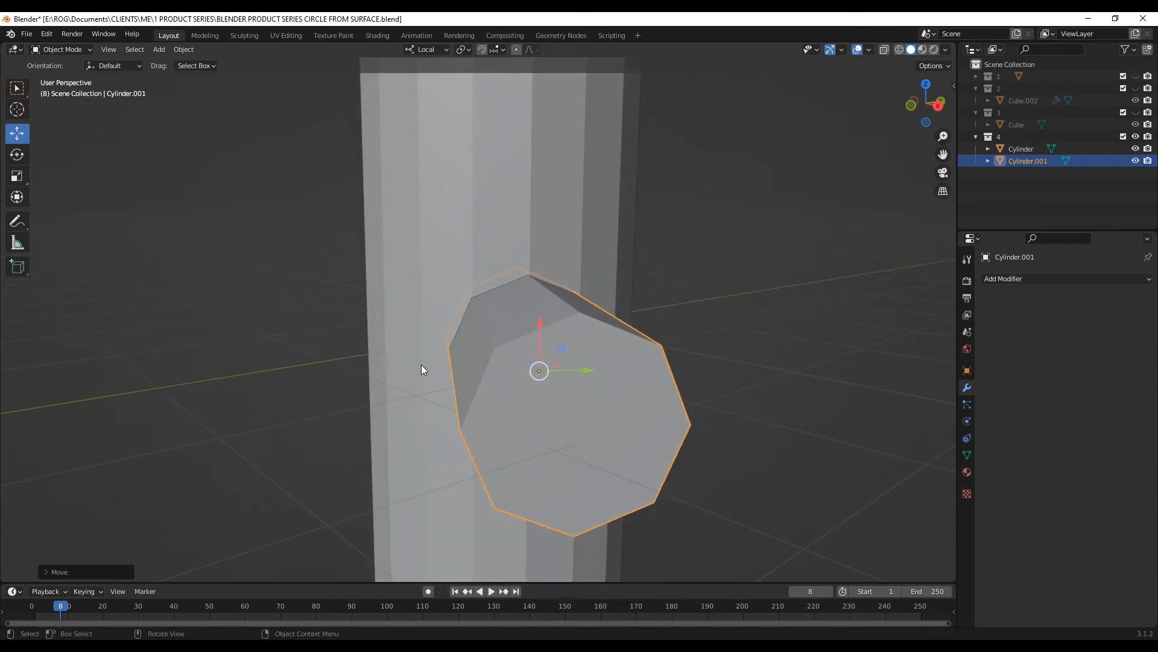
Add a Boolean modifier to the tall cylinder in Difference mode with the eight-sided Cylinder.001 as its object
{"action": "left_click", "coordinate": [1021, 148]}
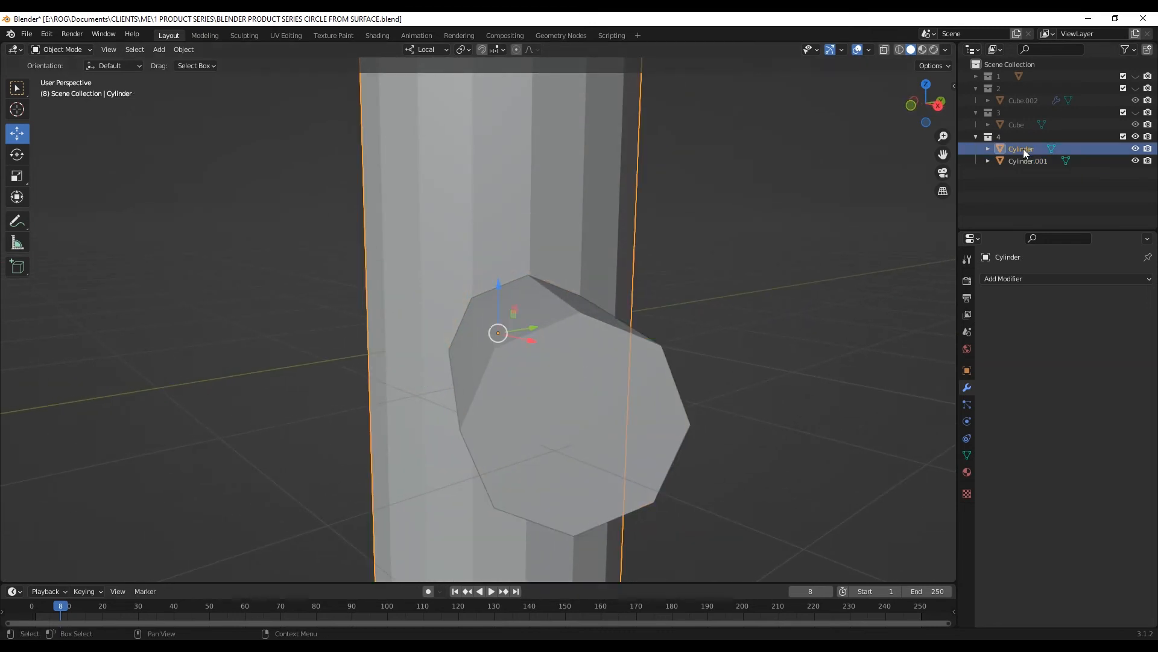
{"action": "left_click", "coordinate": [1034, 280]}
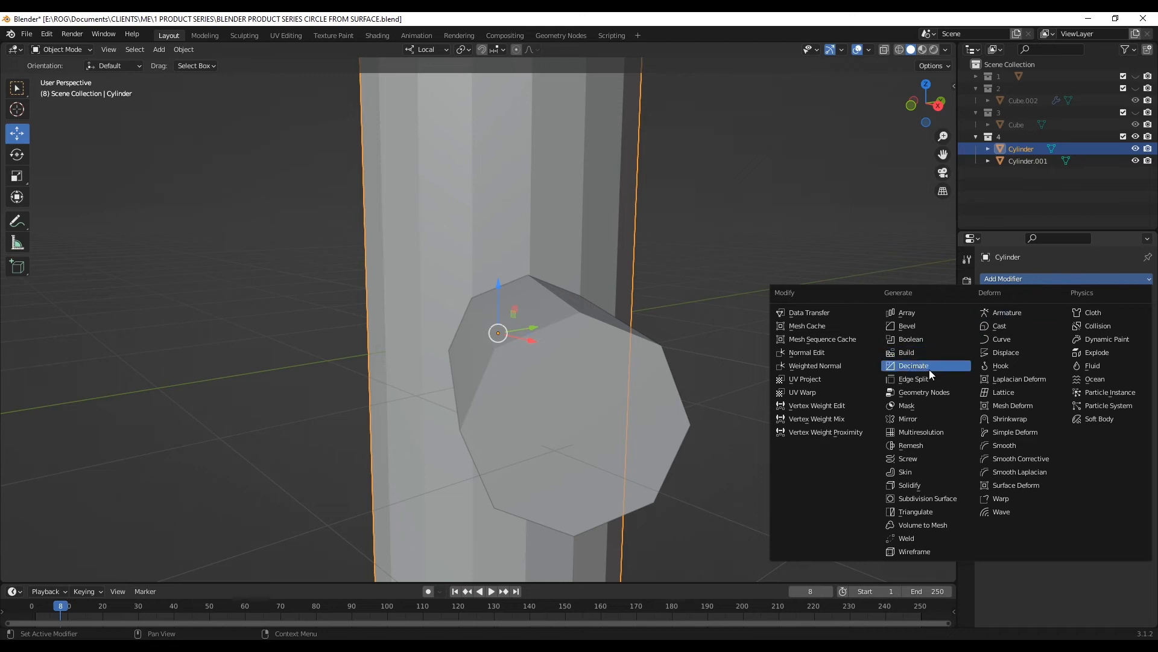
{"action": "left_click", "coordinate": [916, 339]}
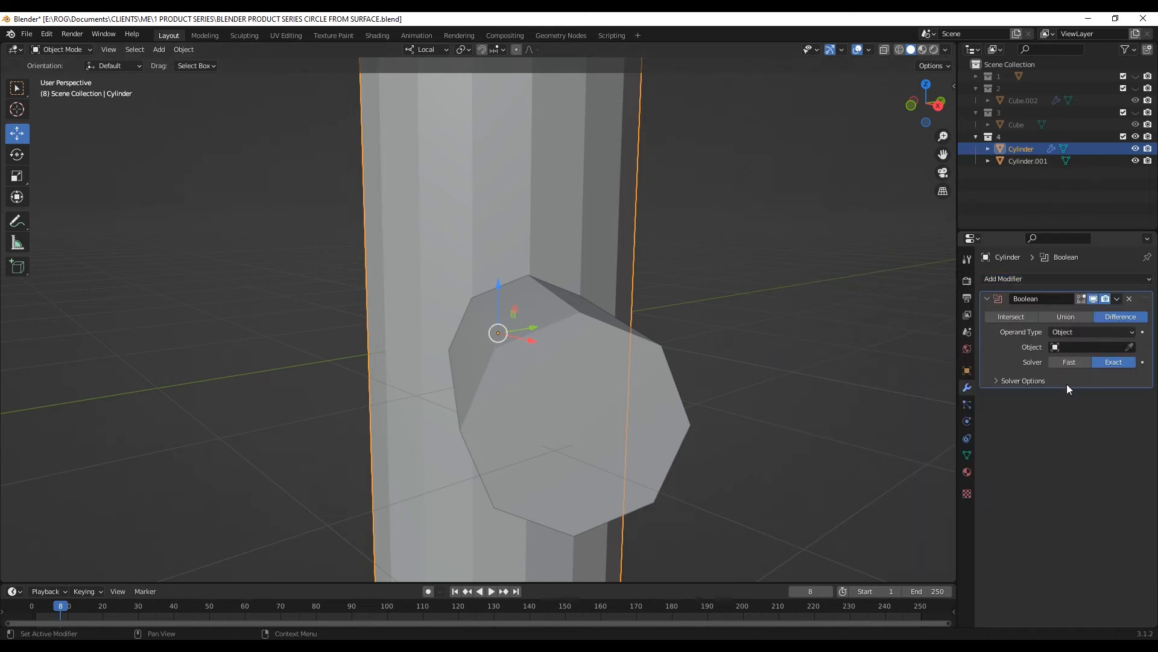
{"action": "left_click", "coordinate": [1129, 347]}
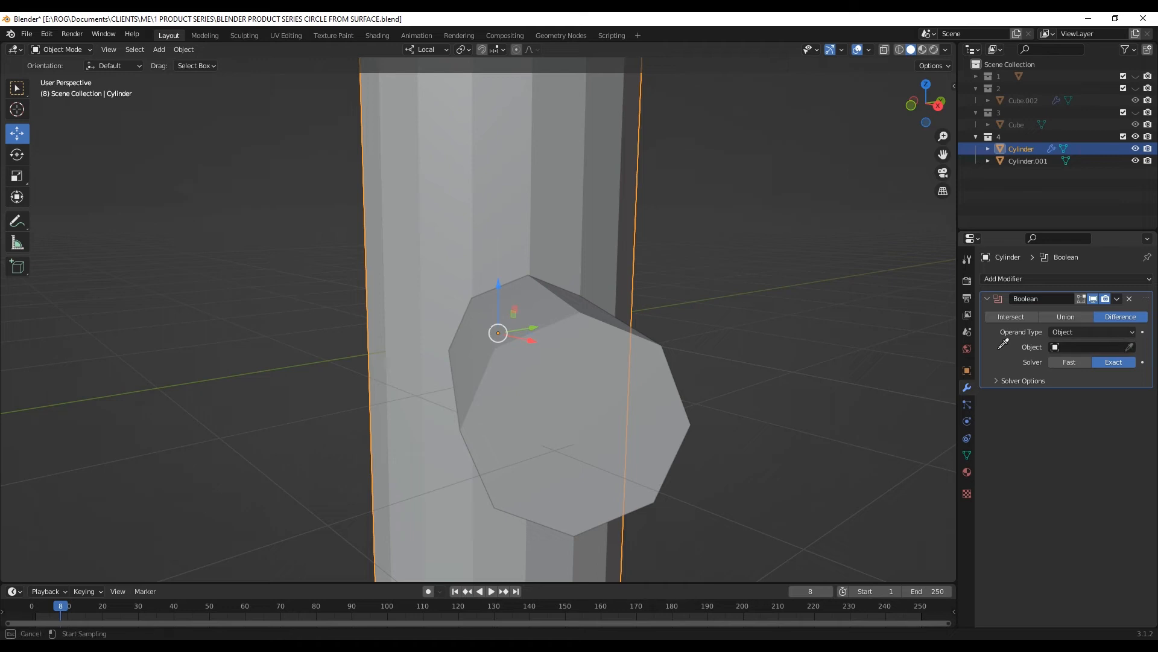
{"action": "left_click", "coordinate": [588, 338]}
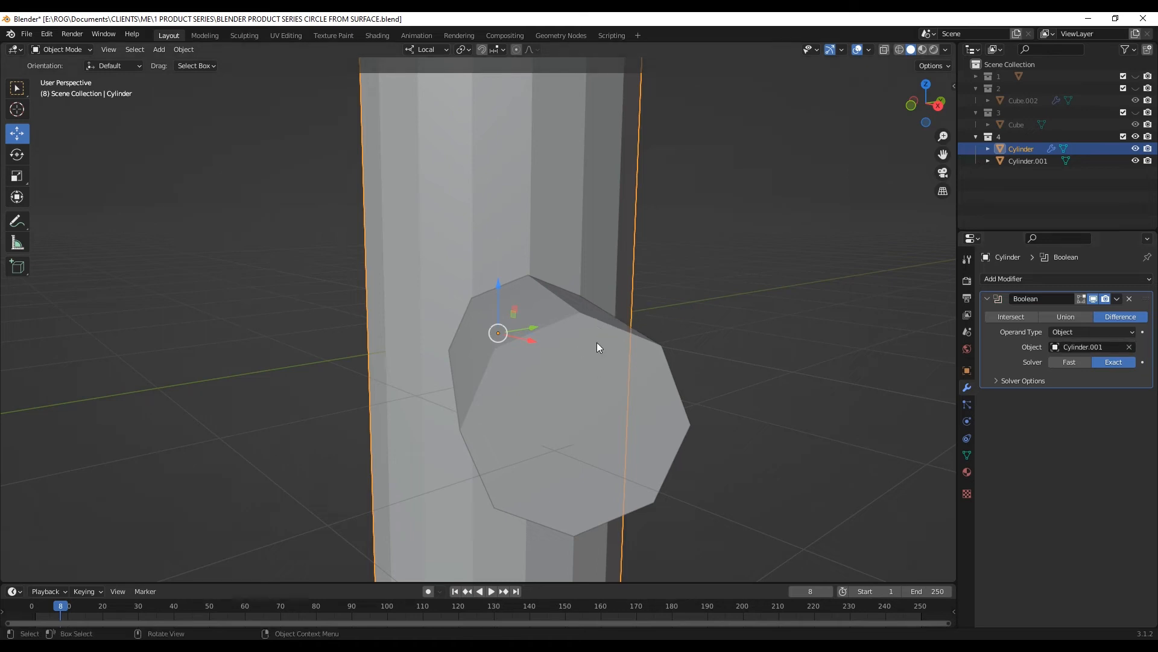
Hide the eight-sided cutter and apply the Boolean modifier on the tall cylinder
{"action": "left_click", "coordinate": [1136, 161]}
{"action": "middle_click_drag", "start_coordinate": [562, 347], "coordinate": [501, 321]}
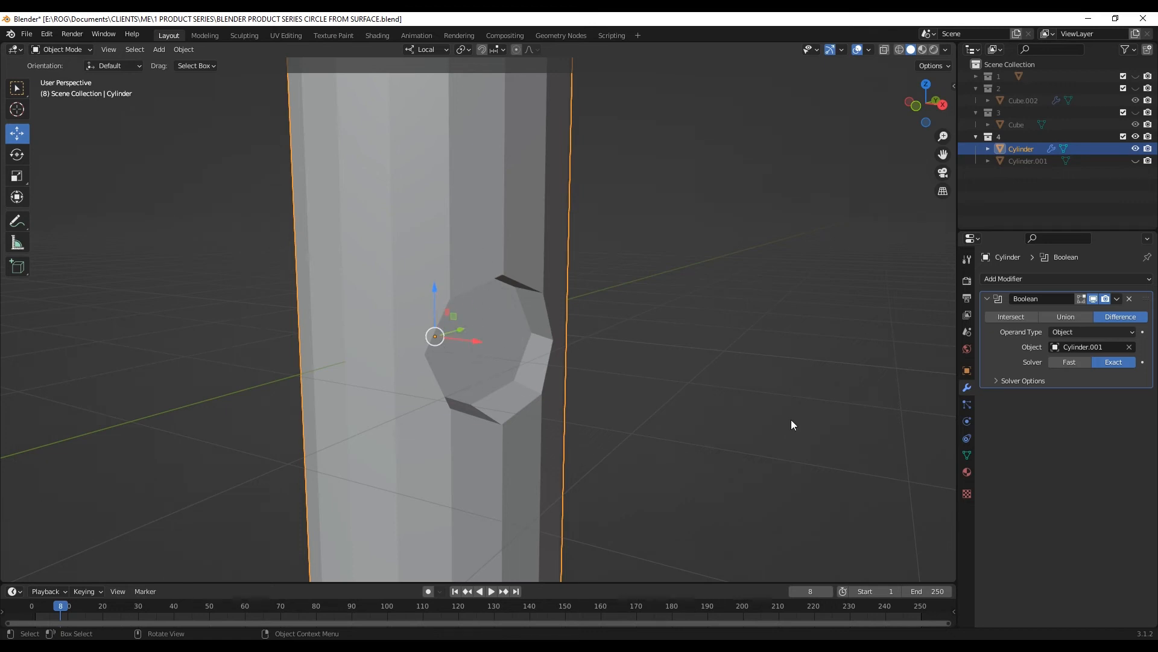
{"action": "left_click", "coordinate": [1117, 299]}
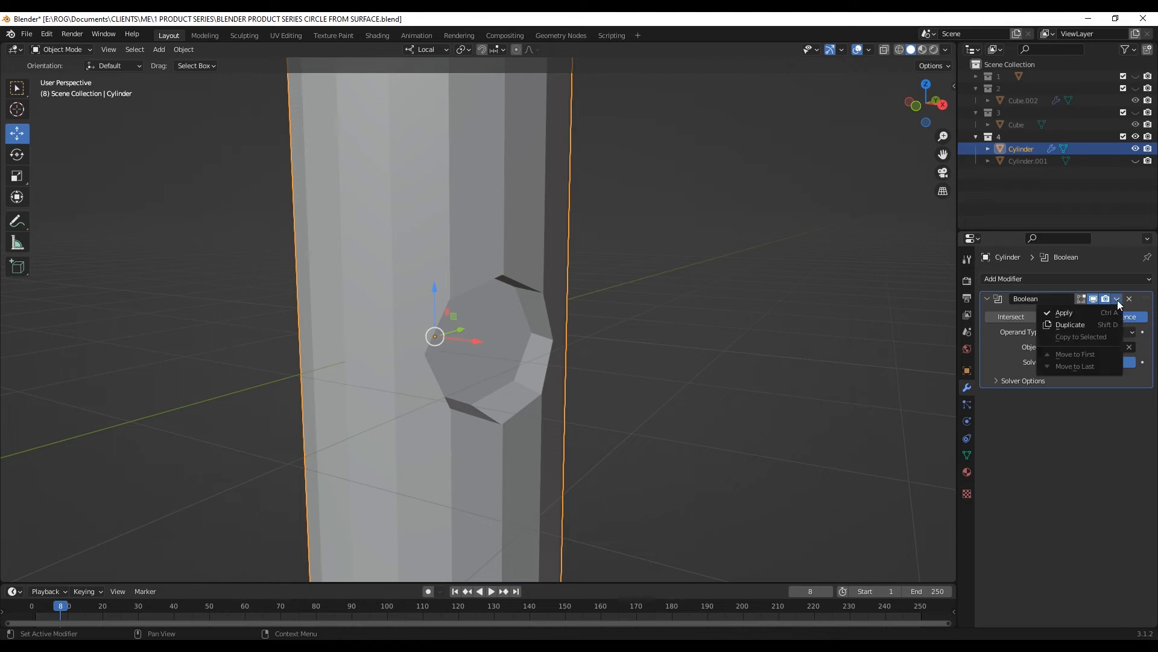
{"action": "left_click", "coordinate": [1076, 313]}
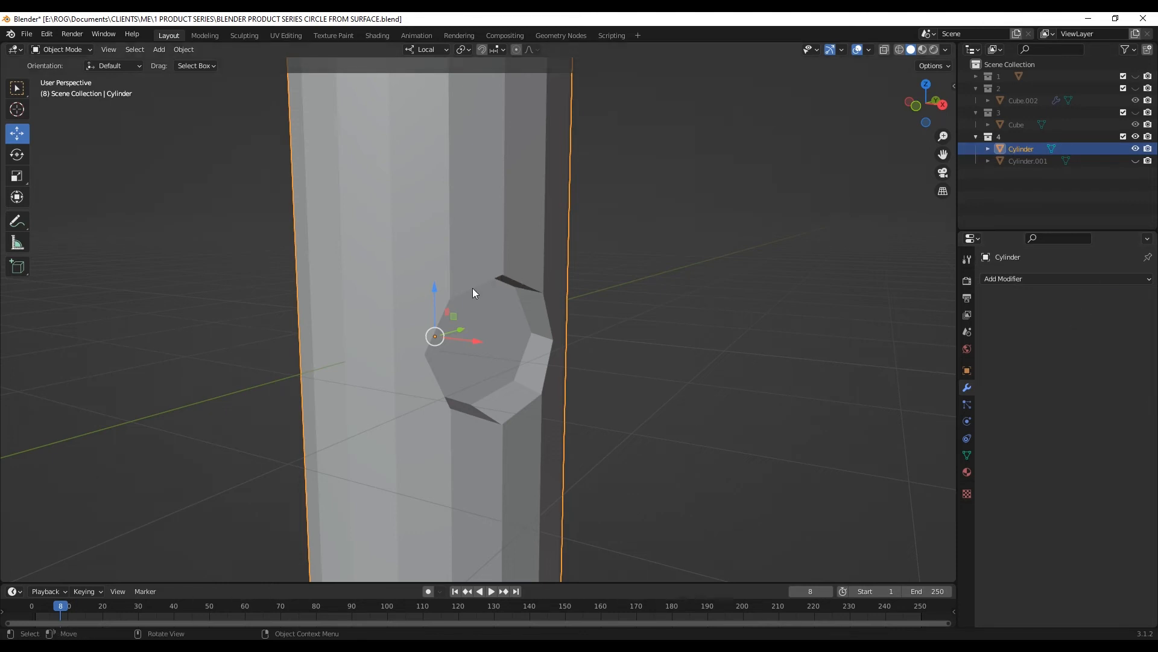
Enter Edit Mode on the tall cylinder and merge the doubled vertices at the recess's top corner with At Last
{"action": "key", "text": "Tab"}
{"action": "middle_click_drag", "start_coordinate": [498, 332], "coordinate": [495, 426]}
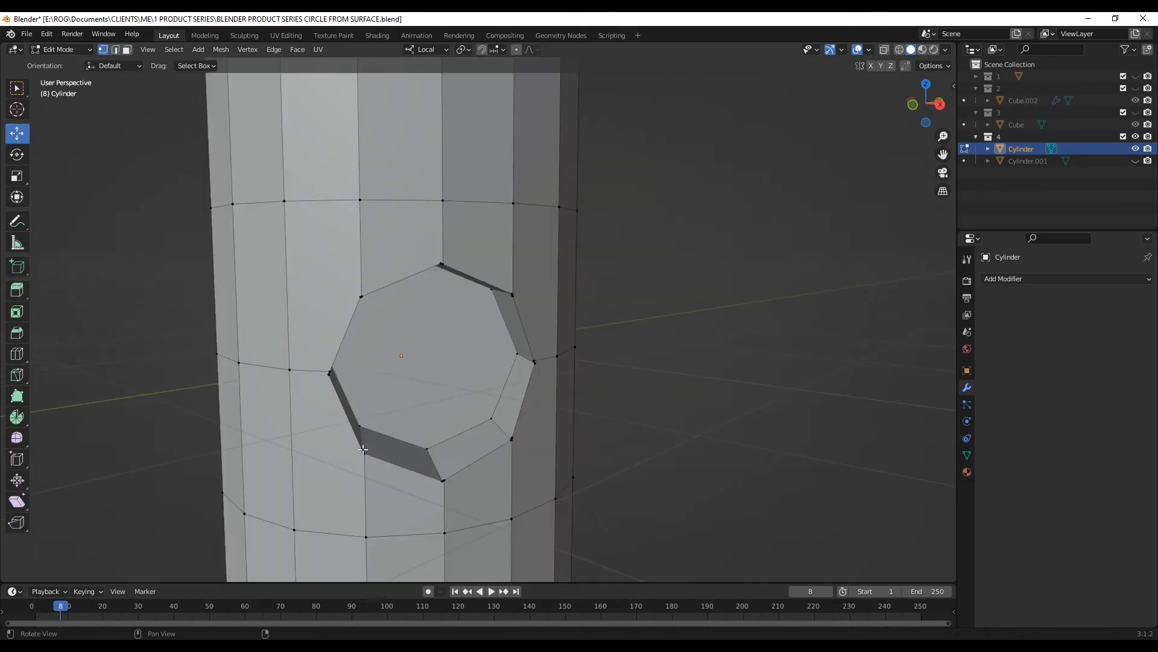
{"action": "middle_click_drag", "start_coordinate": [366, 417], "coordinate": [371, 421]}
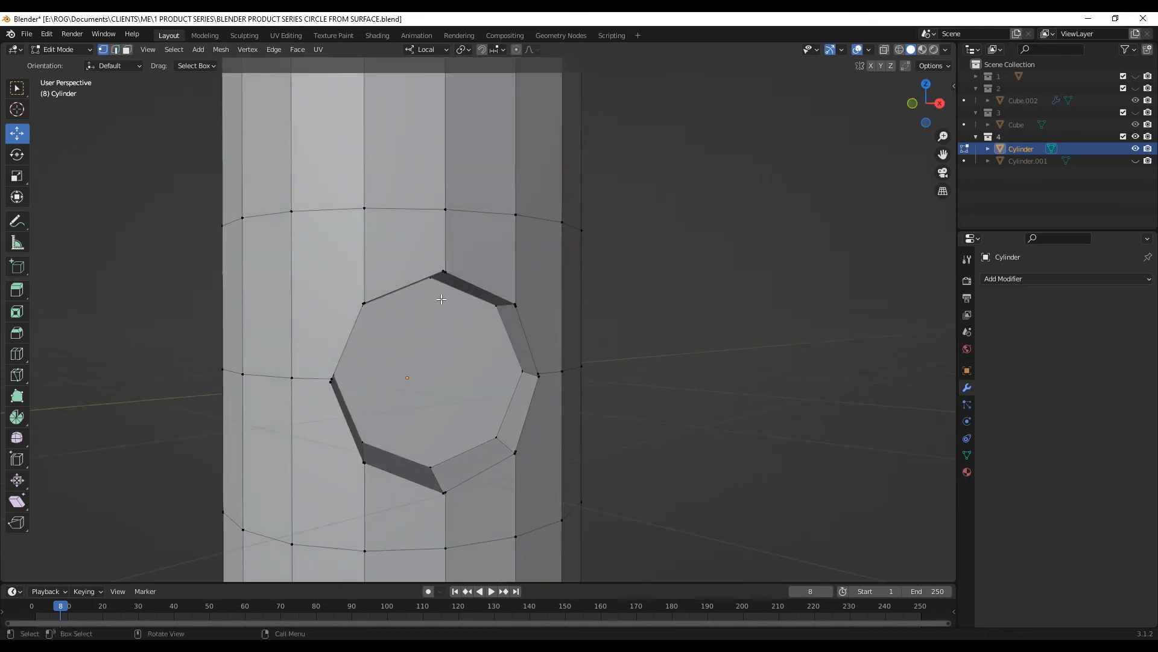
{"action": "scroll", "coordinate": [450, 278], "scroll_direction": "up", "scroll_amount": 5}
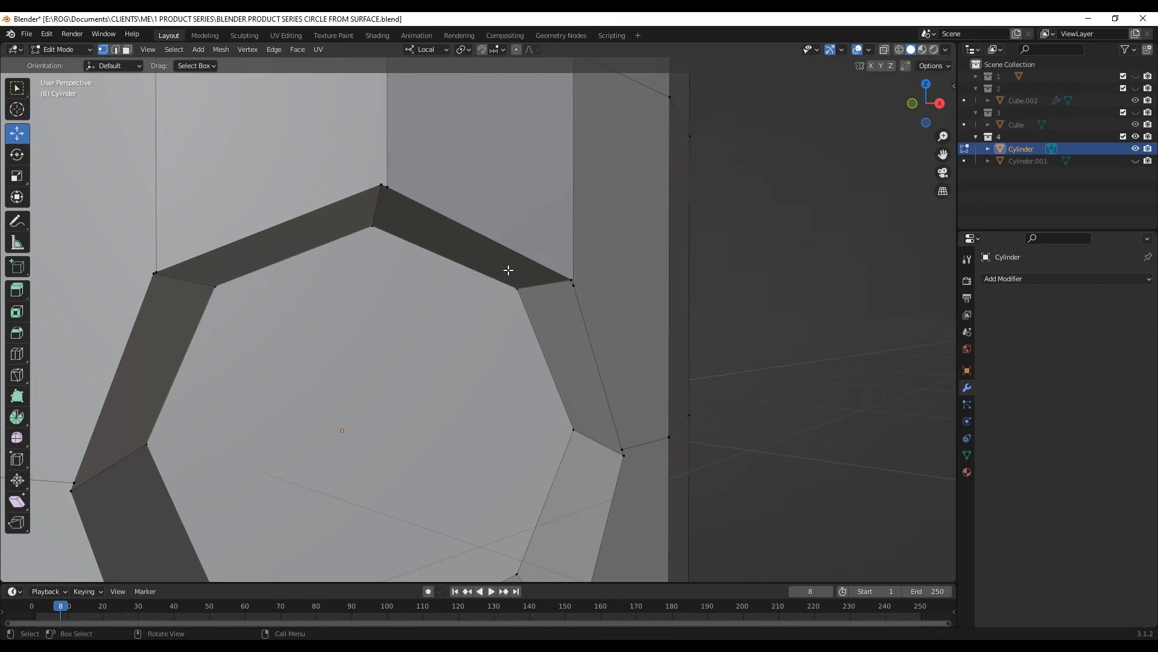
{"action": "scroll", "coordinate": [421, 221], "scroll_direction": "up", "scroll_amount": 2}
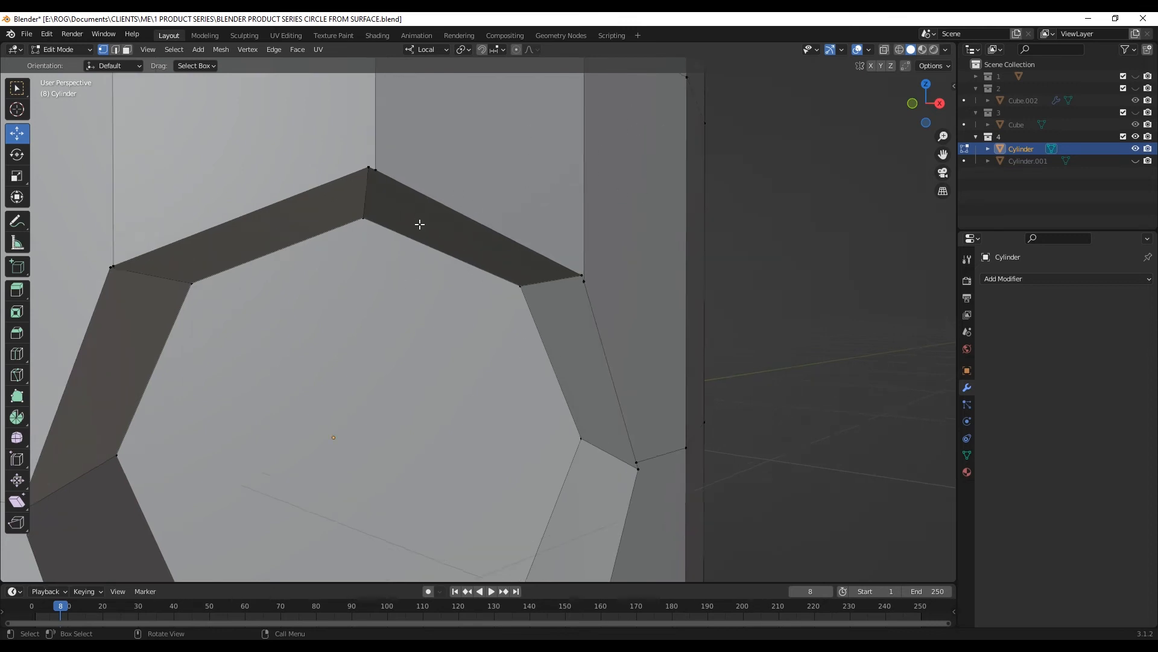
{"action": "left_click", "coordinate": [362, 153]}
{"action": "scroll", "coordinate": [350, 134], "scroll_direction": "up", "scroll_amount": 2}
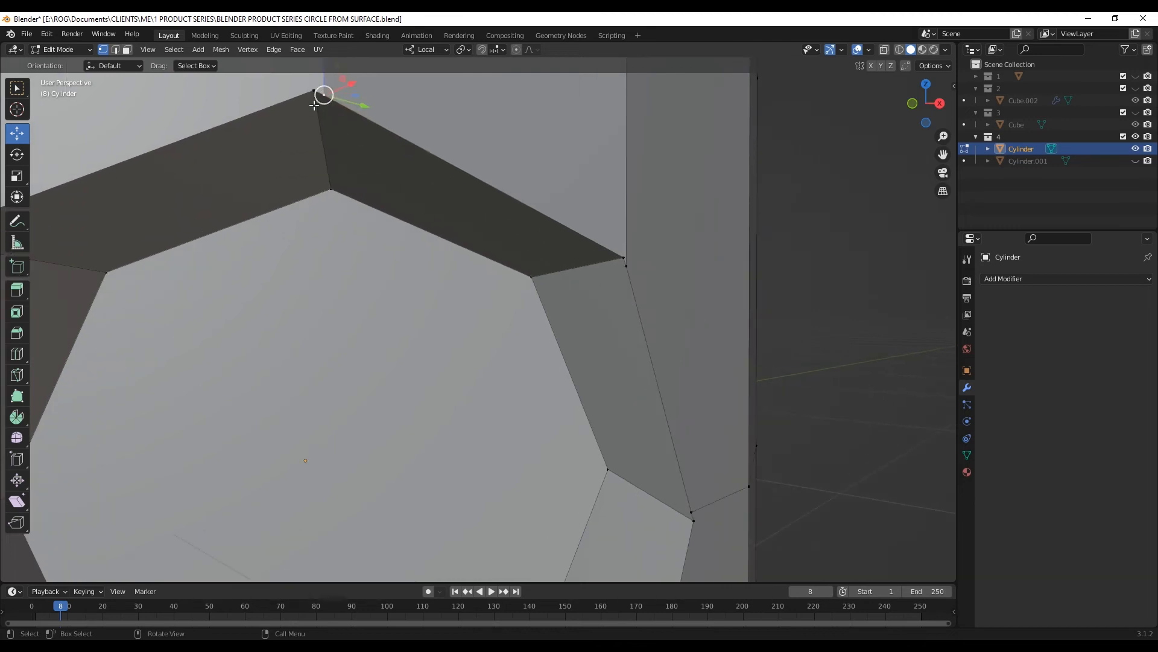
{"action": "left_click_drag", "start_coordinate": [314, 90], "coordinate": [309, 88]}
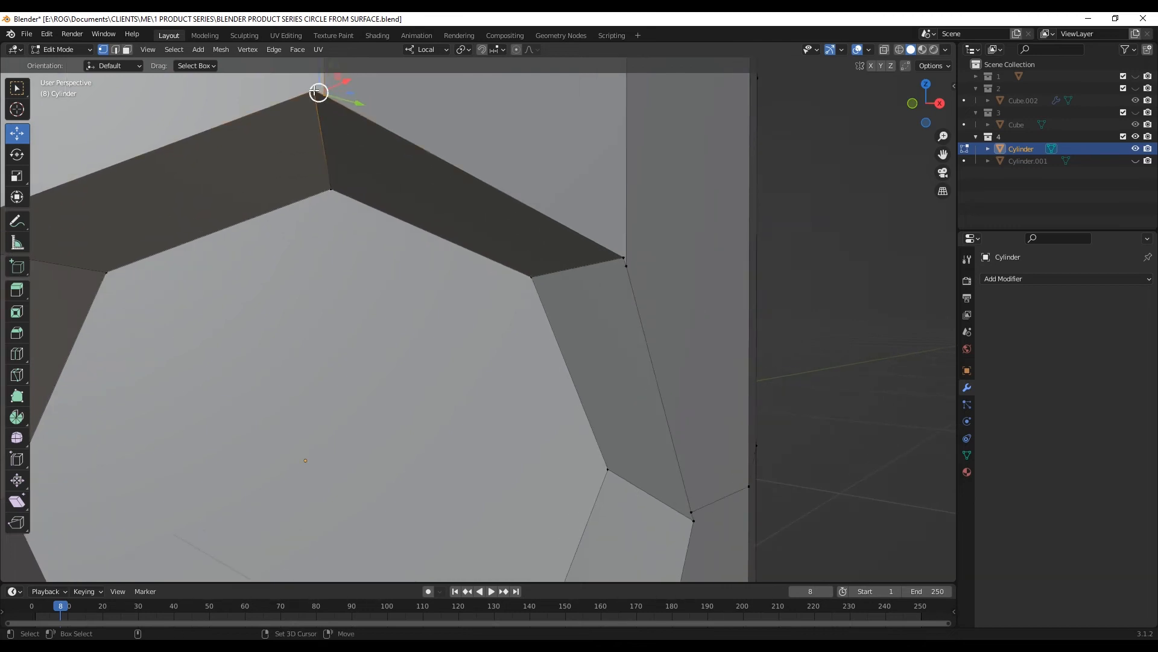
{"action": "right_click", "coordinate": [418, 103]}
{"action": "mouse_move", "coordinate": [420, 268]}
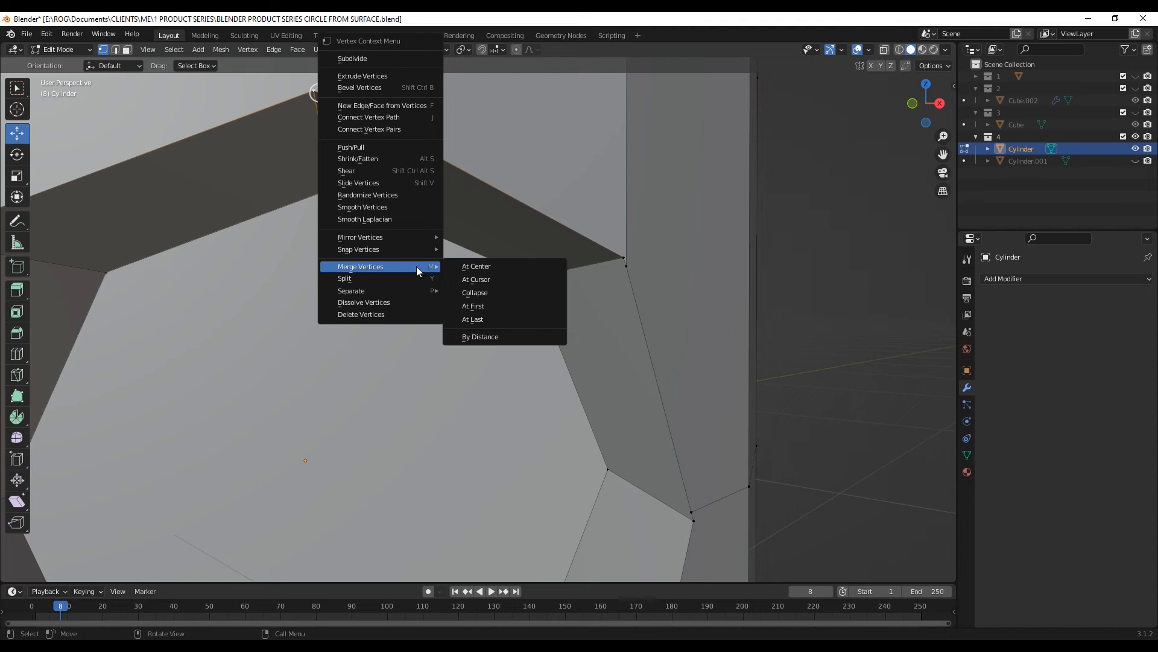
{"action": "left_click", "coordinate": [481, 323]}
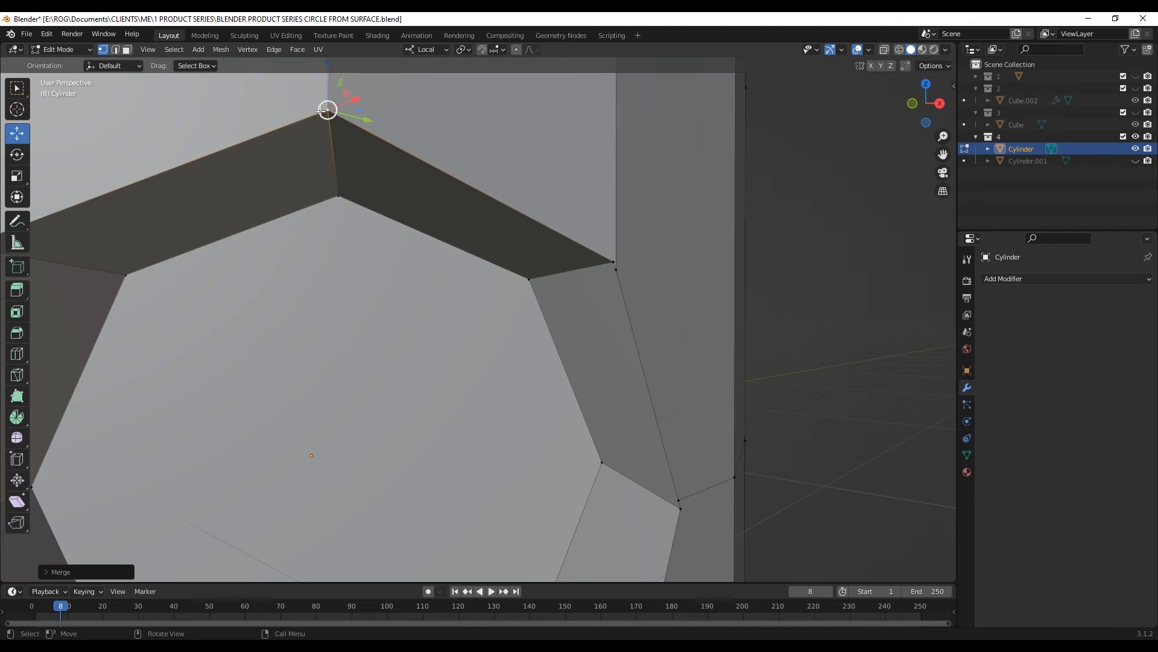
Merge the doubled vertices at the recess rim's upper-right corner and middle-right corner, each with At Last
{"action": "left_click", "coordinate": [616, 265]}
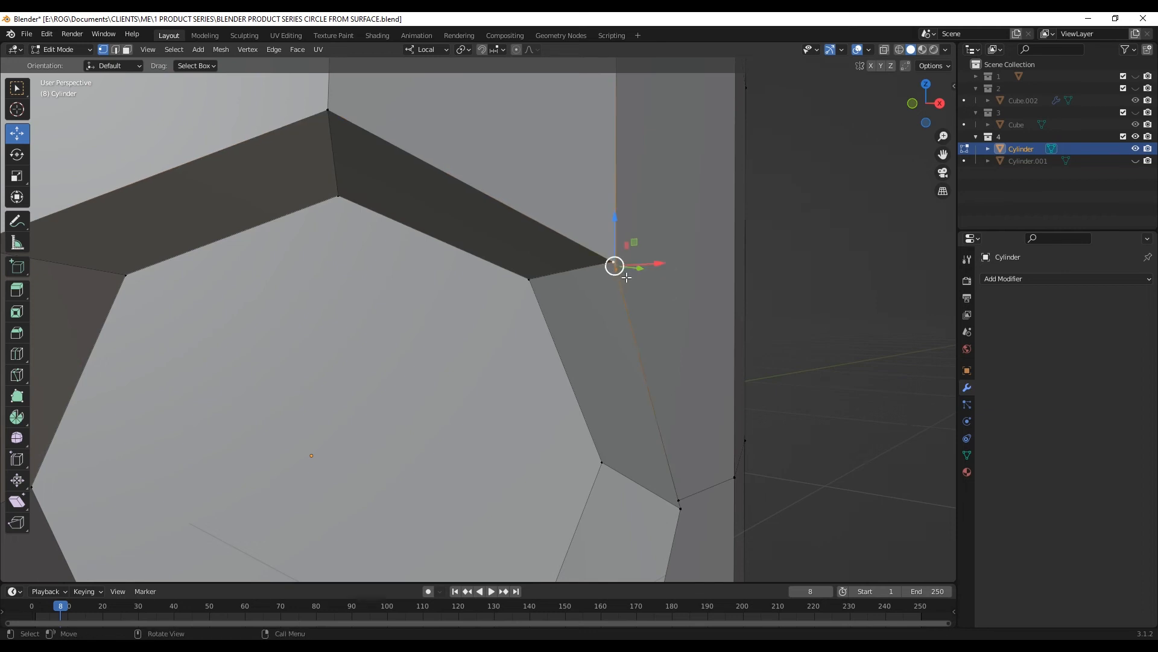
{"action": "right_click", "coordinate": [802, 221]}
{"action": "mouse_move", "coordinate": [821, 269]}
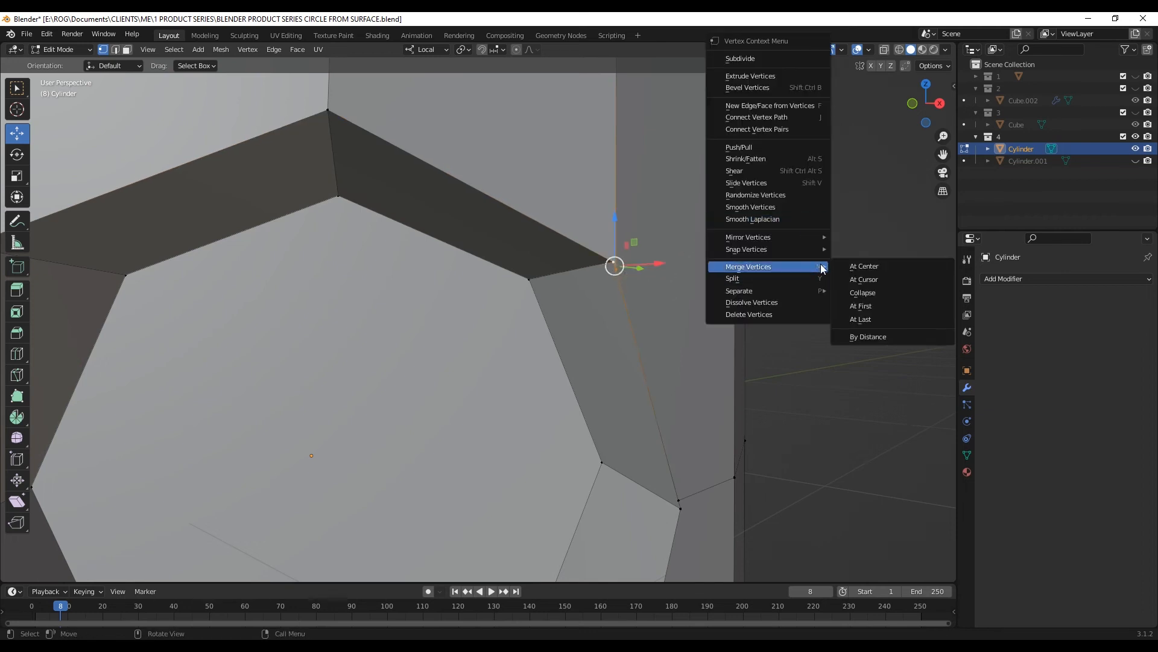
{"action": "left_click", "coordinate": [870, 318]}
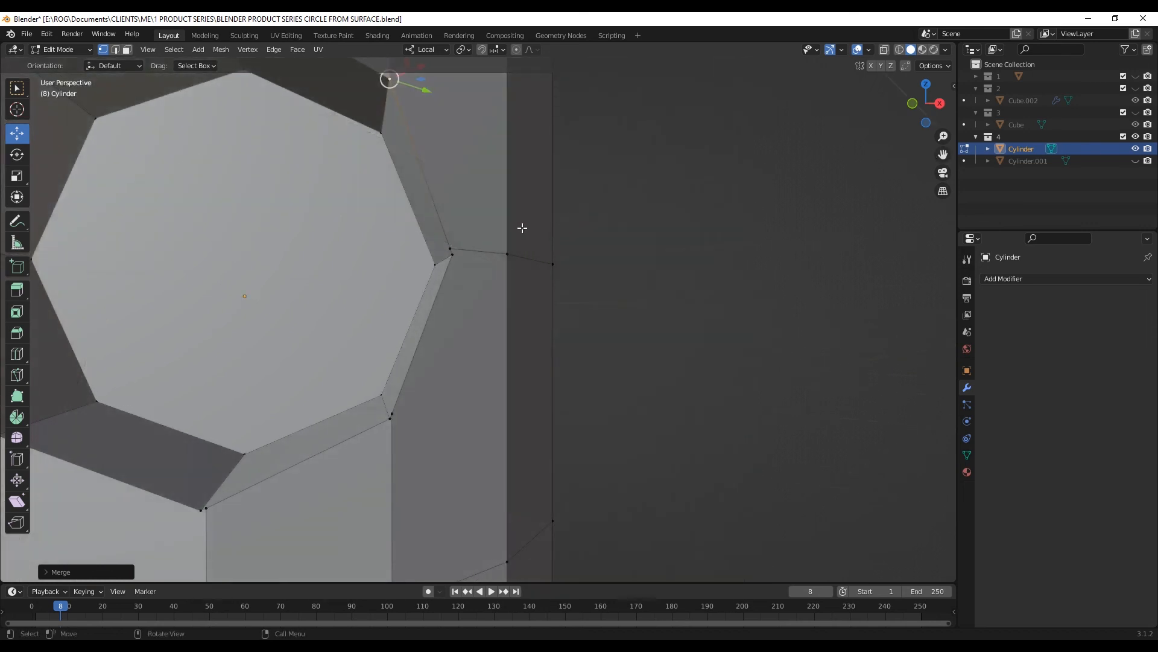
{"action": "left_click", "coordinate": [452, 248]}
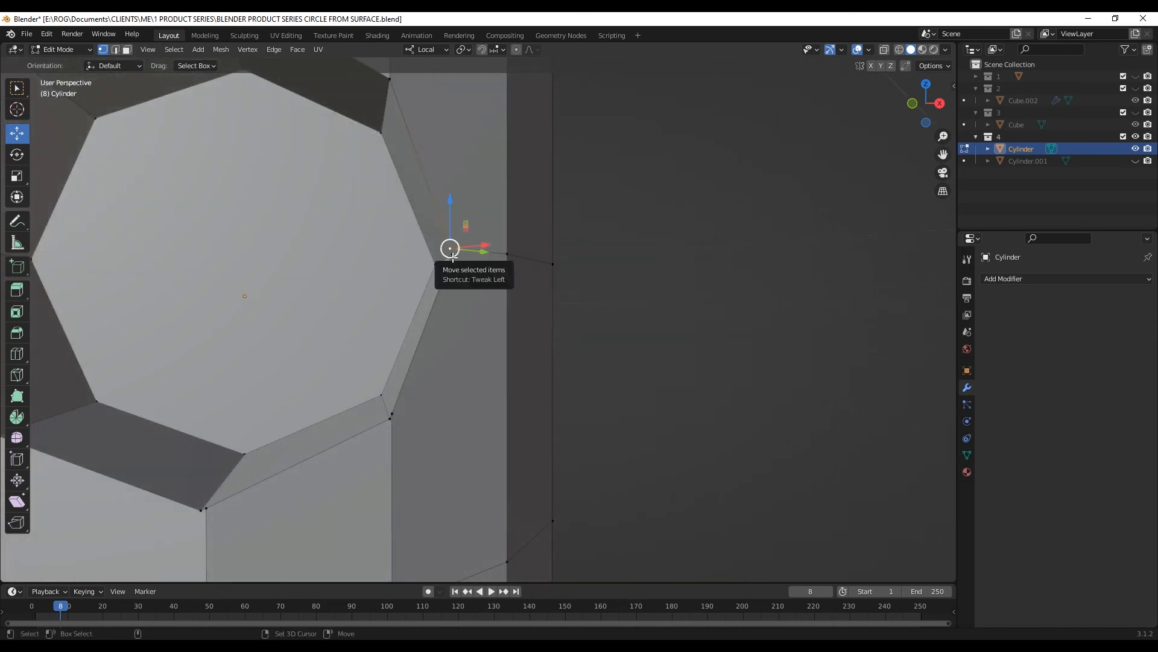
{"action": "right_click", "coordinate": [703, 241]}
{"action": "mouse_move", "coordinate": [703, 241]}
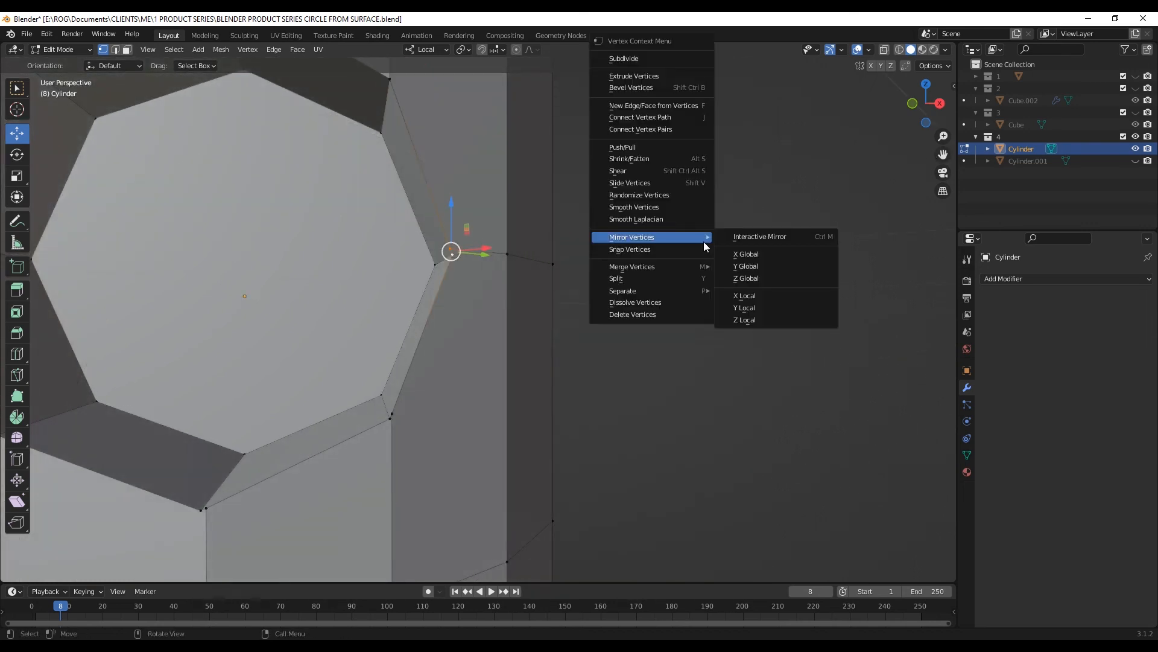
{"action": "mouse_move", "coordinate": [697, 269]}
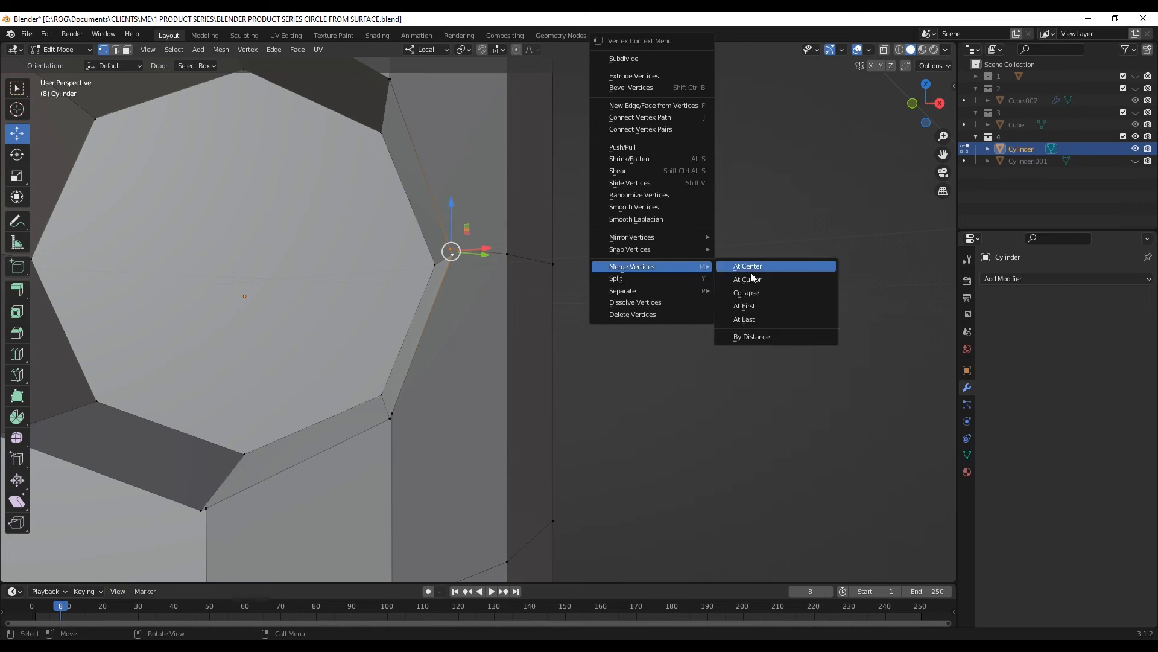
{"action": "left_click", "coordinate": [759, 320]}
Merge the doubled vertices at the recess rim's lower-right corner with At Last
{"action": "scroll", "coordinate": [370, 440], "scroll_direction": "up", "scroll_amount": 1}
{"action": "left_click", "coordinate": [370, 440]}
{"action": "right_click", "coordinate": [561, 393]}
{"action": "mouse_move", "coordinate": [615, 394]}
{"action": "left_click", "coordinate": [683, 442]}
Merge the doubled vertices at the recess's bottom corner with At First, undoing a first attempt made with At Last
{"action": "scroll", "coordinate": [688, 440], "scroll_direction": "down", "scroll_amount": 2}
{"action": "left_click_drag", "start_coordinate": [943, 153], "coordinate": [498, 444]}
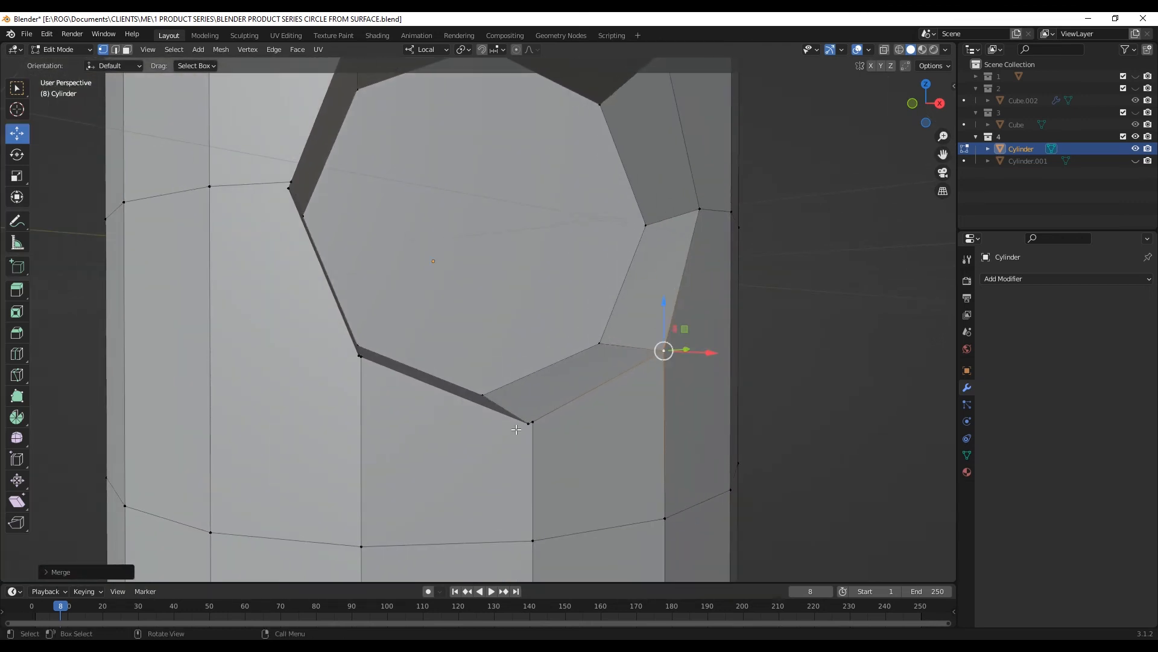
{"action": "left_click", "coordinate": [529, 423]}
{"action": "right_click", "coordinate": [613, 422]}
{"action": "mouse_move", "coordinate": [613, 423]}
{"action": "left_click", "coordinate": [714, 474]}
{"action": "key", "text": "ctrl+z"}
{"action": "right_click", "coordinate": [607, 415]}
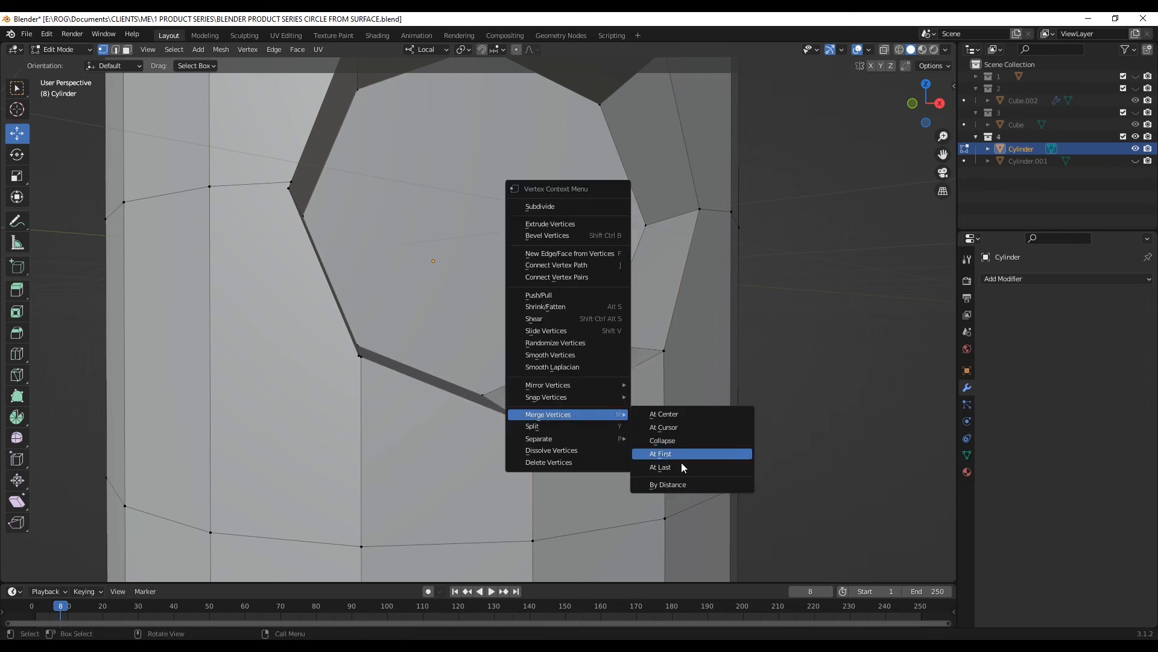
{"action": "left_click", "coordinate": [667, 453]}
Merge the doubled vertices at the recess rim's lower-left corner with At Last
{"action": "scroll", "coordinate": [361, 356], "scroll_direction": "up", "scroll_amount": 3}
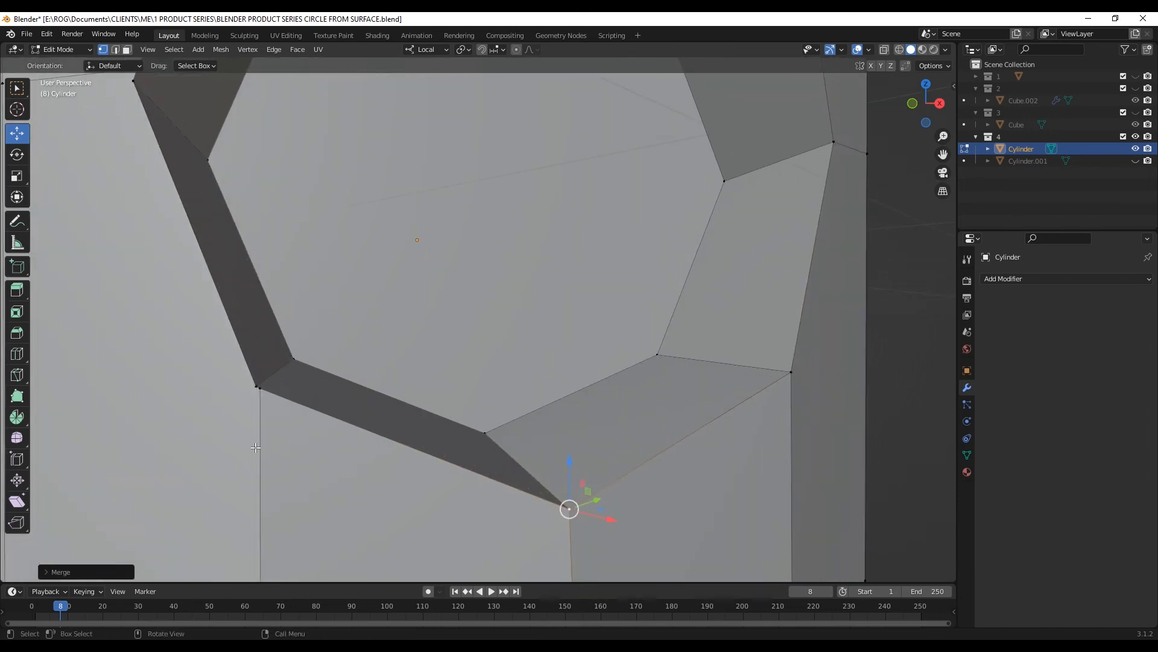
{"action": "left_click", "coordinate": [260, 389]}
{"action": "right_click", "coordinate": [299, 368]}
{"action": "mouse_move", "coordinate": [267, 366]}
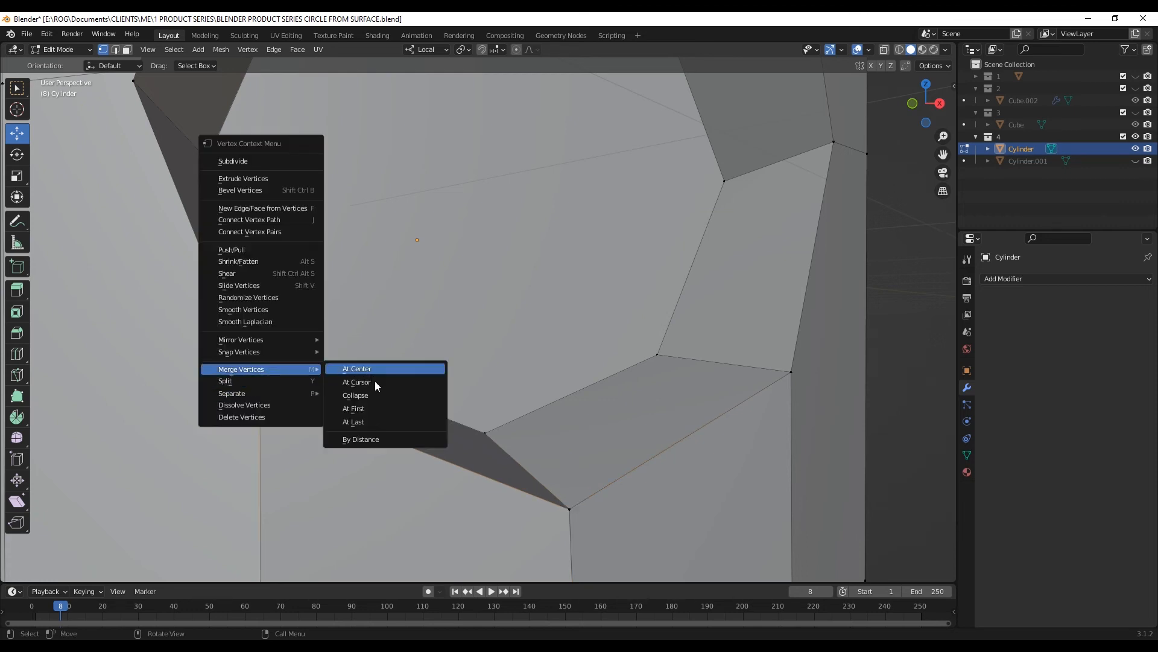
{"action": "left_click", "coordinate": [362, 421]}
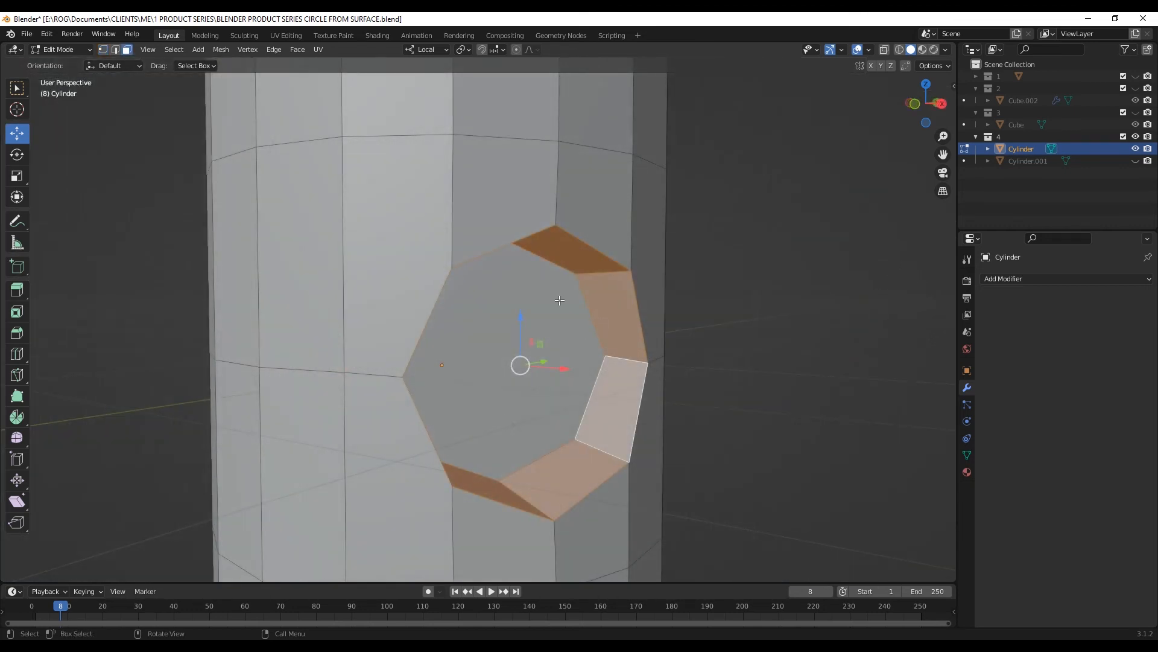
Delete the recess's wall faces and flat bottom face to leave an open octagonal hole in the cylinder
{"action": "left_click", "coordinate": [536, 376], "text": "shift"}
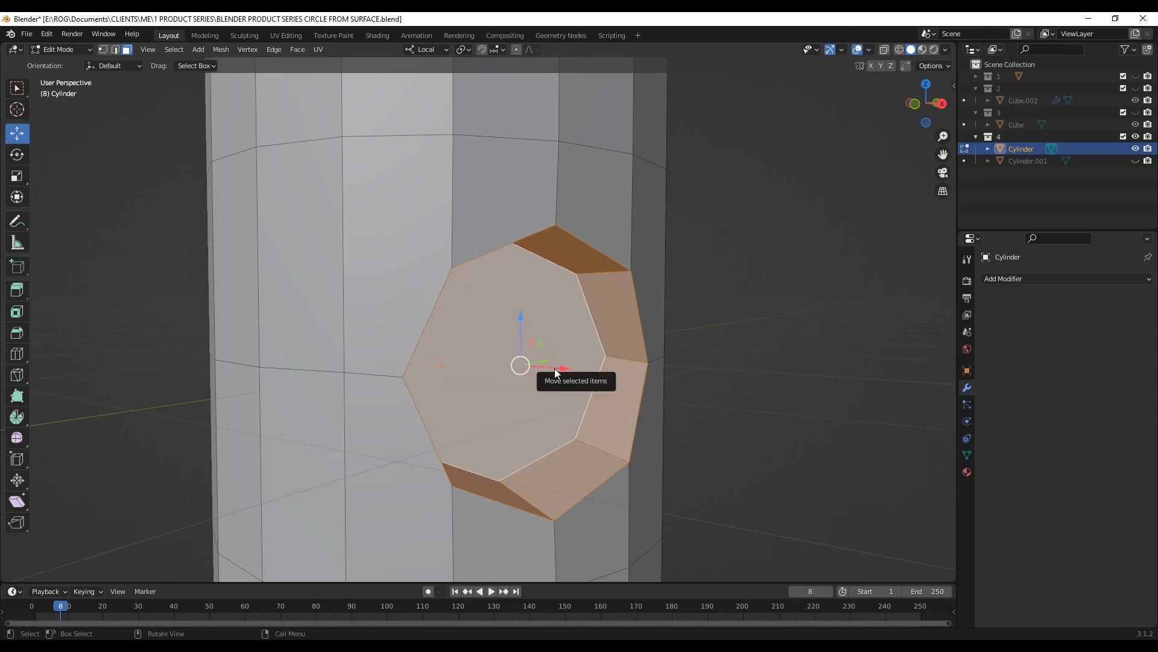
{"action": "key", "text": "x"}
{"action": "left_click", "coordinate": [508, 396]}
{"action": "middle_click_drag", "start_coordinate": [508, 450], "coordinate": [575, 269]}
Extrude the hole's border edge loop outward about 0.11 m along its normal and scale the new loop to about 0.86
{"action": "key", "text": "2"}
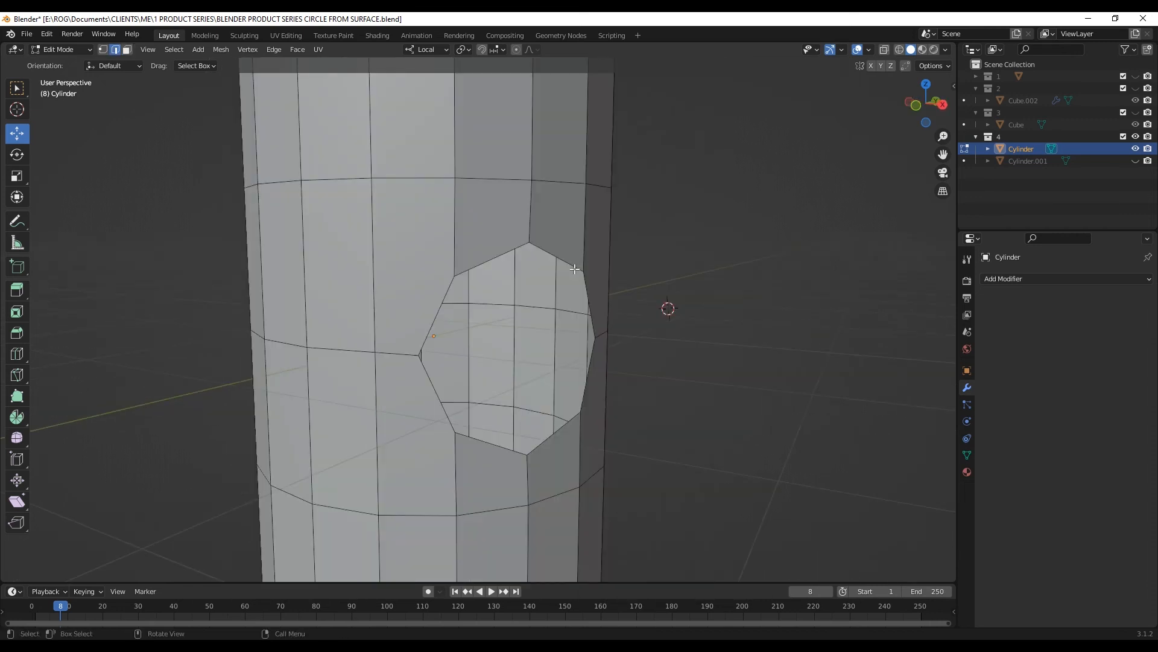
{"action": "left_click", "coordinate": [575, 269], "text": "alt"}
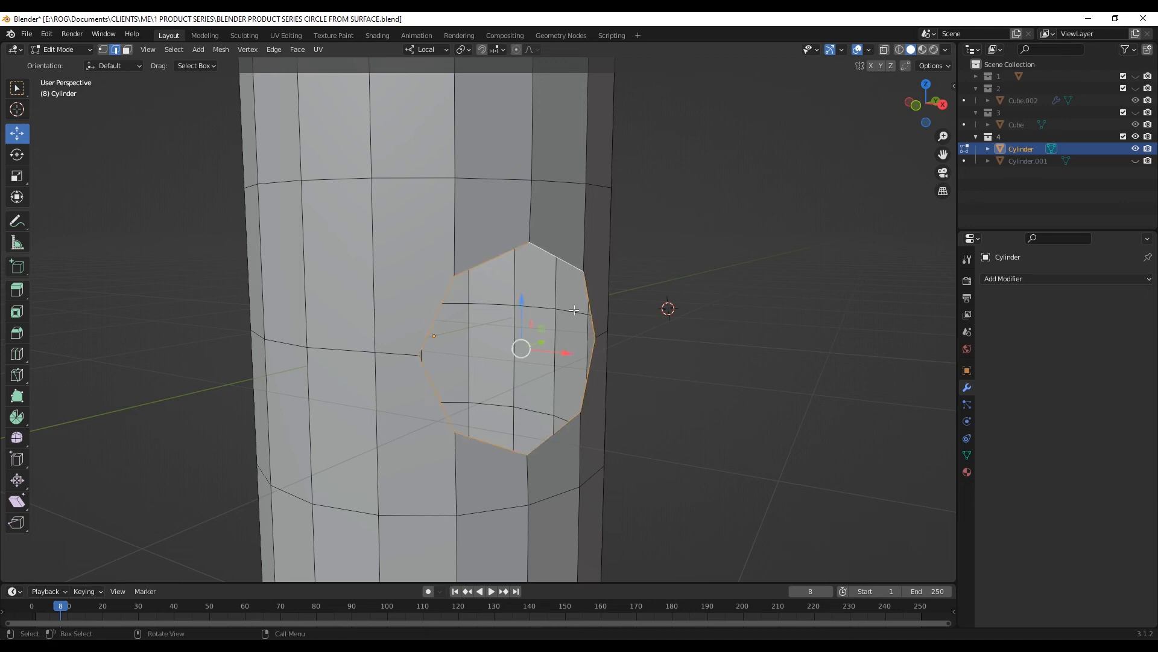
{"action": "left_click", "coordinate": [16, 291]}
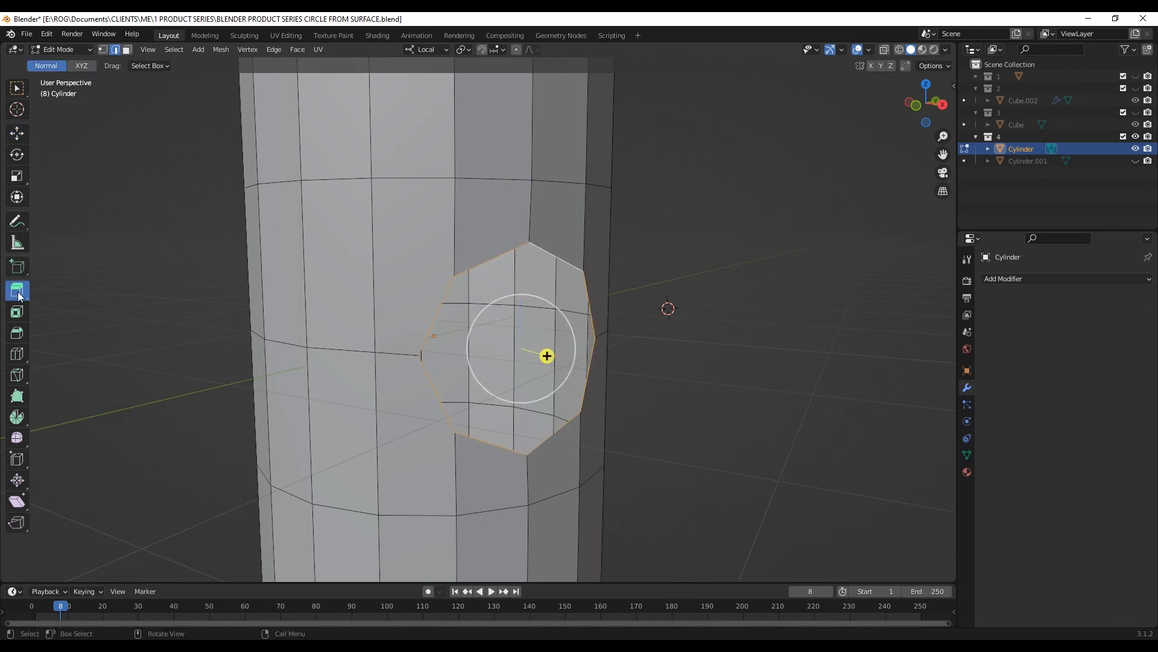
{"action": "left_click", "coordinate": [969, 259]}
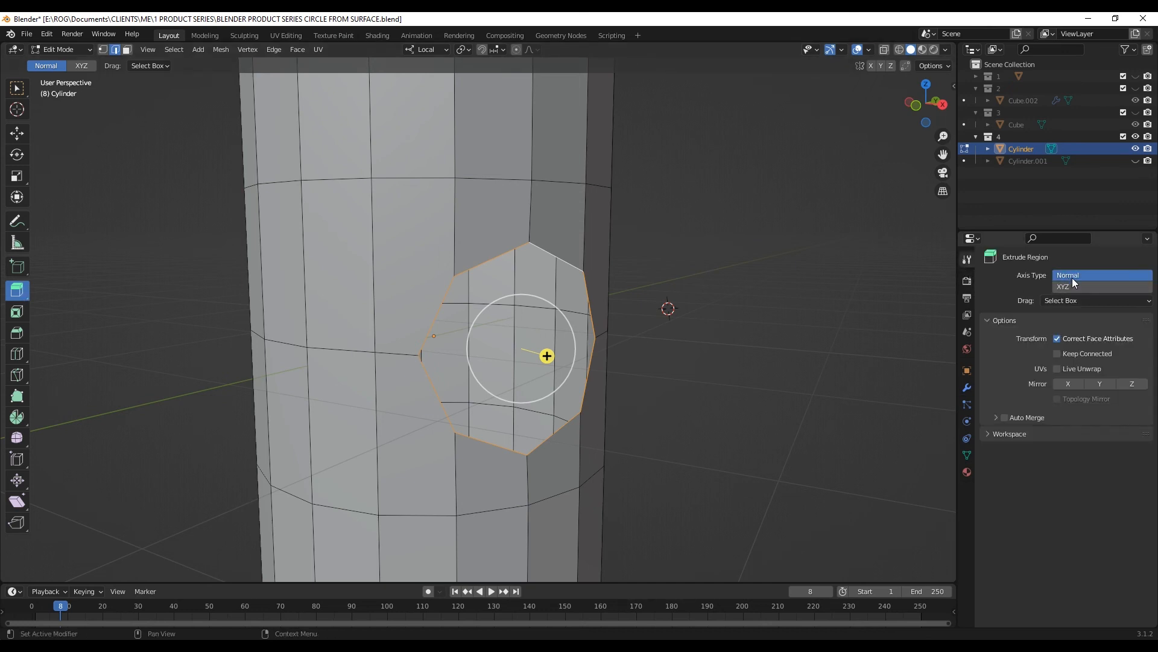
{"action": "mouse_move", "coordinate": [547, 356]}
{"action": "left_mouse_down"}
{"action": "mouse_move", "coordinate": [570, 355]}
{"action": "mouse_move", "coordinate": [560, 356]}
{"action": "left_mouse_up"}
{"action": "key", "text": "s"}
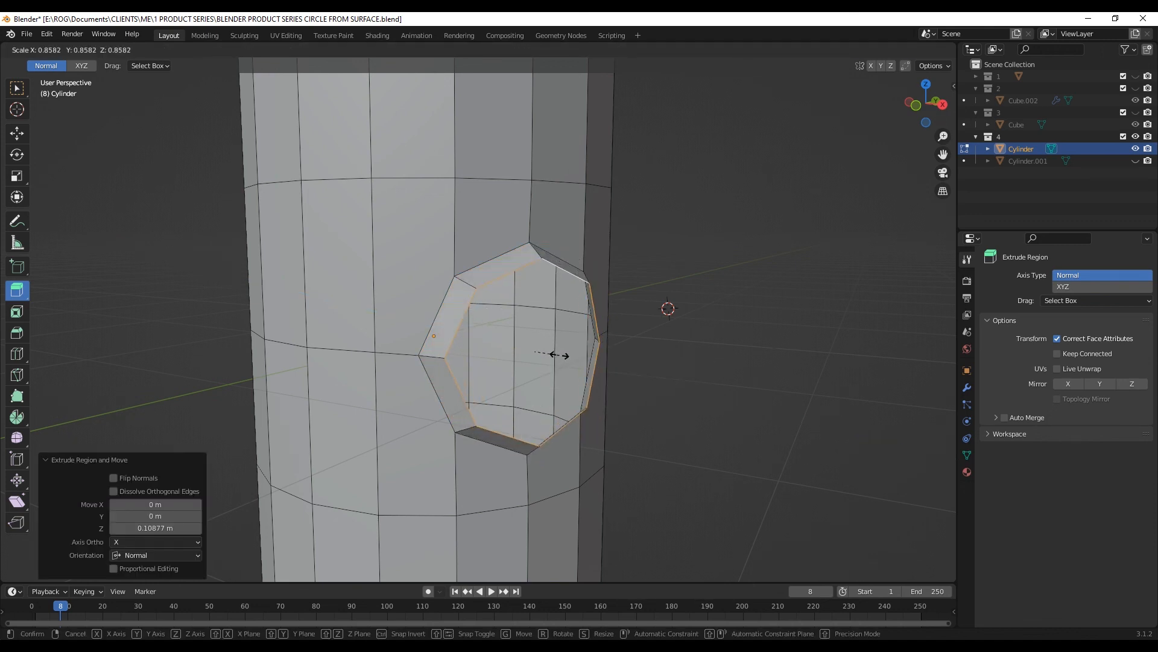
{"action": "left_click", "coordinate": [560, 354]}
Extrude the scaled loop farther outward along its normal to form a tube projecting from the cylinder
{"action": "middle_click_drag", "start_coordinate": [560, 355], "coordinate": [543, 355]}
{"action": "key", "text": "e"}
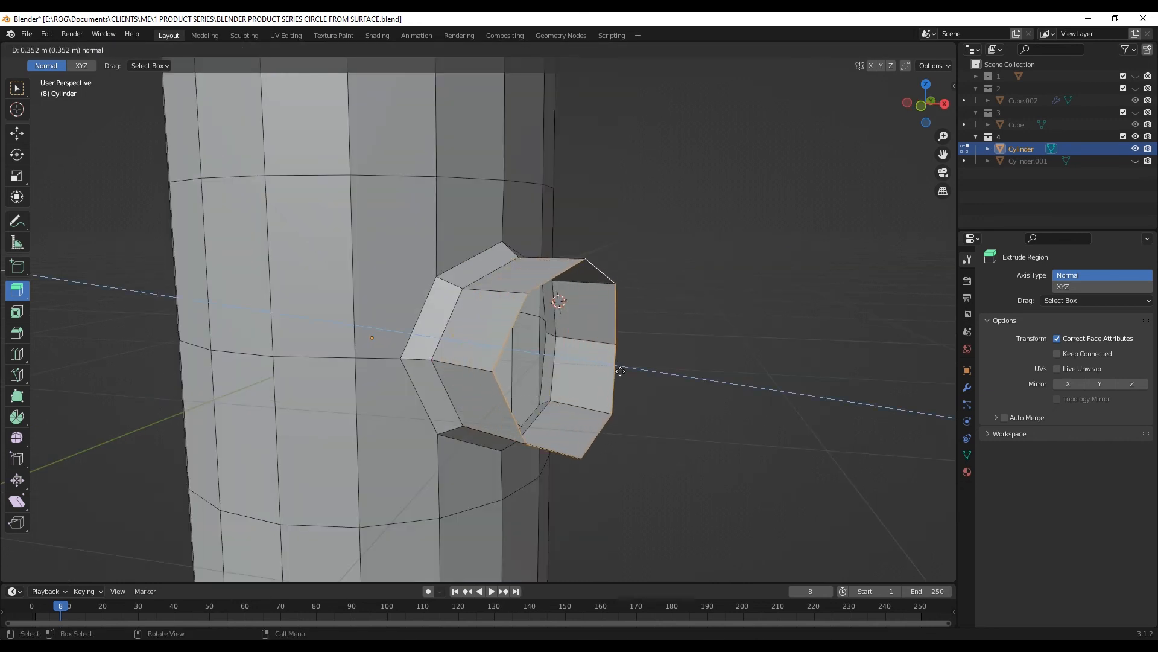
{"action": "left_click", "coordinate": [666, 374]}
{"action": "middle_click_drag", "start_coordinate": [667, 375], "coordinate": [644, 403]}
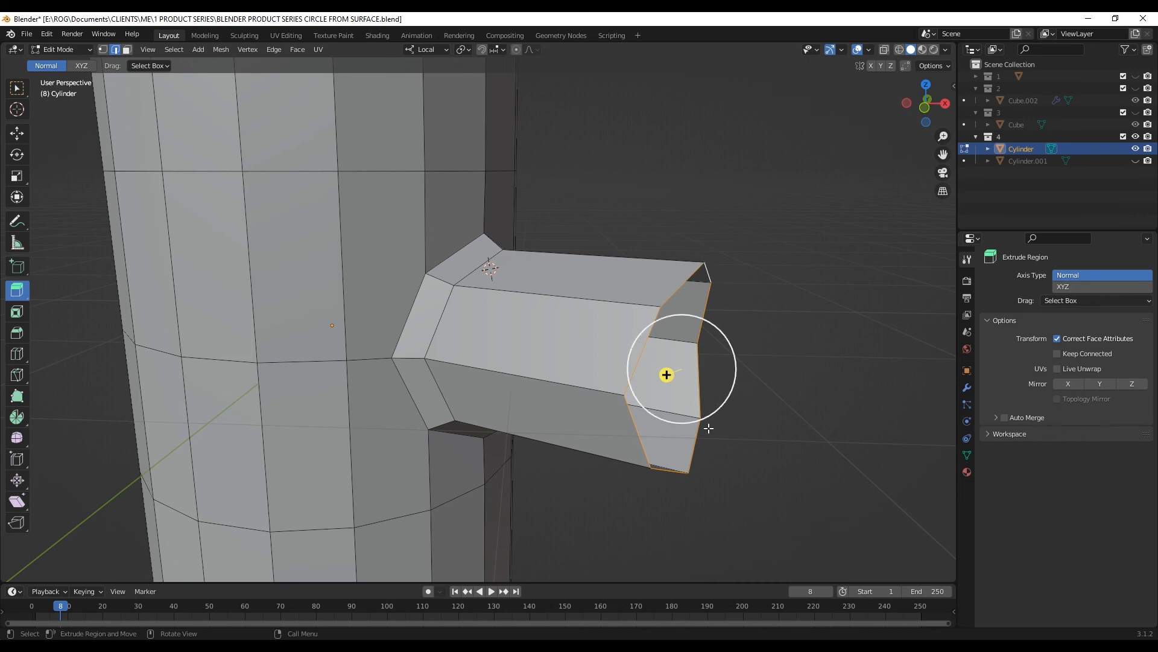
{"action": "middle_click_drag", "start_coordinate": [667, 375], "coordinate": [641, 405]}
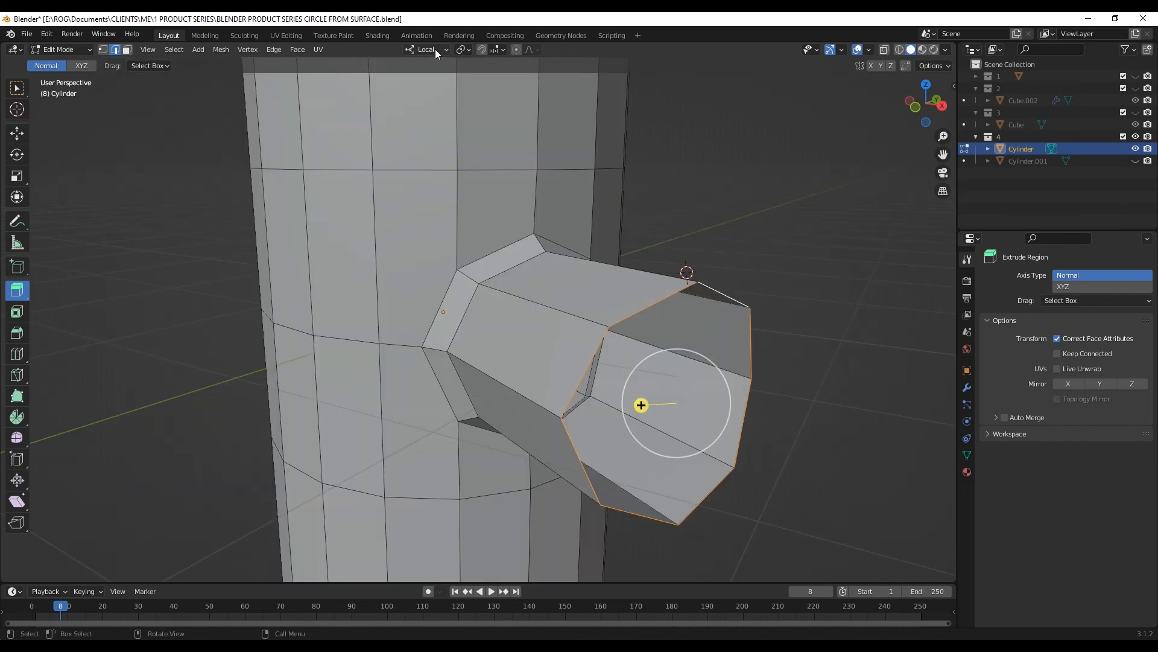
Using Normal orientation, flatten the tube's open end by scaling it to 0 along X, and move it about 0.42 m back toward the cylinder
{"action": "left_click", "coordinate": [433, 47]}
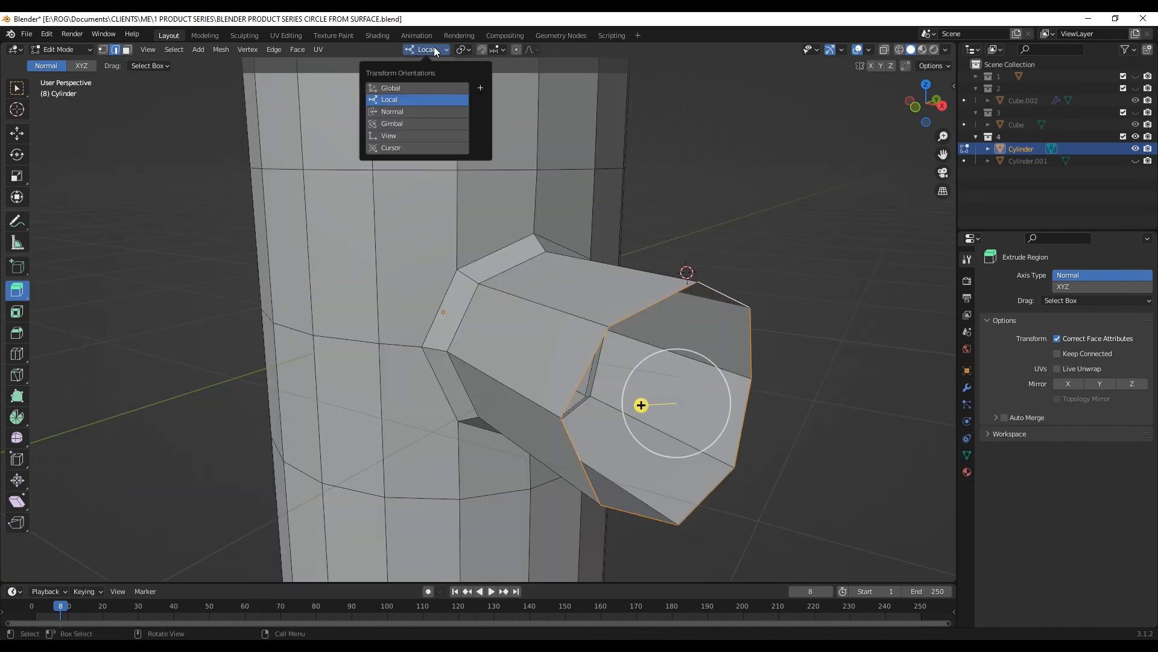
{"action": "left_click", "coordinate": [402, 112]}
{"action": "left_click", "coordinate": [17, 133]}
{"action": "middle_click_drag", "start_coordinate": [693, 474], "coordinate": [654, 368]}
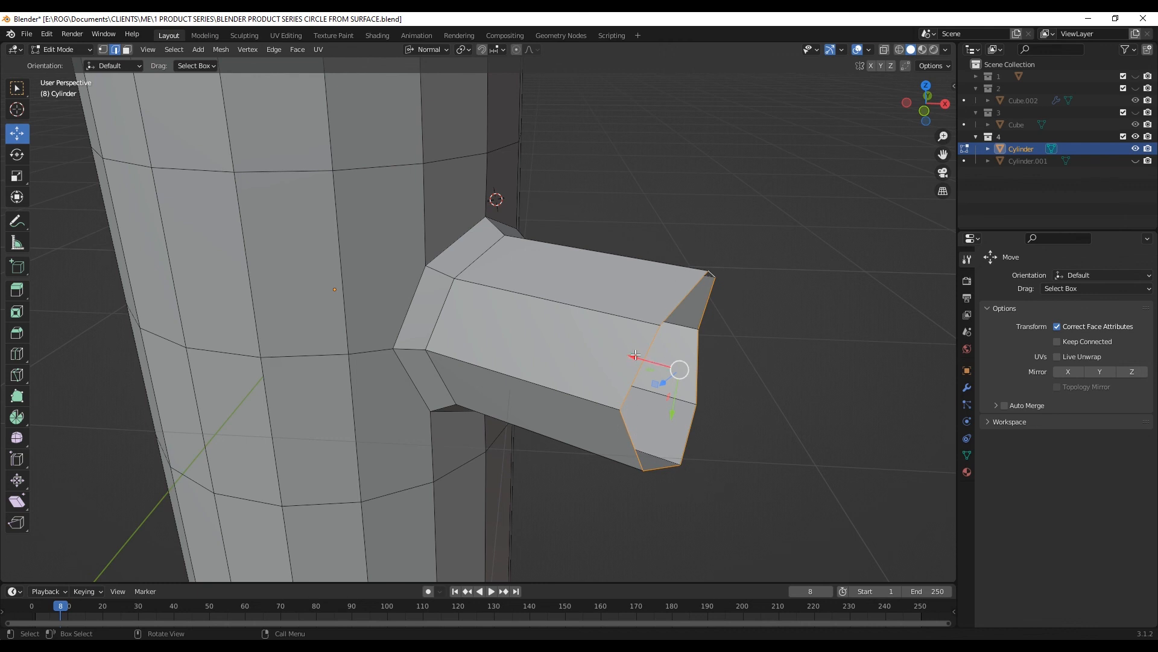
{"action": "key", "text": "s"}
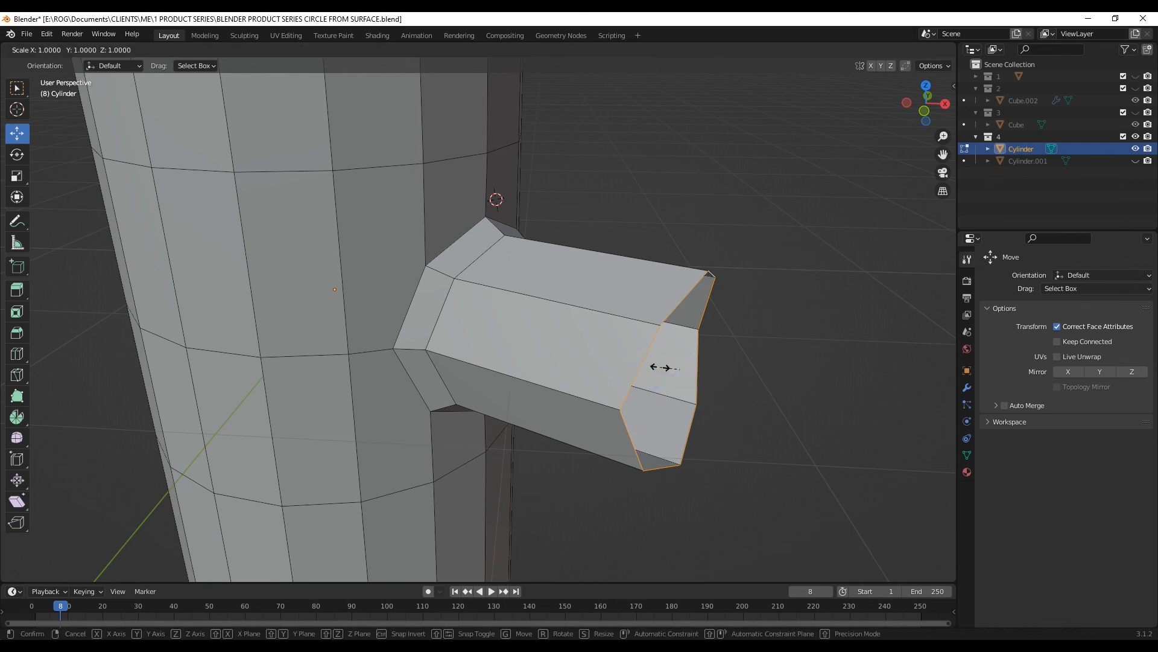
{"action": "type", "text": "x"}
{"action": "type", "text": "0"}
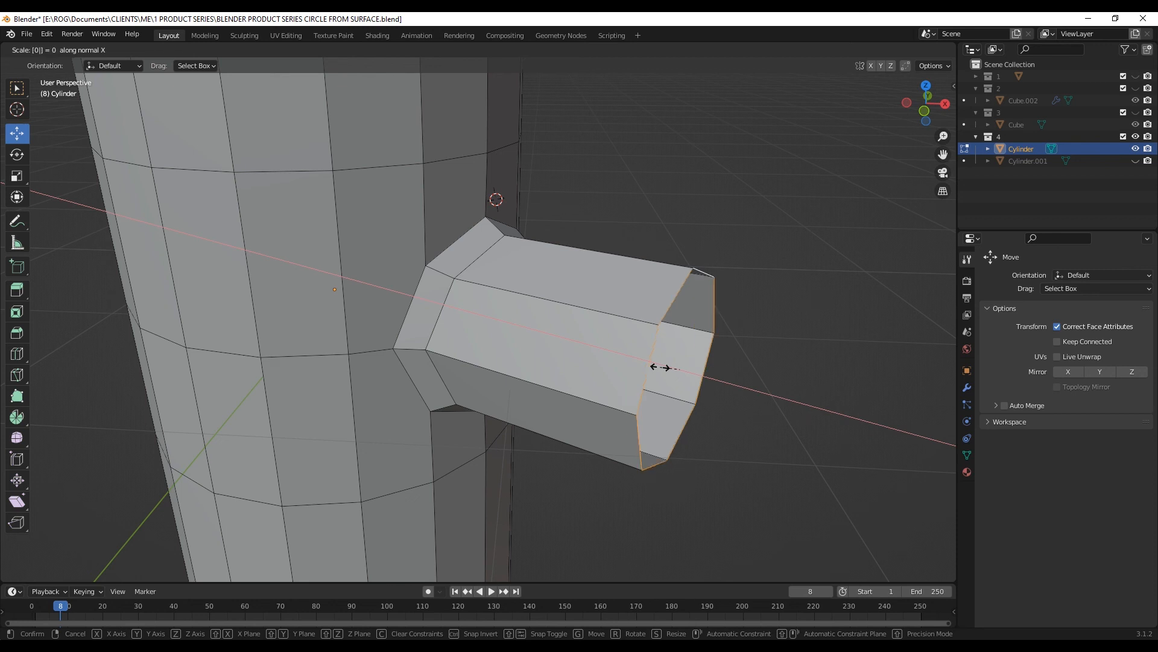
{"action": "key", "text": "Return"}
{"action": "left_click_drag", "start_coordinate": [633, 359], "coordinate": [535, 336]}
{"action": "middle_click_drag", "start_coordinate": [535, 336], "coordinate": [438, 309]}
Add a Subdivision Surface modifier to the tall cylinder with its side tube
{"action": "left_click", "coordinate": [967, 388]}
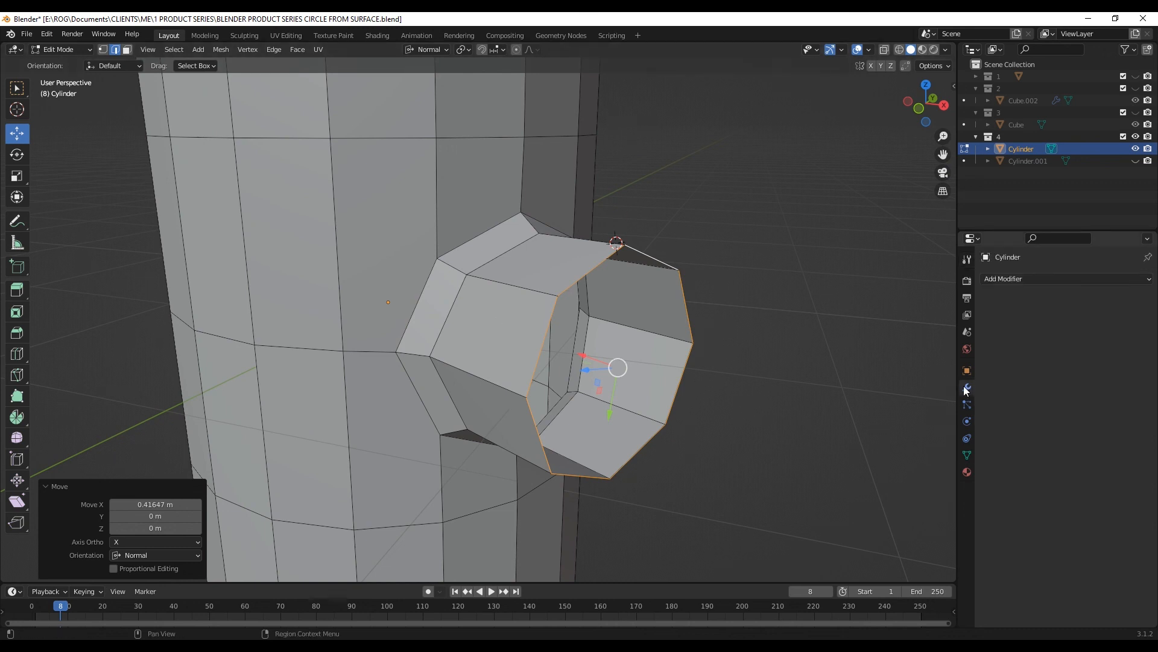
{"action": "left_click", "coordinate": [1010, 278]}
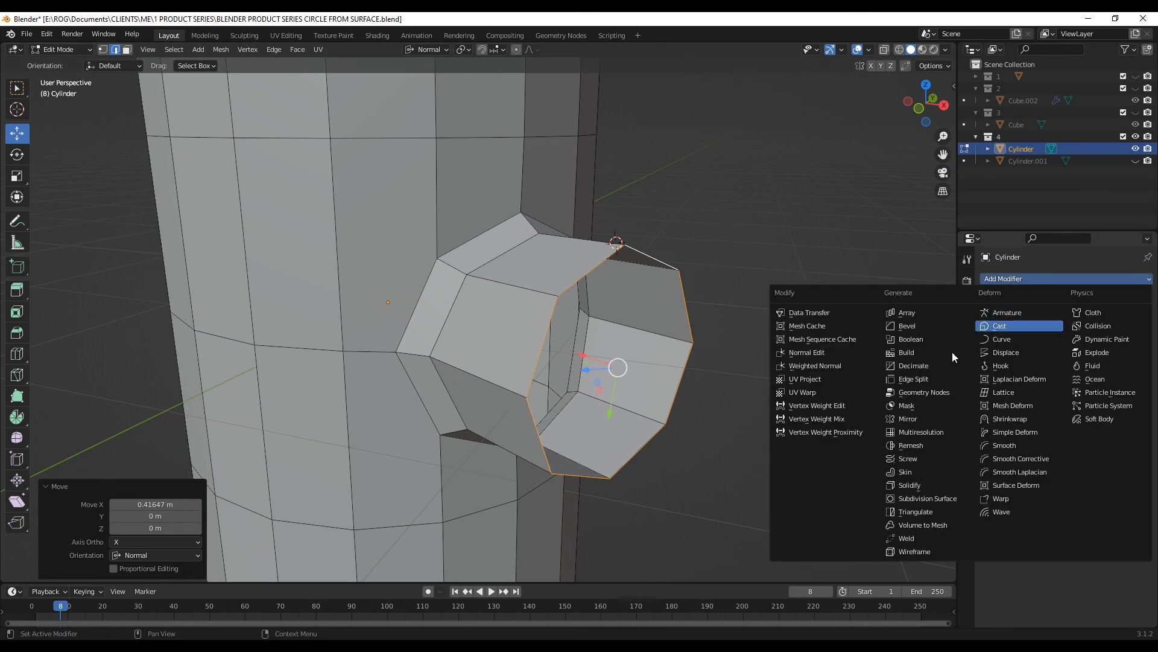
{"action": "left_click", "coordinate": [927, 499]}
Return to Object Mode, apply smooth shading to the cylinder, and raise the Subdivision modifier's viewport level by one
{"action": "left_click", "coordinate": [68, 52]}
{"action": "left_click", "coordinate": [67, 64]}
{"action": "right_click", "coordinate": [386, 212]}
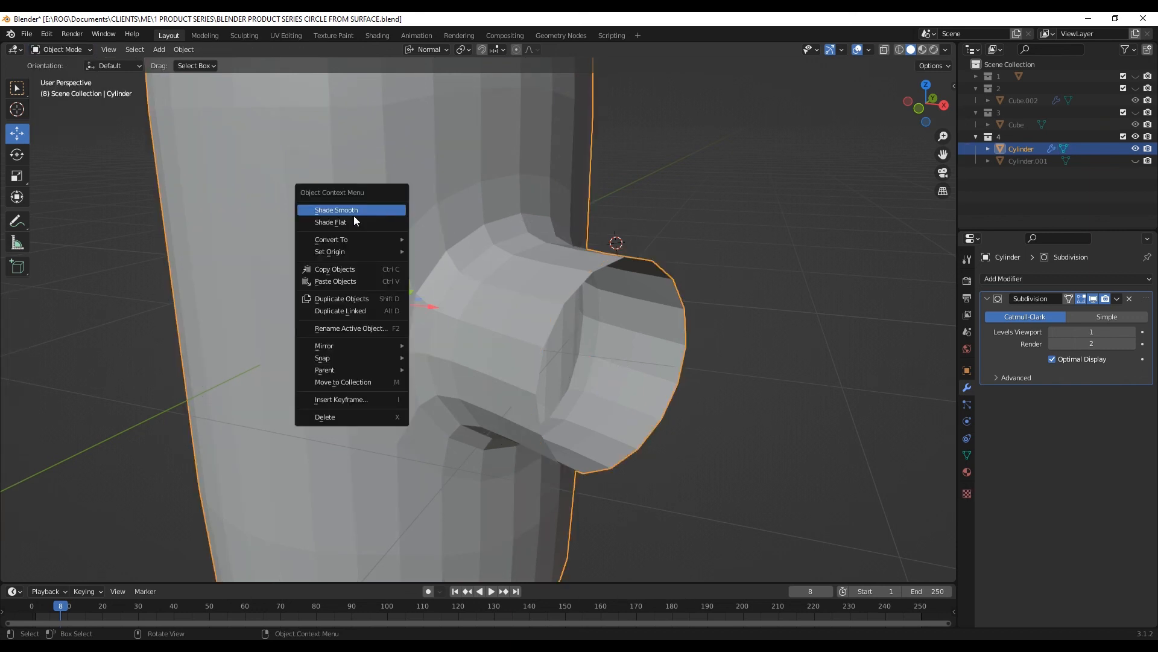
{"action": "left_click", "coordinate": [348, 213]}
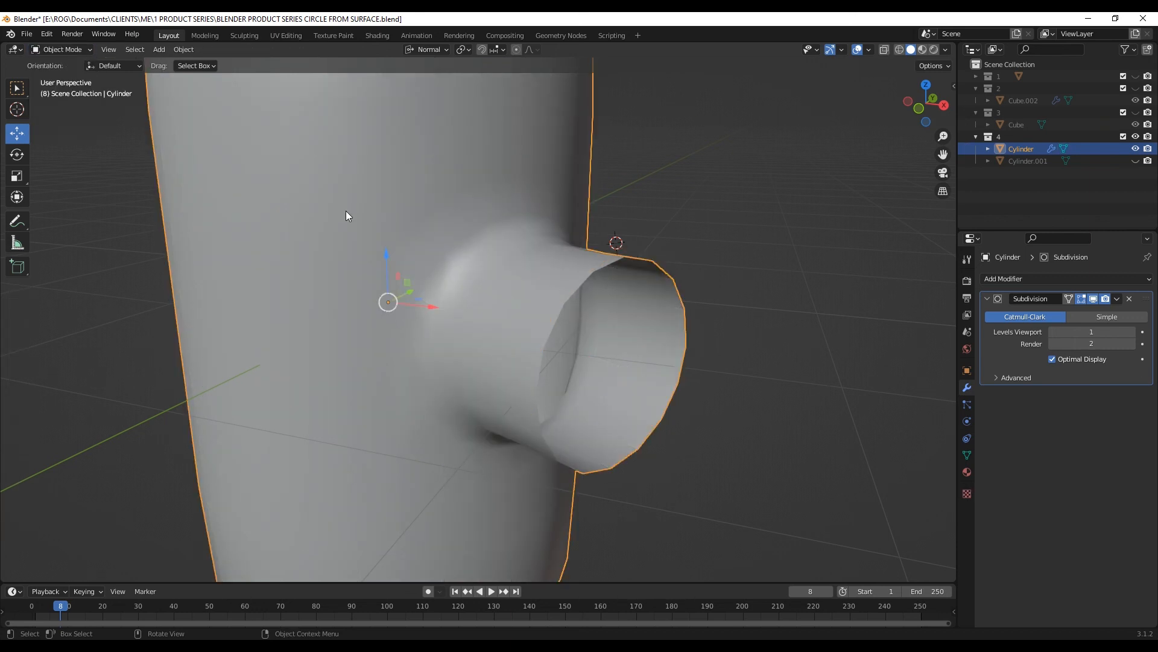
{"action": "left_click", "coordinate": [1132, 332]}
{"action": "middle_click_drag", "start_coordinate": [510, 361], "coordinate": [506, 350]}
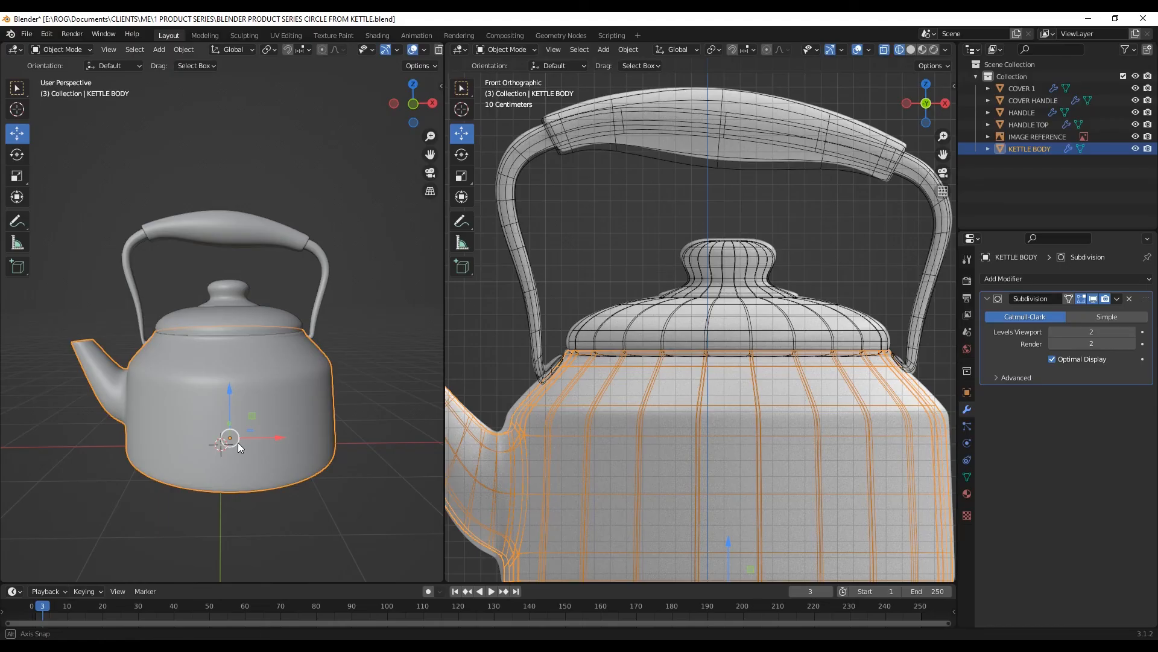
Deselect the kettle body in the kettle file and join the two 3D viewports into one area
{"action": "left_click", "coordinate": [340, 194]}
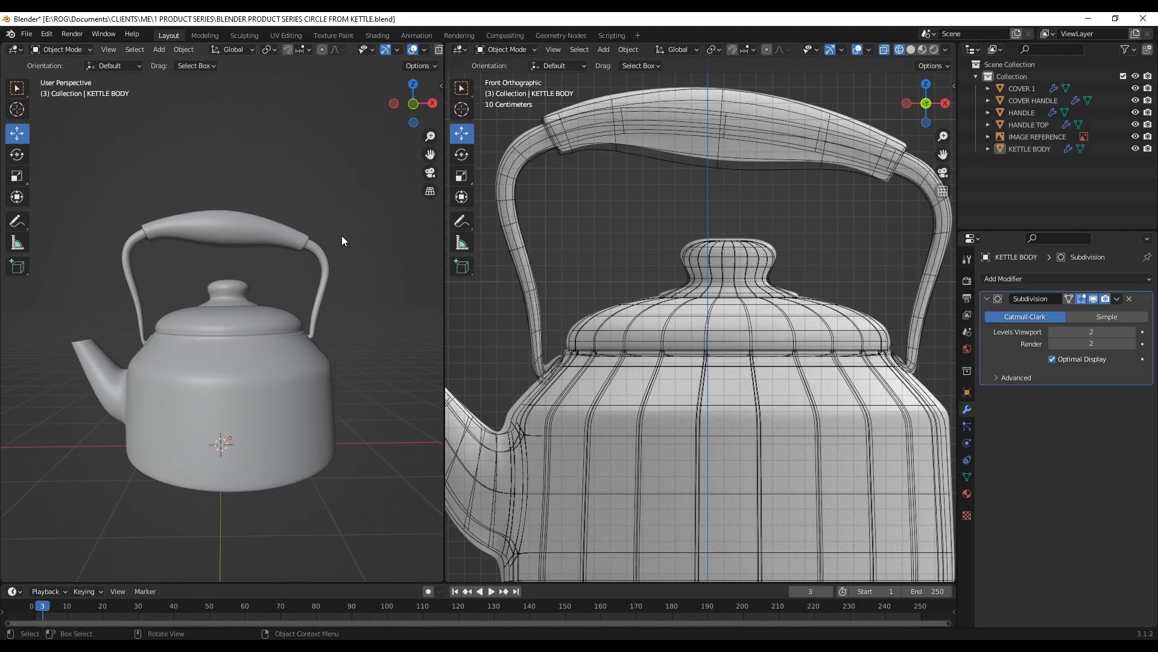
{"action": "right_click", "coordinate": [444, 298]}
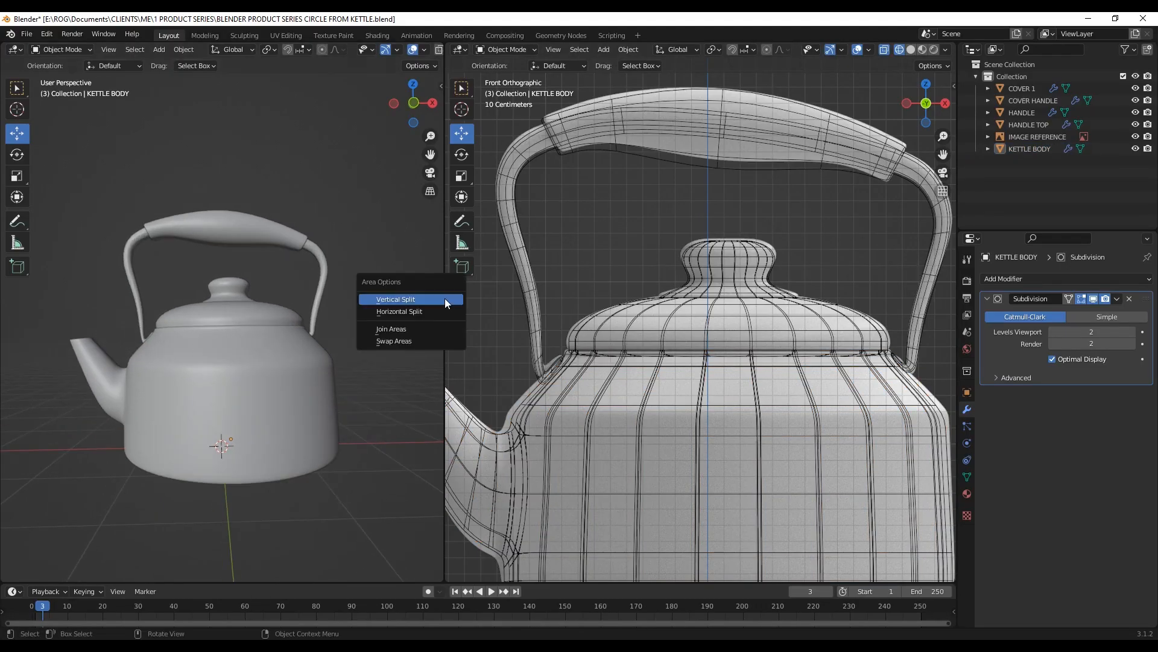
{"action": "left_click", "coordinate": [422, 331]}
{"action": "left_click", "coordinate": [520, 339]}
{"action": "scroll", "coordinate": [375, 214], "scroll_direction": "up", "scroll_amount": 2}
{"action": "scroll", "coordinate": [422, 266], "scroll_direction": "down", "scroll_amount": 1}
{"action": "scroll", "coordinate": [459, 302], "scroll_direction": "down", "scroll_amount": 1, "text": "alt"}
{"action": "middle_click_drag", "start_coordinate": [487, 322], "coordinate": [449, 322]}
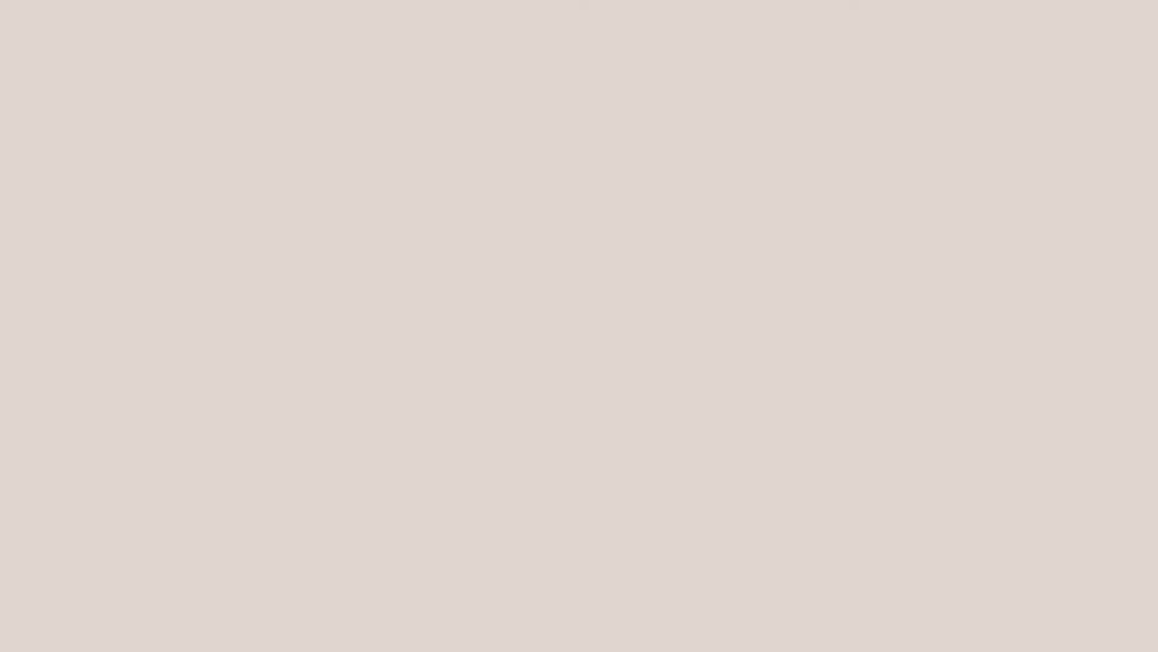